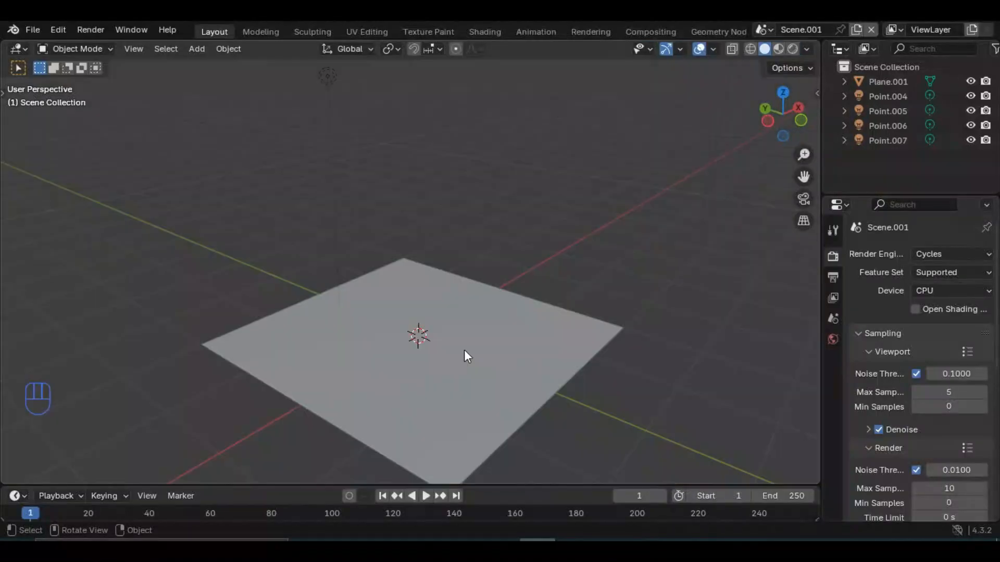
- Add a Bézier circle with a 500 mm radius at the centre of the plane
{"action": "mouse_move", "coordinate": [466, 358]}
{"action": "middle_mouse_down"}
{"action": "mouse_move", "coordinate": [446, 307]}
{"action": "mouse_move", "coordinate": [469, 361]}
{"action": "mouse_move", "coordinate": [474, 254]}
{"action": "mouse_move", "coordinate": [452, 360]}
{"action": "middle_mouse_up"}
{"action": "mouse_move", "coordinate": [517, 348]}
{"action": "middle_mouse_down"}
{"action": "mouse_move", "coordinate": [459, 365]}
{"action": "mouse_move", "coordinate": [514, 313]}
{"action": "mouse_move", "coordinate": [529, 335]}
{"action": "mouse_move", "coordinate": [540, 331]}
{"action": "middle_mouse_up"}
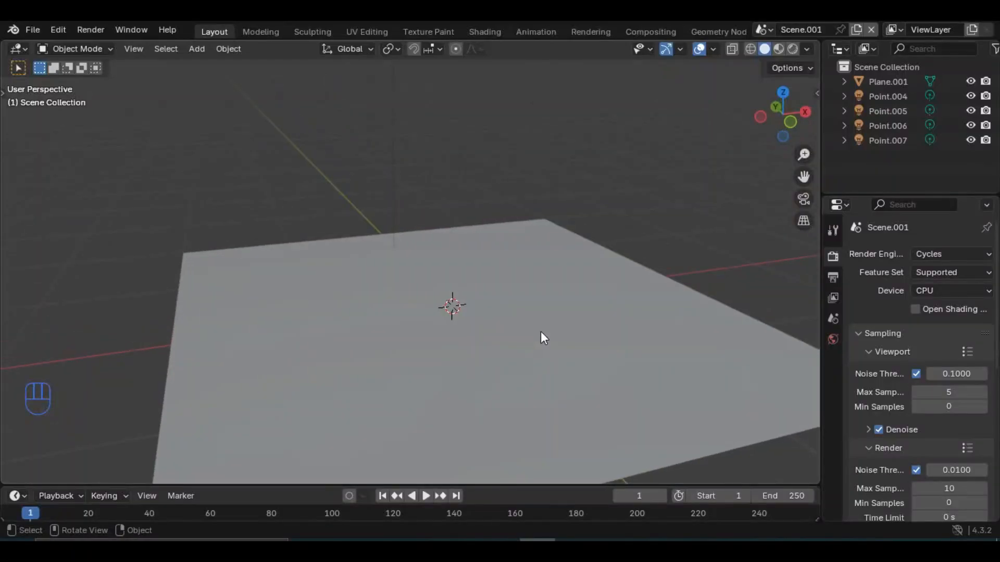
{"action": "key", "text": "shift+a"}
{"action": "mouse_move", "coordinate": [537, 333]}
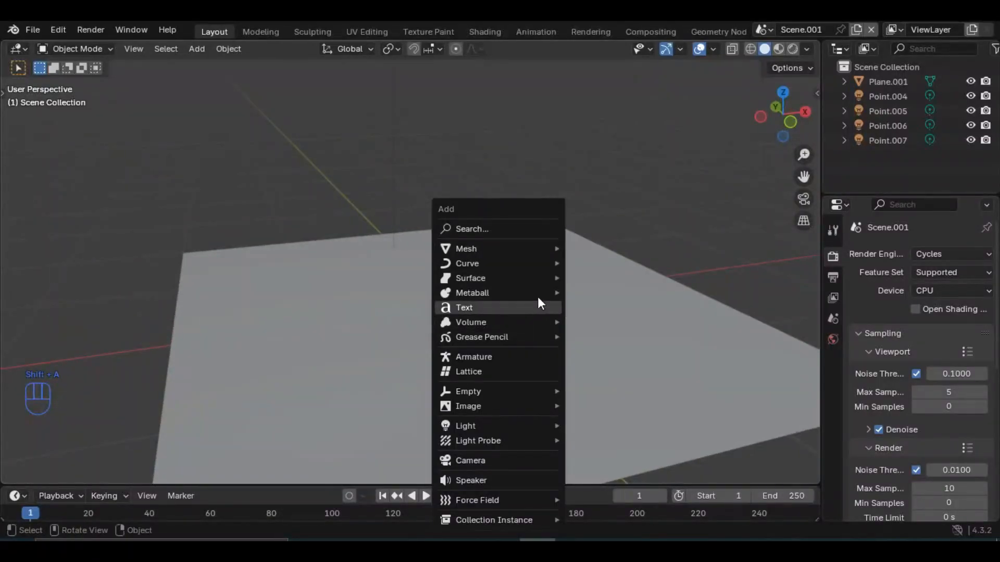
{"action": "mouse_move", "coordinate": [535, 246]}
{"action": "mouse_move", "coordinate": [545, 264]}
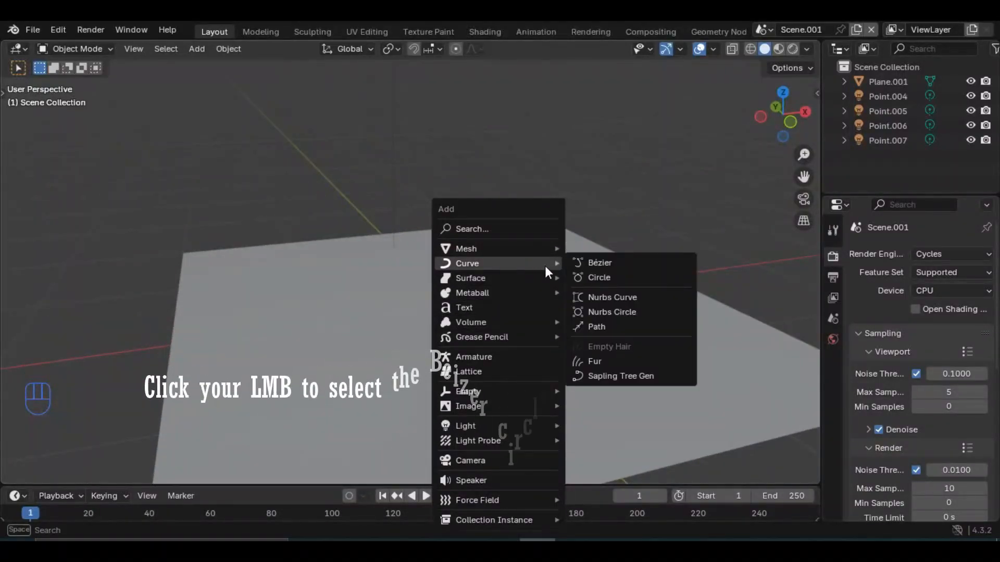
{"action": "left_click", "coordinate": [608, 277]}
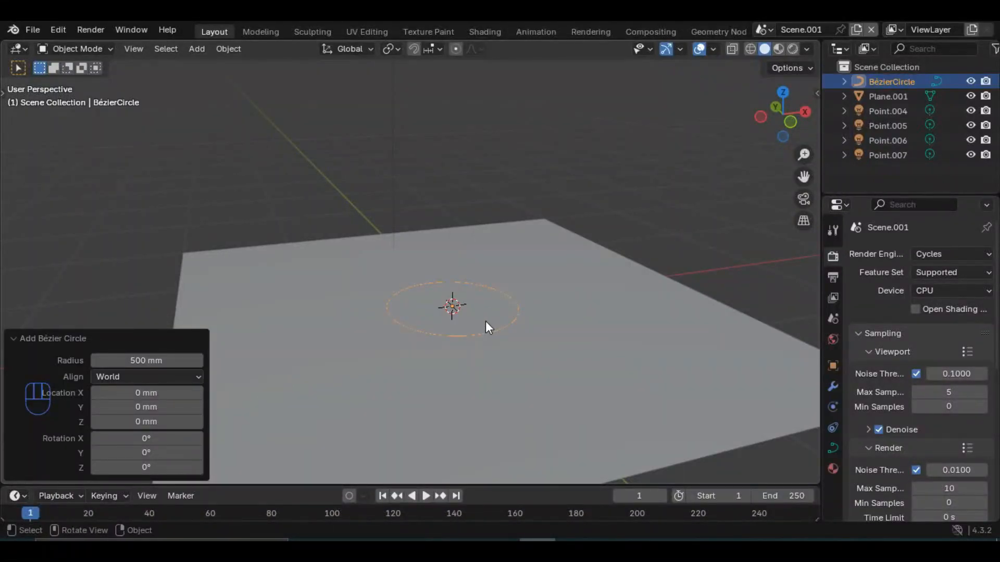
- Move the Bézier circle up 450 mm along the Z axis
{"action": "key", "text": "g"}
{"action": "key", "text": "z"}
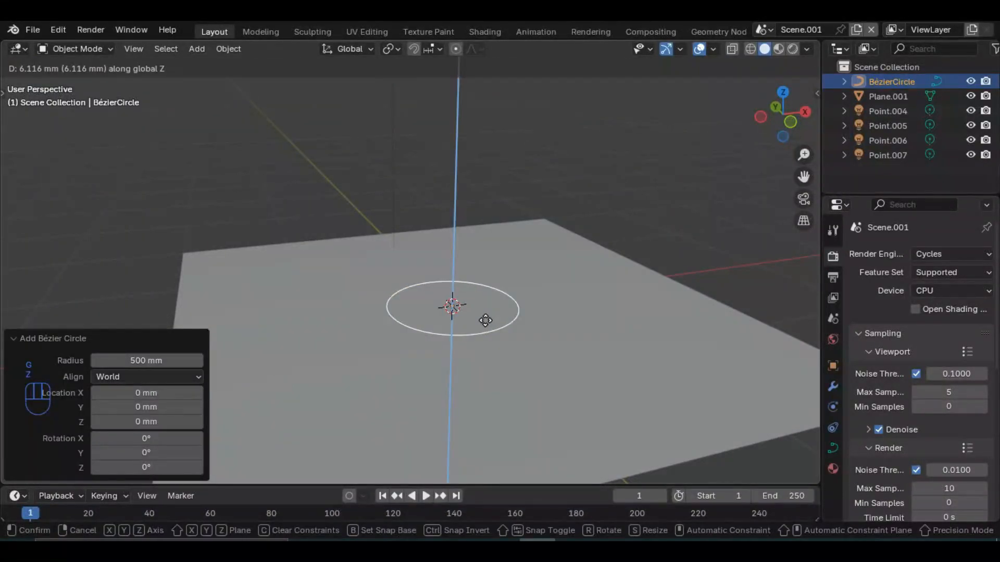
{"action": "type", "text": "450"}
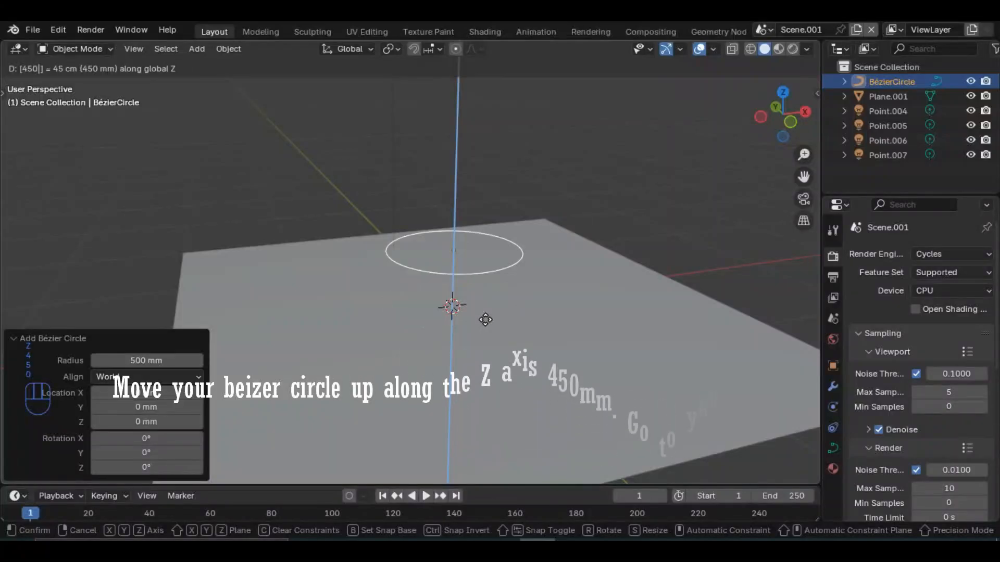
{"action": "key", "text": "Return"}
{"action": "mouse_move", "coordinate": [545, 286]}
{"action": "middle_mouse_down"}
{"action": "mouse_move", "coordinate": [536, 271]}
{"action": "mouse_move", "coordinate": [546, 277]}
{"action": "middle_mouse_up"}
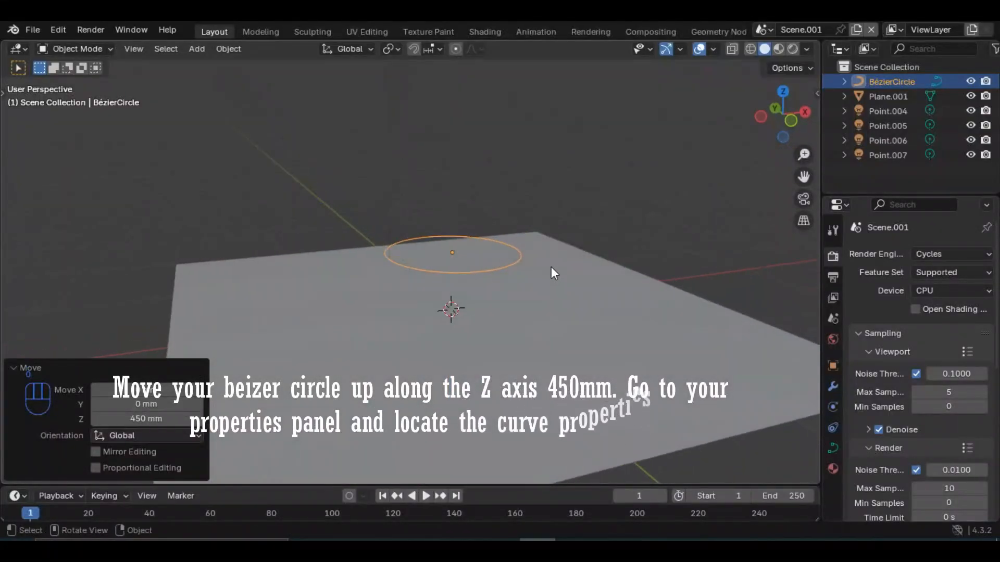
- Set the Bézier circle's render resolution U to 4 in its curve properties
{"action": "left_click", "coordinate": [833, 448]}
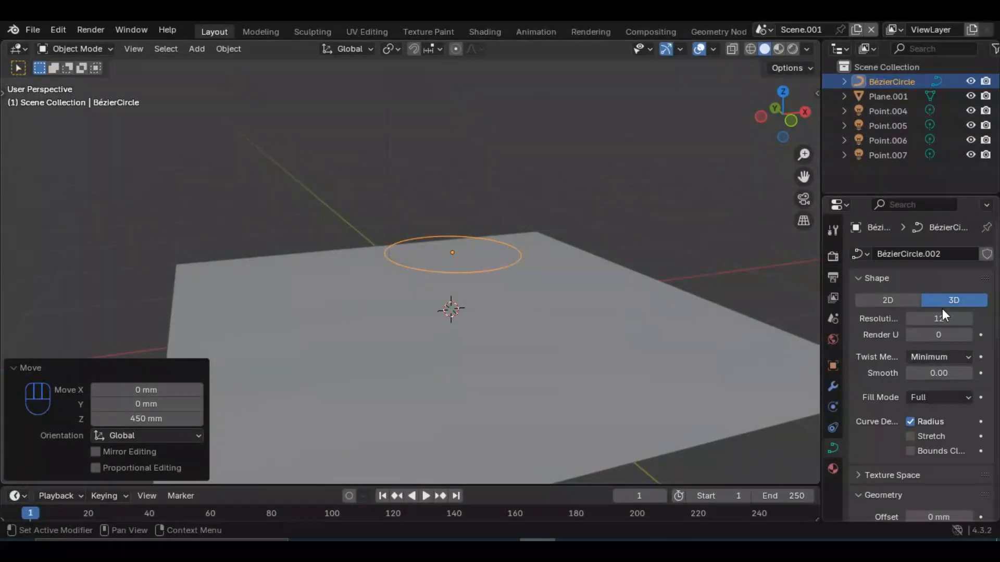
{"action": "left_click", "coordinate": [966, 335]}
{"action": "left_click", "coordinate": [966, 335]}
{"action": "left_click", "coordinate": [967, 336]}
{"action": "left_click", "coordinate": [966, 335]}
{"action": "scroll", "coordinate": [888, 354], "scroll_direction": "down", "scroll_amount": 6}
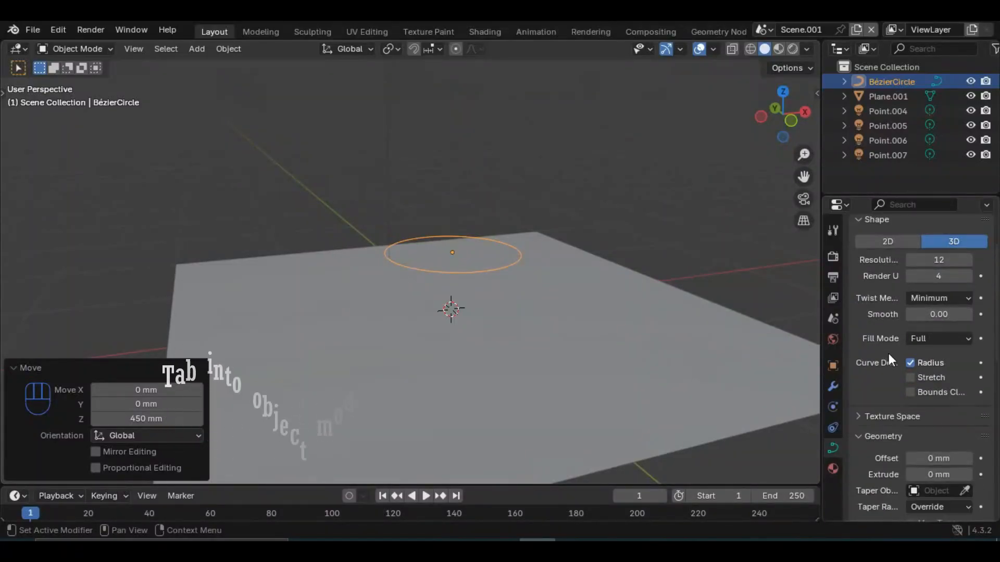
- In Edit Mode, set the Bézier circle's extrude to 5 mm and its round bevel depth to 5 mm
{"action": "scroll", "coordinate": [861, 410], "scroll_direction": "down", "scroll_amount": 1}
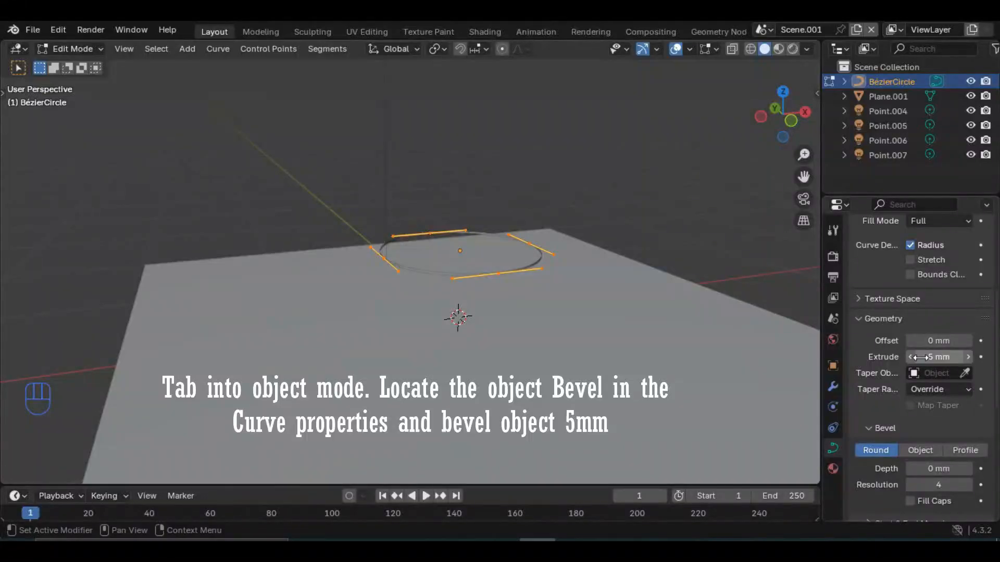
{"action": "scroll", "coordinate": [927, 364], "scroll_direction": "up", "scroll_amount": 1}
{"action": "scroll", "coordinate": [931, 406], "scroll_direction": "down", "scroll_amount": 1}
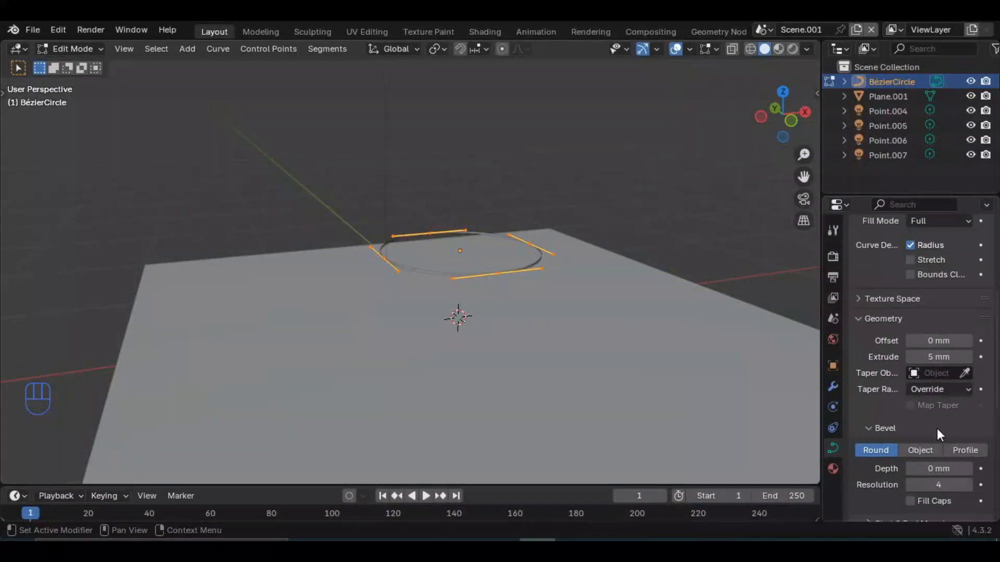
{"action": "scroll", "coordinate": [938, 430], "scroll_direction": "down", "scroll_amount": 3}
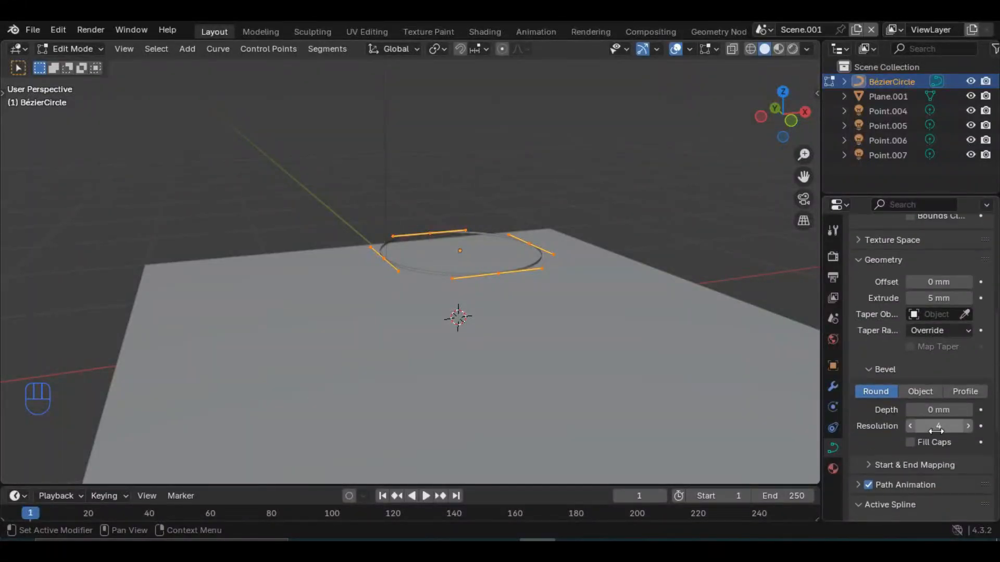
{"action": "left_click", "coordinate": [939, 410]}
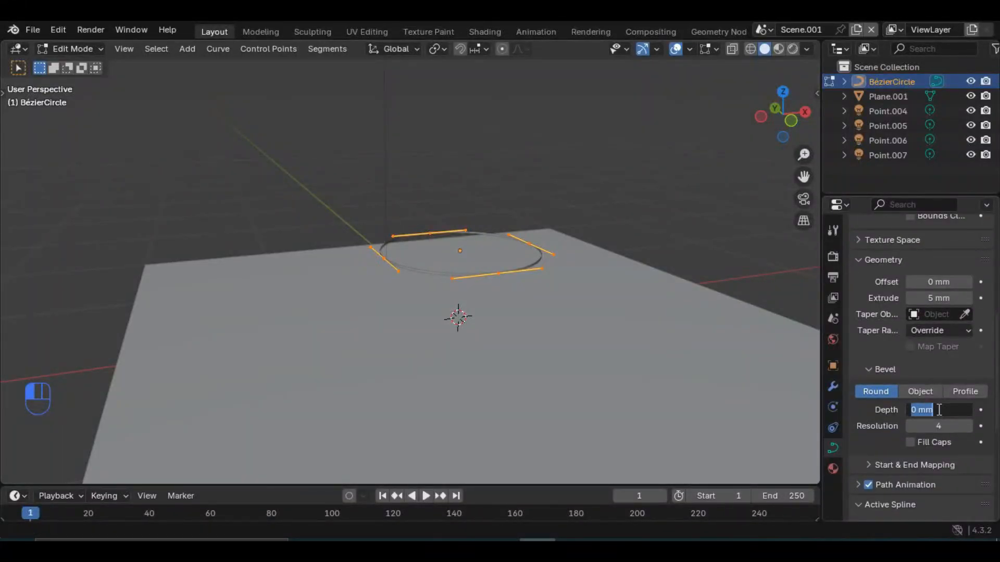
{"action": "type", "text": "5"}
{"action": "key", "text": "Return"}
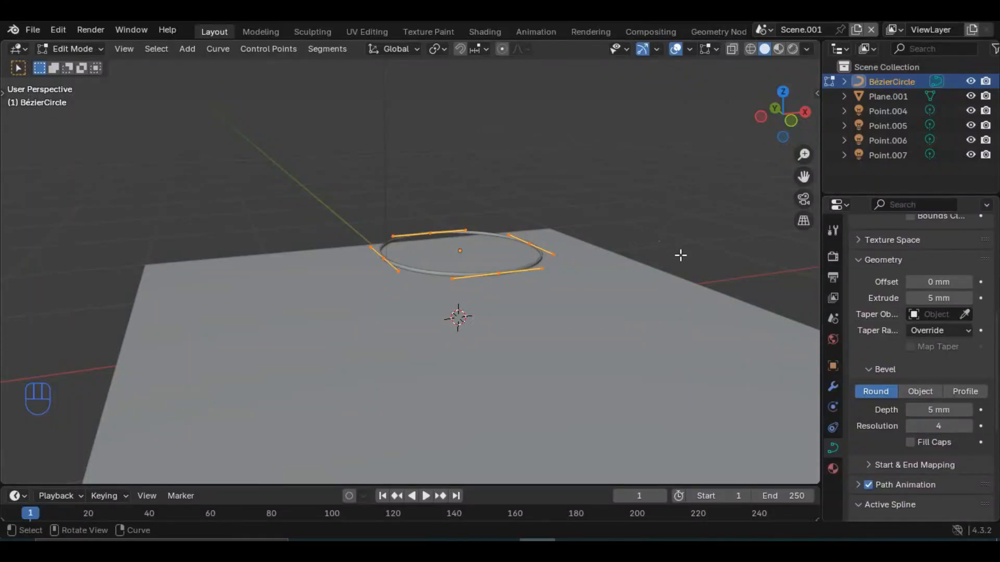
{"action": "middle_click_drag", "start_coordinate": [620, 287], "coordinate": [594, 289]}
- Set the Bézier circle's extrude to 450 mm to form a cylindrical wall
{"action": "scroll", "coordinate": [968, 419], "scroll_direction": "up", "scroll_amount": 3}
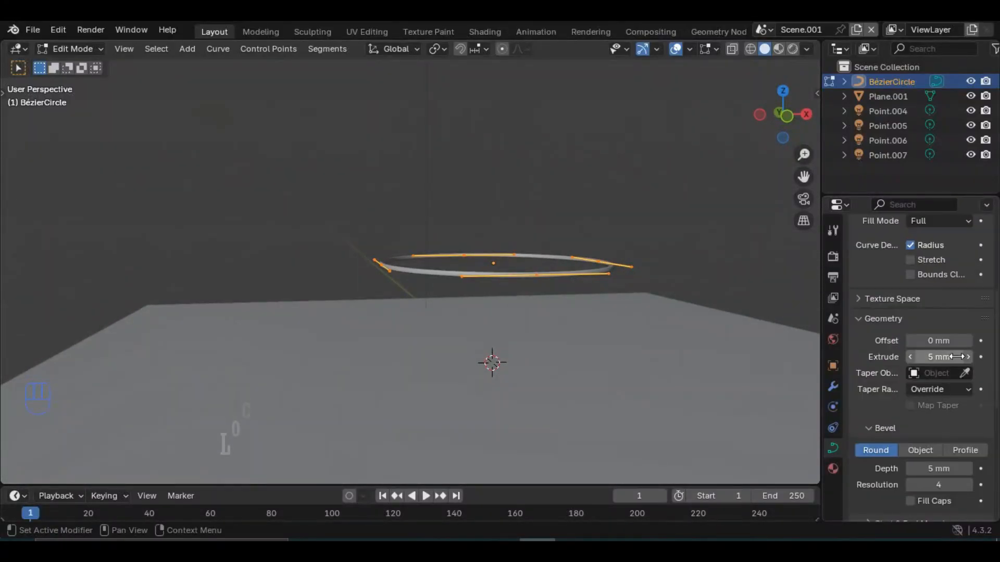
{"action": "left_click", "coordinate": [941, 356]}
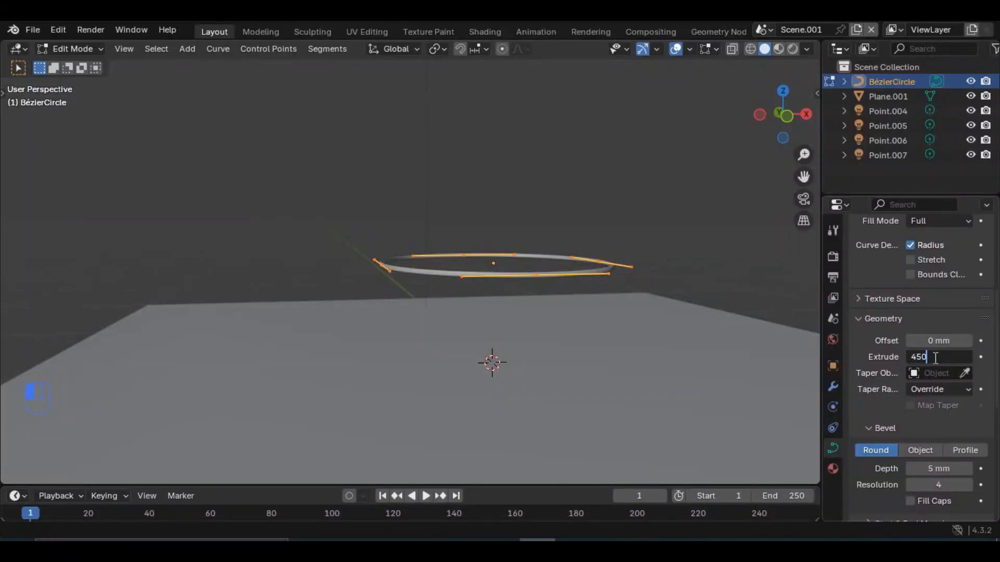
{"action": "key", "text": "Return"}
{"action": "middle_click_drag", "start_coordinate": [667, 227], "coordinate": [589, 312]}
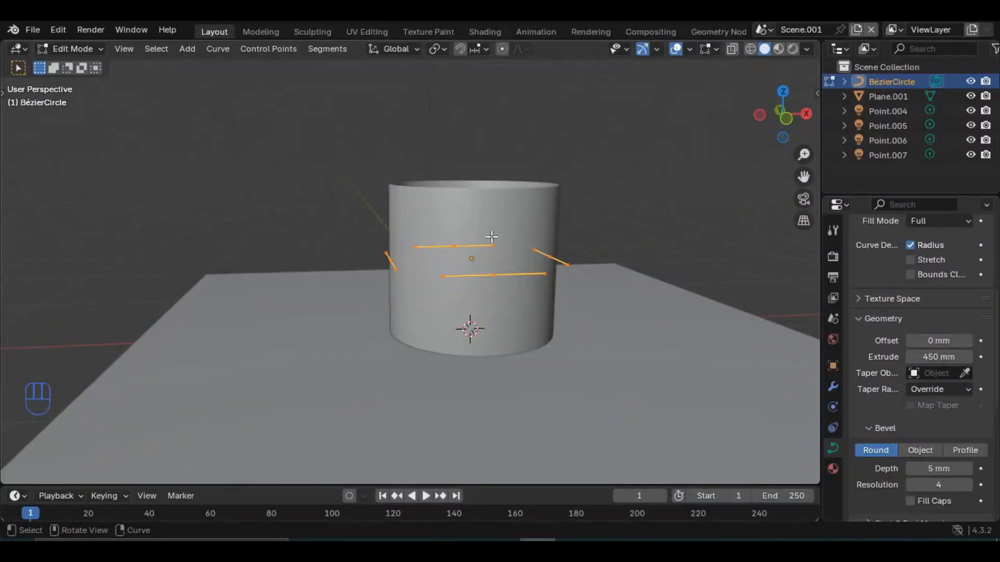
- Return to Object Mode and convert the extruded Bézier circle to a mesh
{"action": "key", "text": "Tab"}
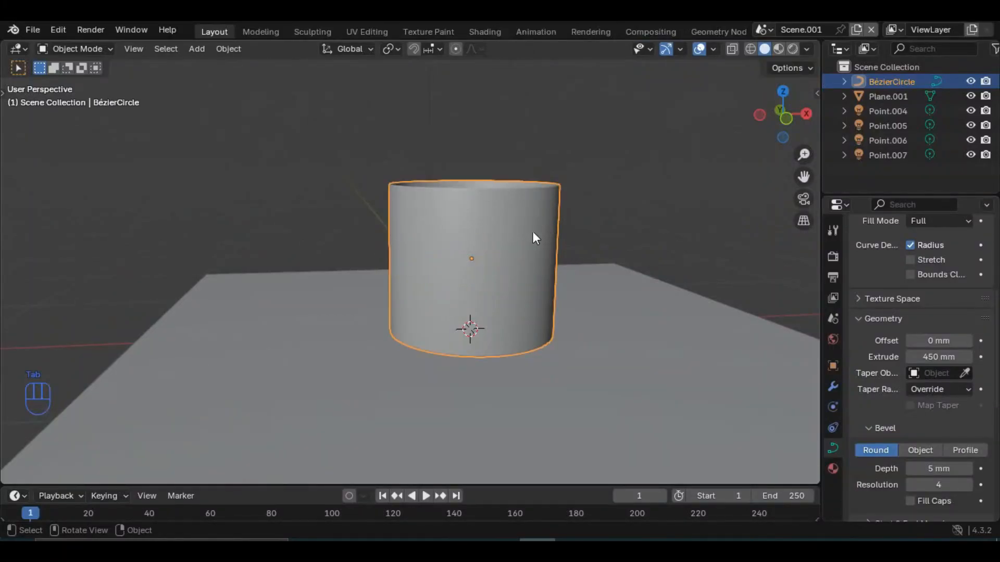
{"action": "right_click", "coordinate": [527, 238]}
{"action": "mouse_move", "coordinate": [529, 239]}
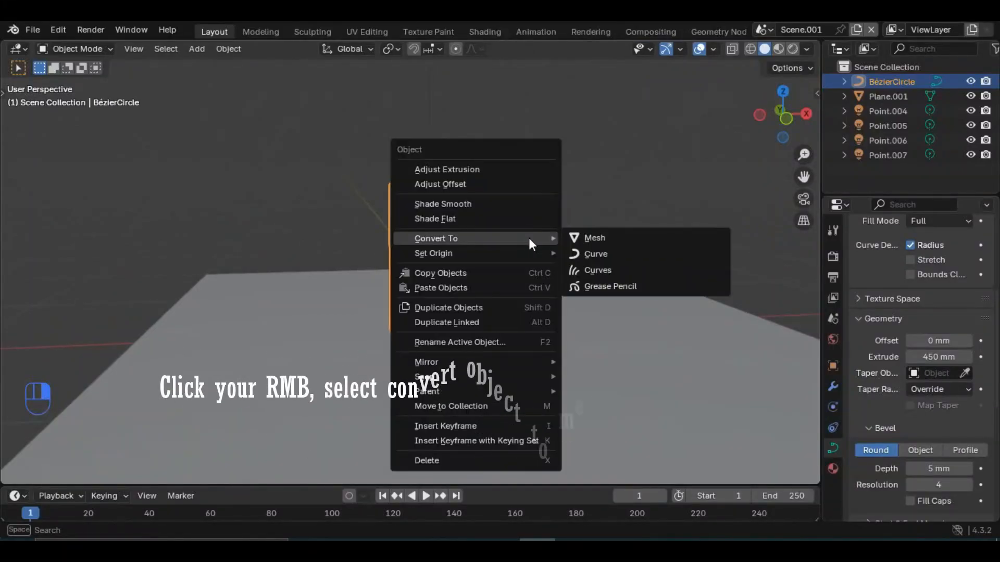
{"action": "left_click", "coordinate": [595, 241]}
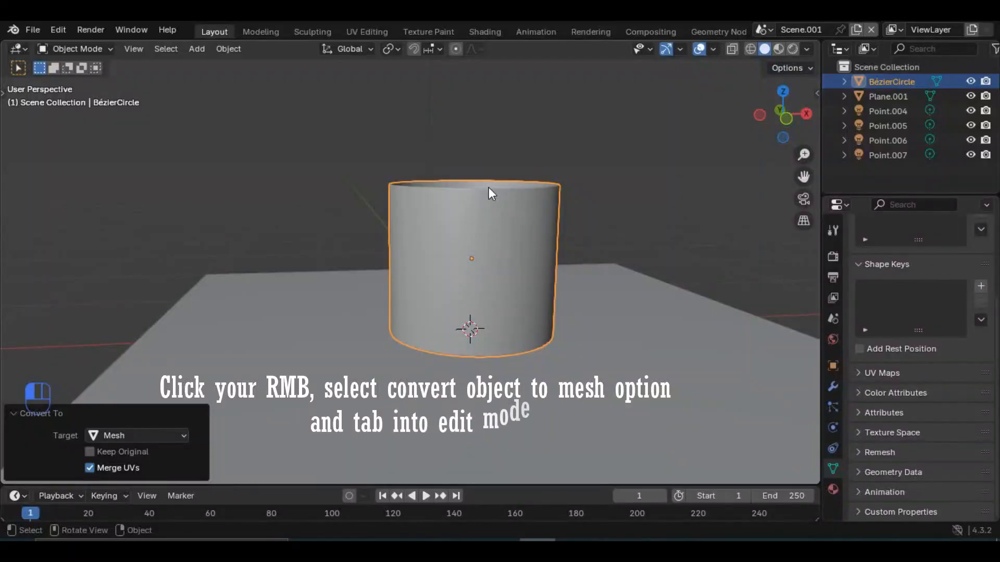
- In Edit Mode, select all vertices along the cylinder's upper rim using the front orthographic view in wireframe shading
{"action": "key", "text": "Tab"}
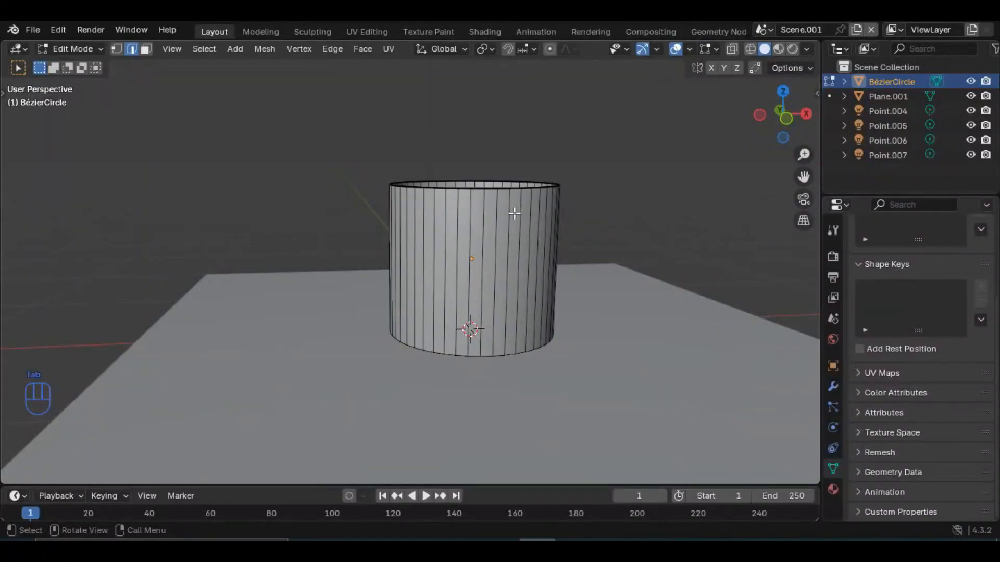
{"action": "middle_click_drag", "start_coordinate": [515, 212], "coordinate": [503, 229]}
{"action": "scroll", "coordinate": [510, 203], "scroll_direction": "up", "scroll_amount": 2}
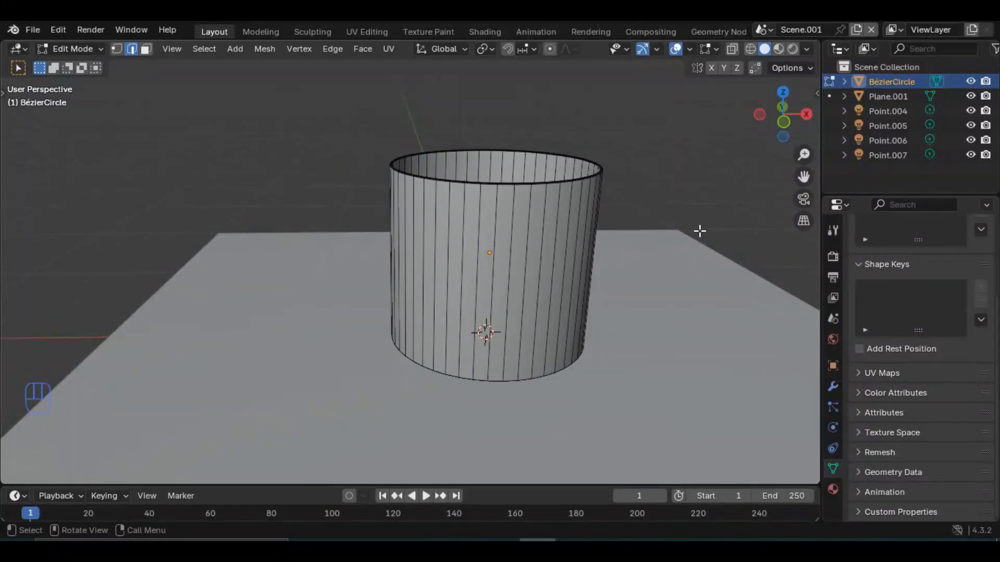
{"action": "key", "text": "KP_1"}
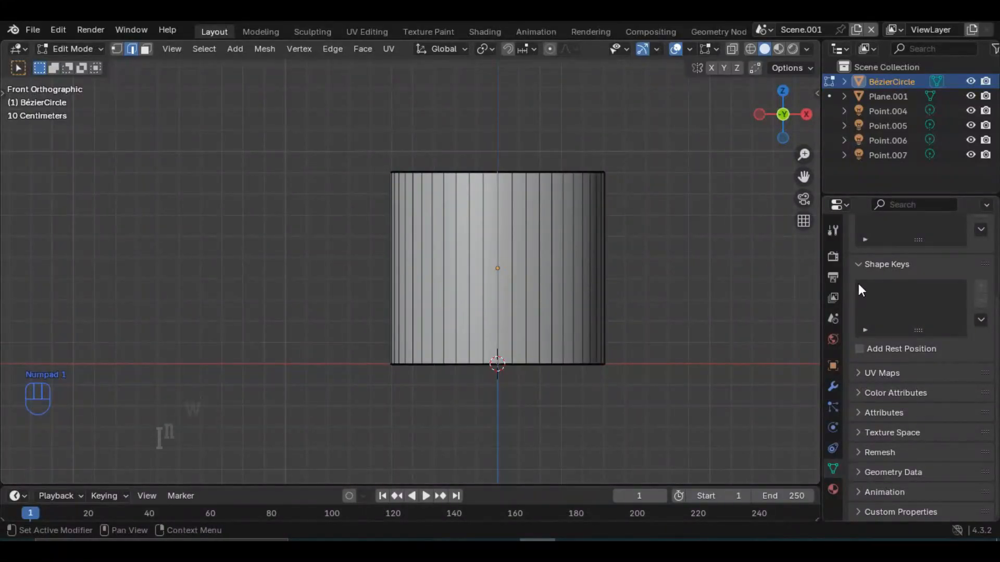
{"action": "left_click", "coordinate": [748, 50]}
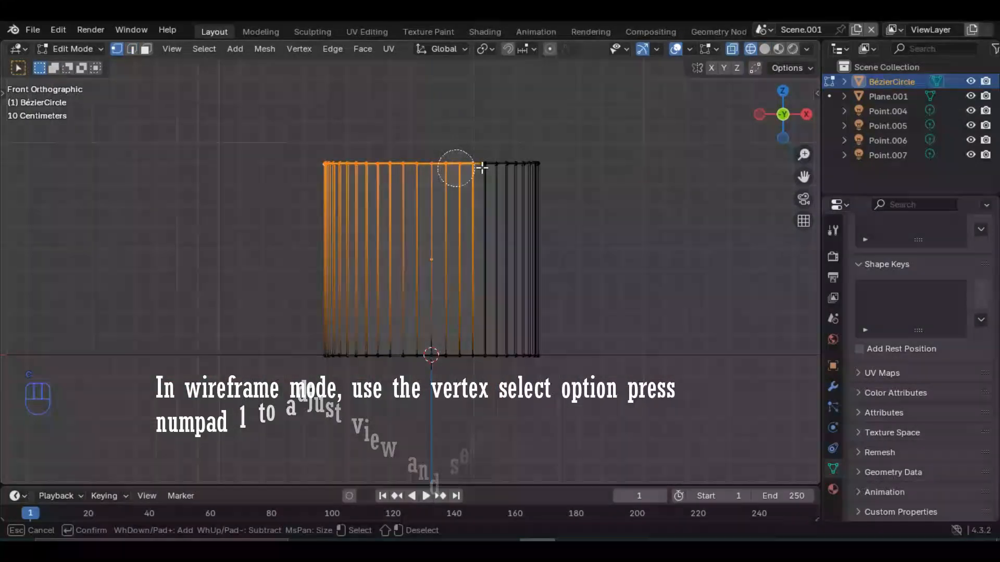
{"action": "left_click_drag", "start_coordinate": [482, 168], "coordinate": [571, 163]}
{"action": "right_click", "coordinate": [571, 162]}
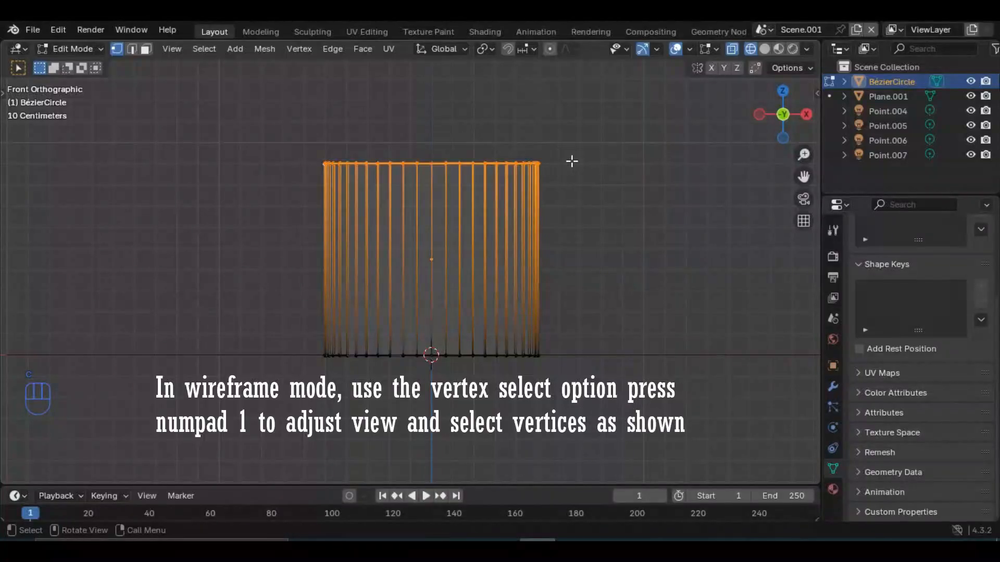
- Move the selected upper rim vertices down 450 mm along the Z axis
{"action": "type", "text": "gz450"}
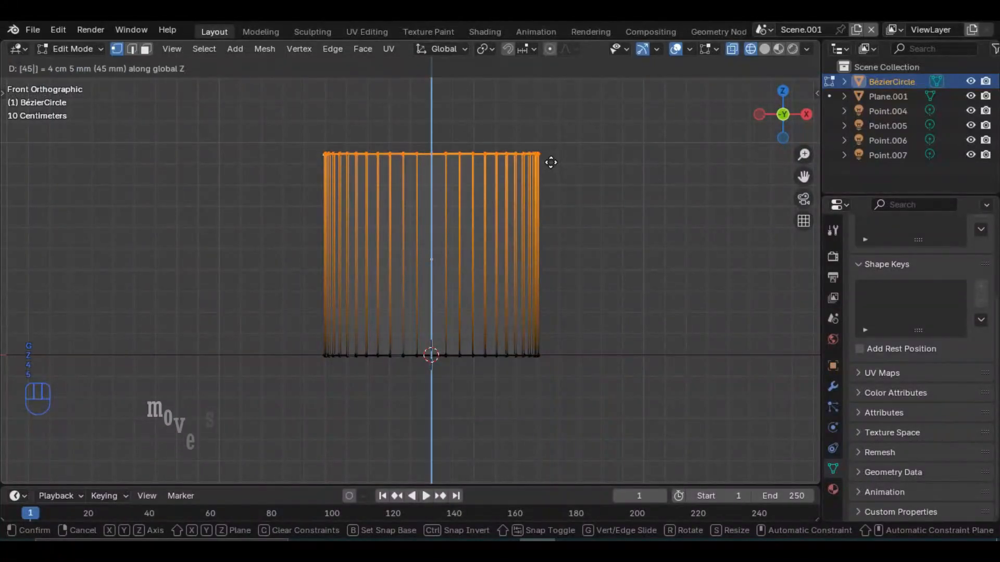
{"action": "key", "text": "minus"}
{"action": "left_click", "coordinate": [551, 162]}
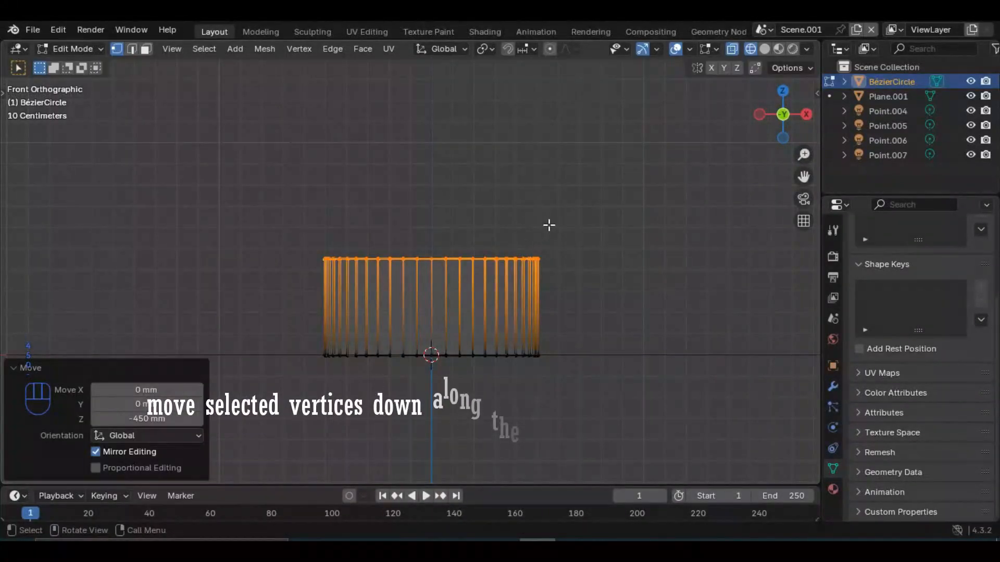
{"action": "middle_click_drag", "start_coordinate": [564, 252], "coordinate": [538, 295]}
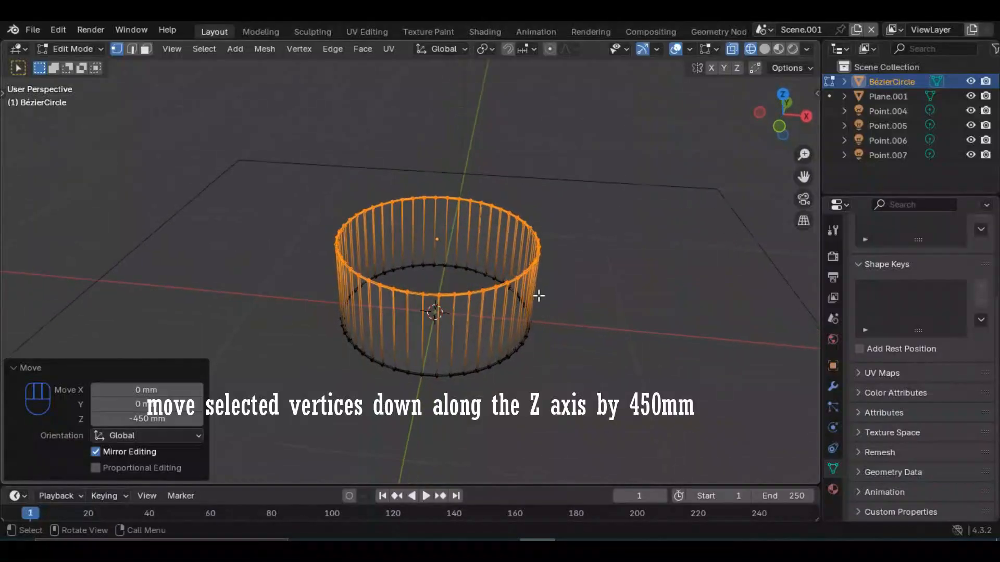
- Restore solid shading and return to Object Mode with the shortened cylinder deselected
{"action": "left_click", "coordinate": [649, 94]}
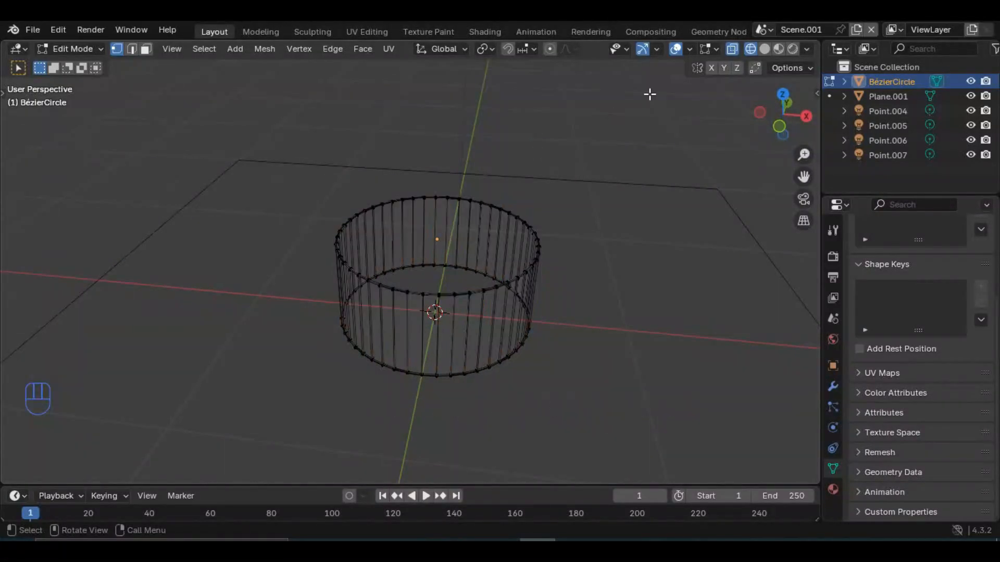
{"action": "left_click", "coordinate": [765, 49]}
{"action": "mouse_move", "coordinate": [515, 271]}
{"action": "middle_mouse_down"}
{"action": "mouse_move", "coordinate": [375, 267]}
{"action": "mouse_move", "coordinate": [494, 349]}
{"action": "middle_mouse_up"}
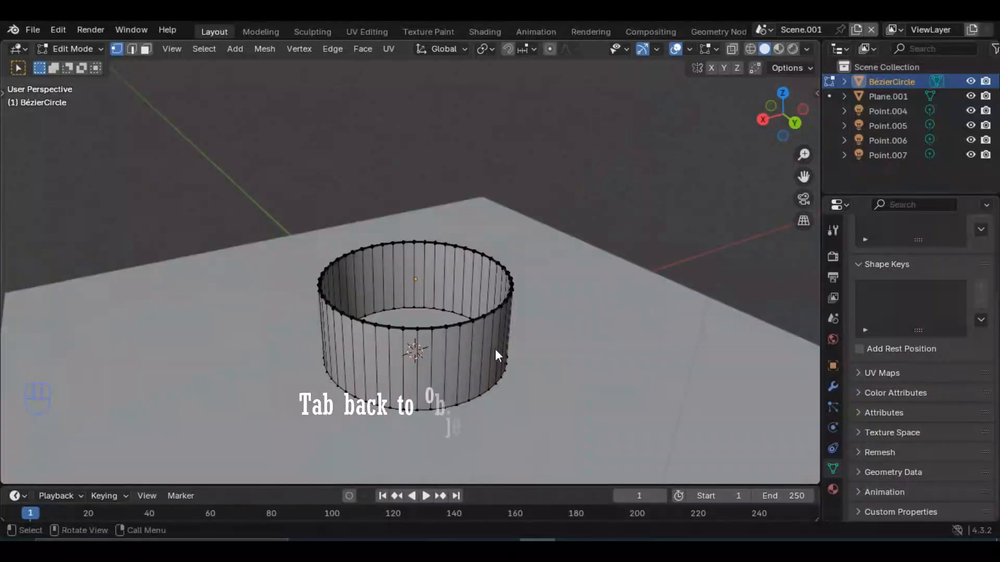
{"action": "key", "text": "Tab"}
{"action": "left_click", "coordinate": [590, 180]}
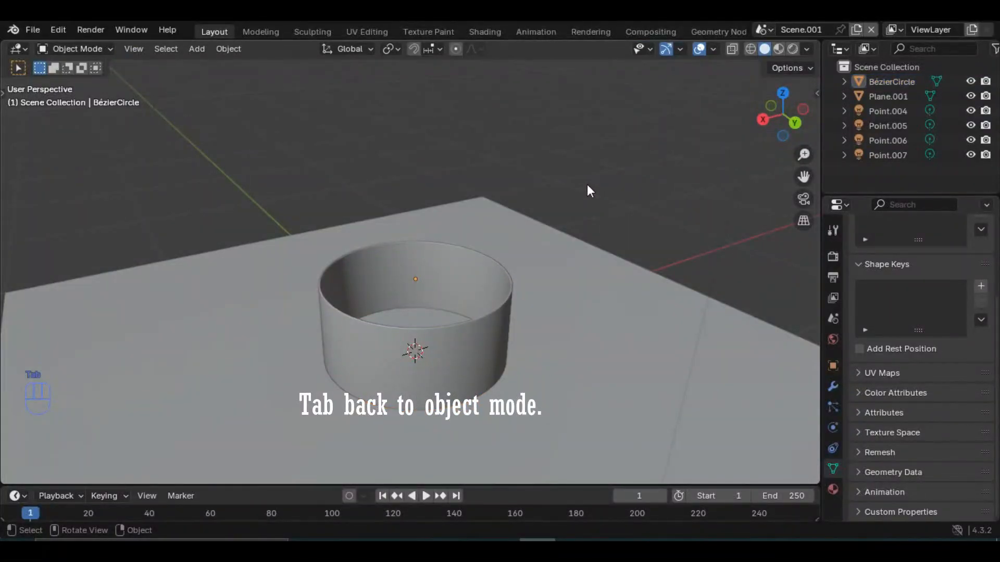
- Add a NURBS circle with a 500 mm radius at the world origin, inside the cylinder's base
{"action": "middle_click_drag", "start_coordinate": [389, 458], "coordinate": [433, 386]}
{"action": "key", "text": "shift+a"}
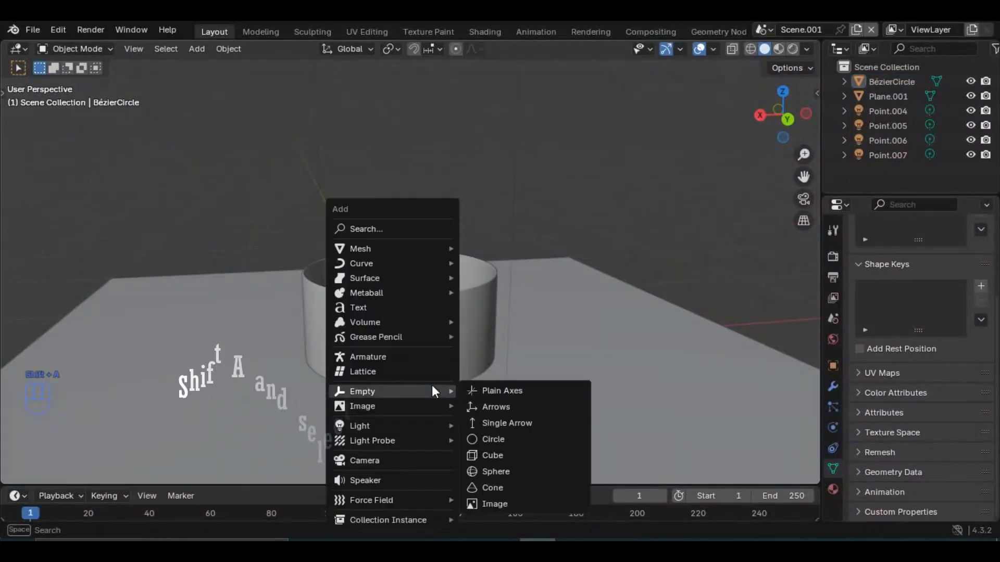
{"action": "mouse_move", "coordinate": [427, 263]}
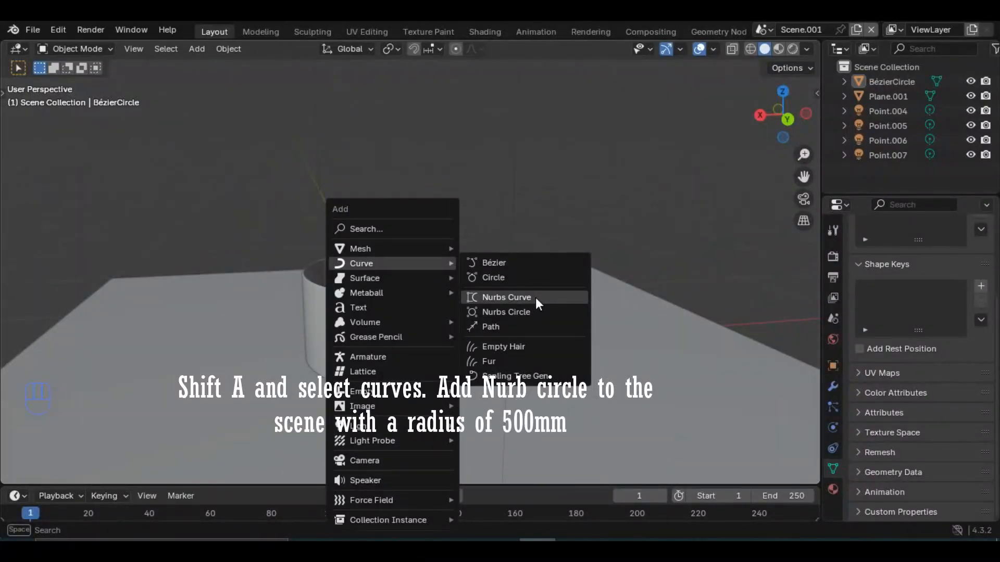
{"action": "left_click", "coordinate": [525, 311]}
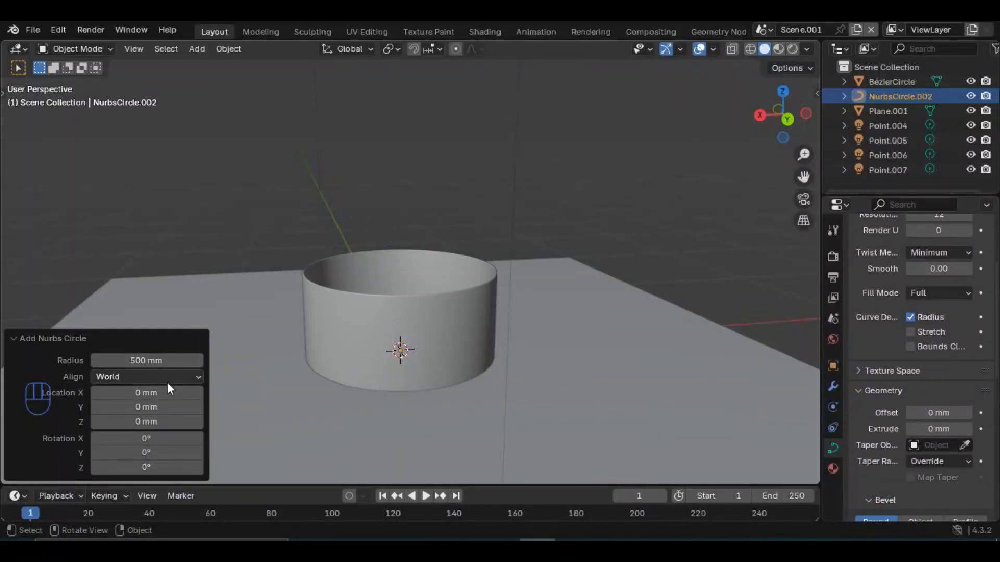
- Move the NURBS circle up 450 mm along the Z axis to the cylinder's rim and check its placement in Edit Mode
{"action": "key", "text": "g"}
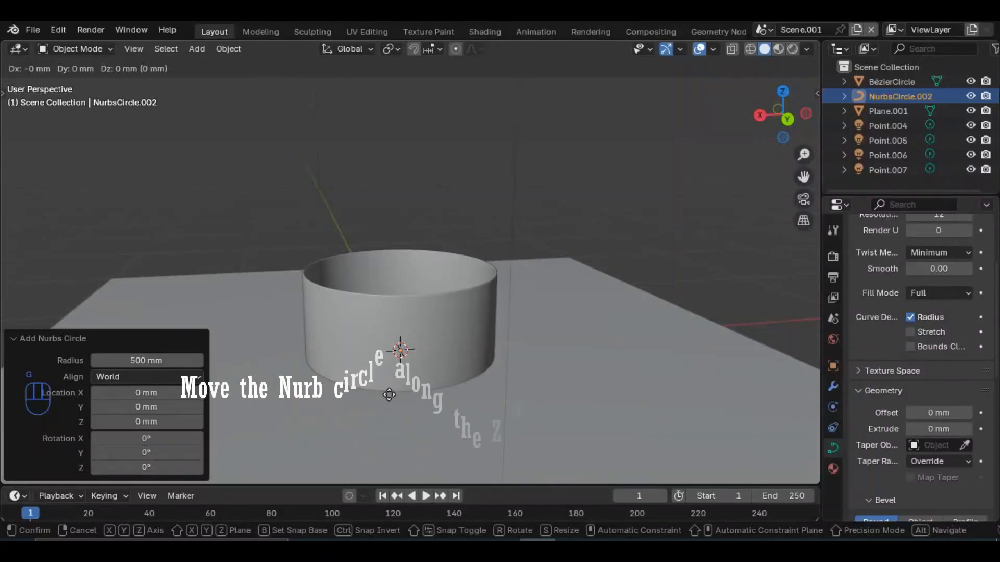
{"action": "type", "text": "z450"}
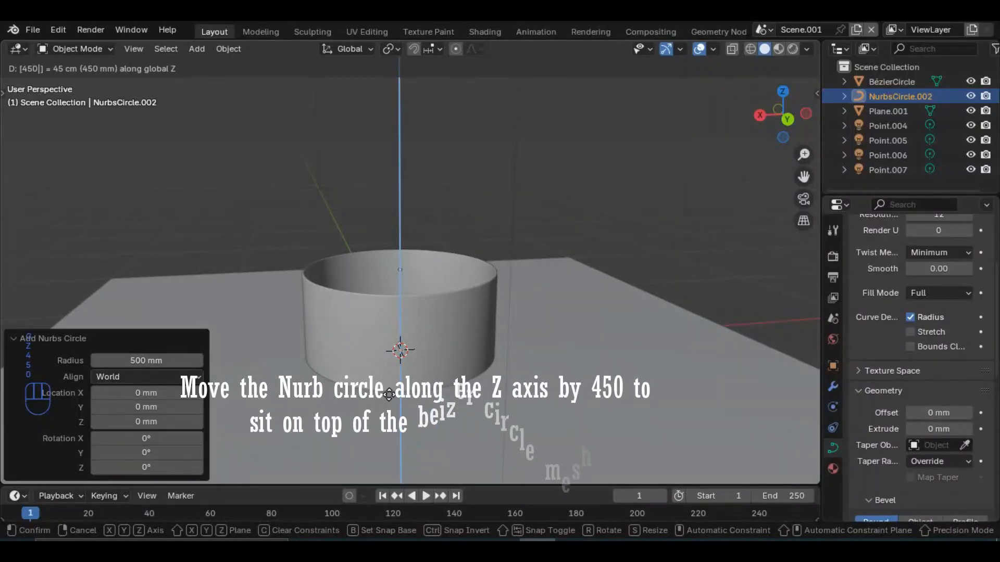
{"action": "key", "text": "Return"}
{"action": "mouse_move", "coordinate": [437, 347]}
{"action": "middle_mouse_down"}
{"action": "mouse_move", "coordinate": [361, 389]}
{"action": "mouse_move", "coordinate": [392, 283]}
{"action": "mouse_move", "coordinate": [437, 343]}
{"action": "middle_mouse_up"}
{"action": "key", "text": "Tab"}
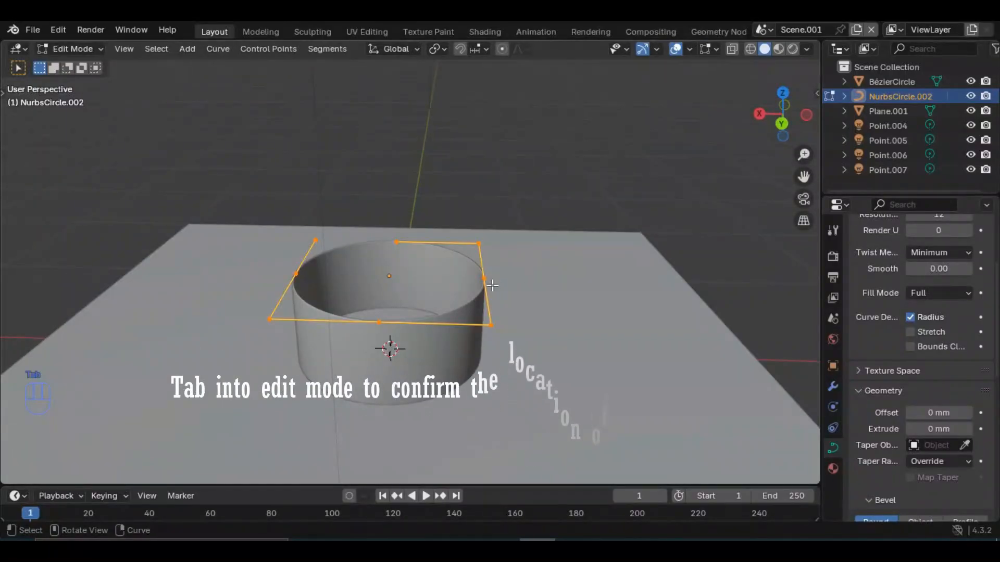
{"action": "middle_click_drag", "start_coordinate": [526, 252], "coordinate": [380, 317]}
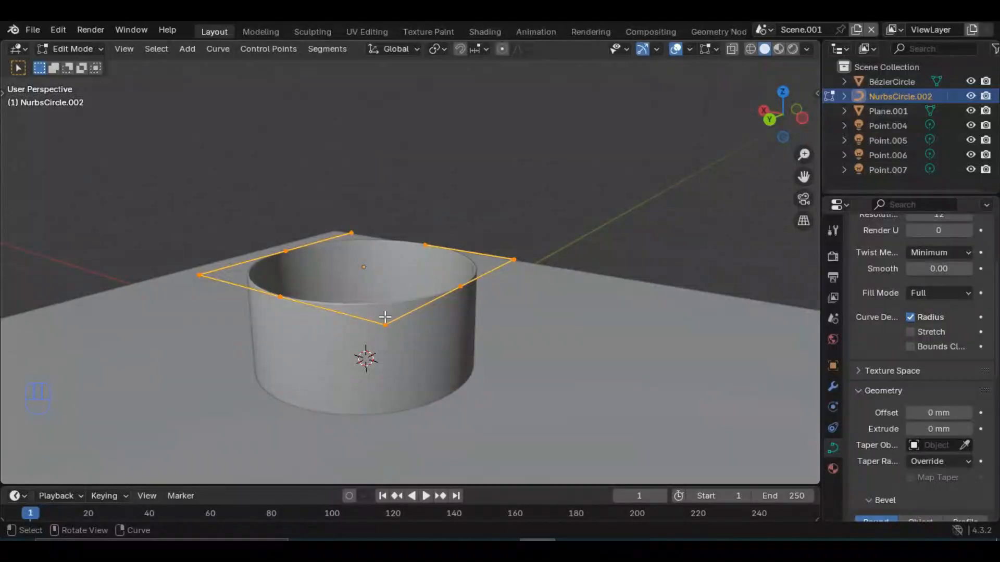
{"action": "key", "text": "Tab"}
- Scale the cylinder mesh by 0.975 in X and Y, keeping its Z height locked, and deselect it
{"action": "left_click", "coordinate": [405, 340]}
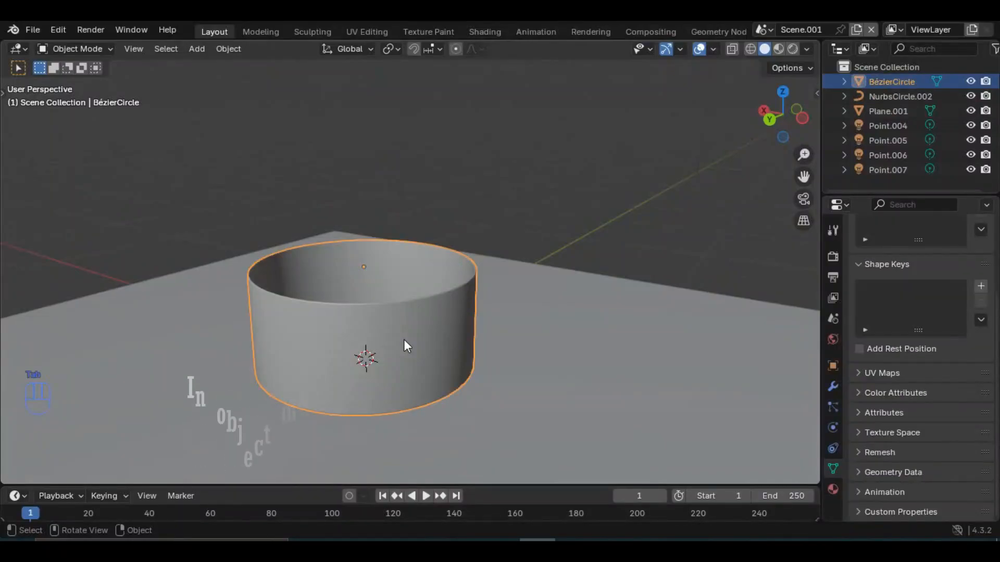
{"action": "key", "text": "s"}
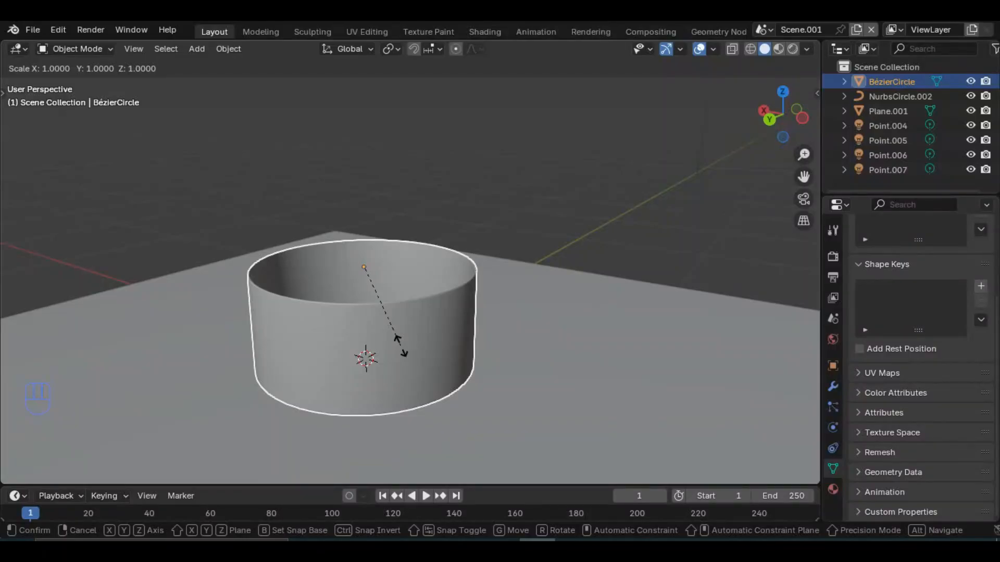
{"action": "key", "text": "x"}
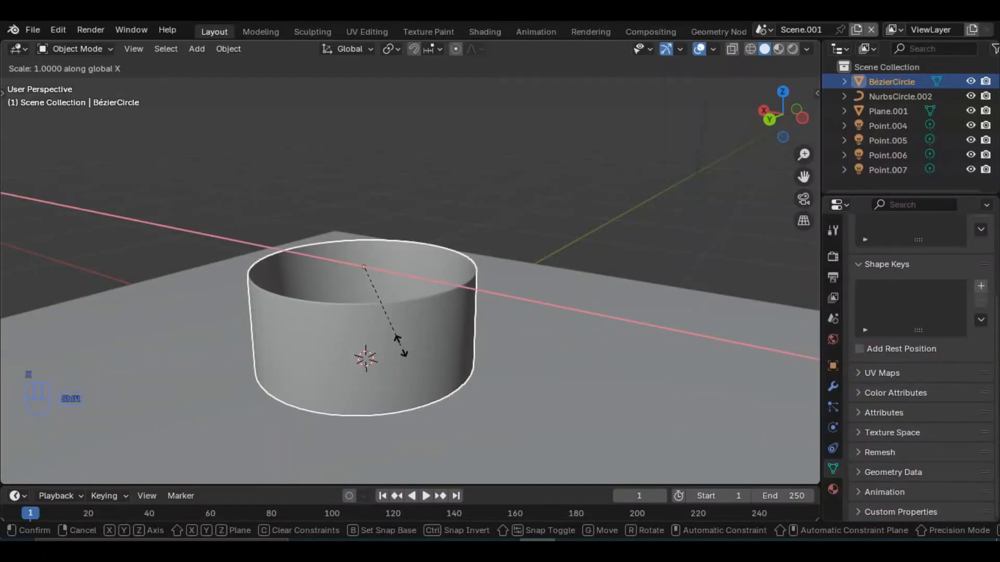
{"action": "key", "text": "shift+z"}
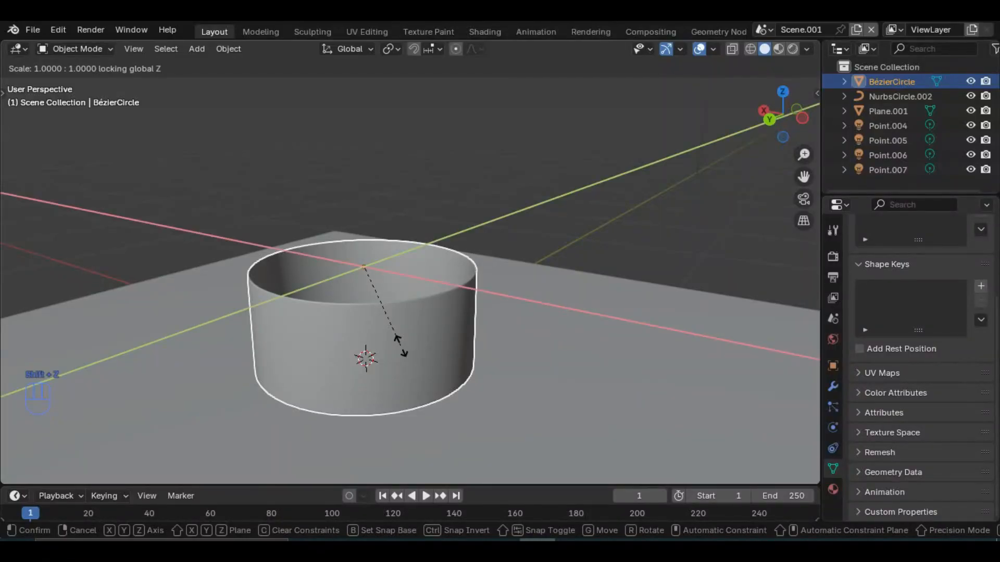
{"action": "key", "text": "0"}
{"action": "key", "text": "9"}
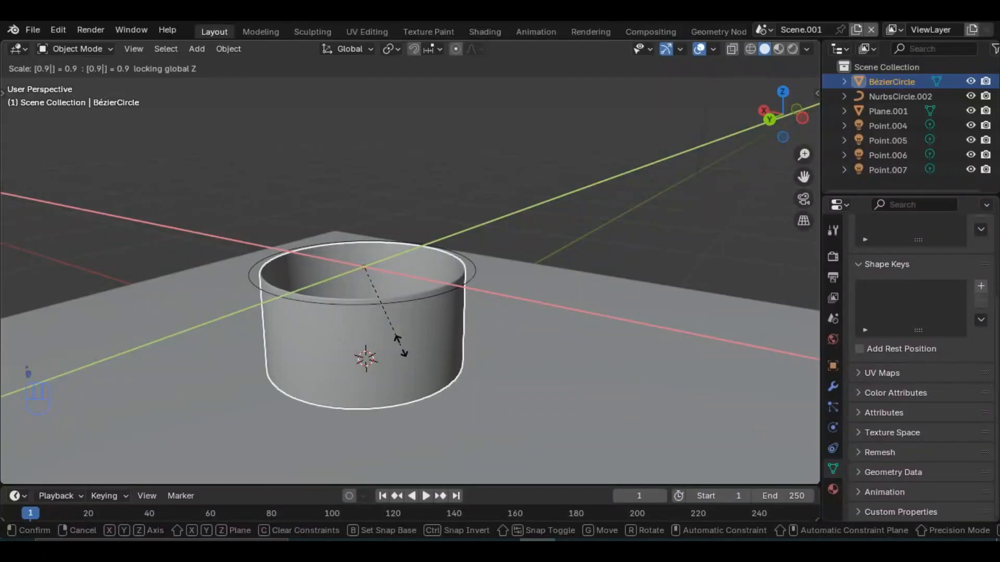
{"action": "key", "text": "7"}
{"action": "key", "text": "5"}
{"action": "left_click", "coordinate": [401, 347]}
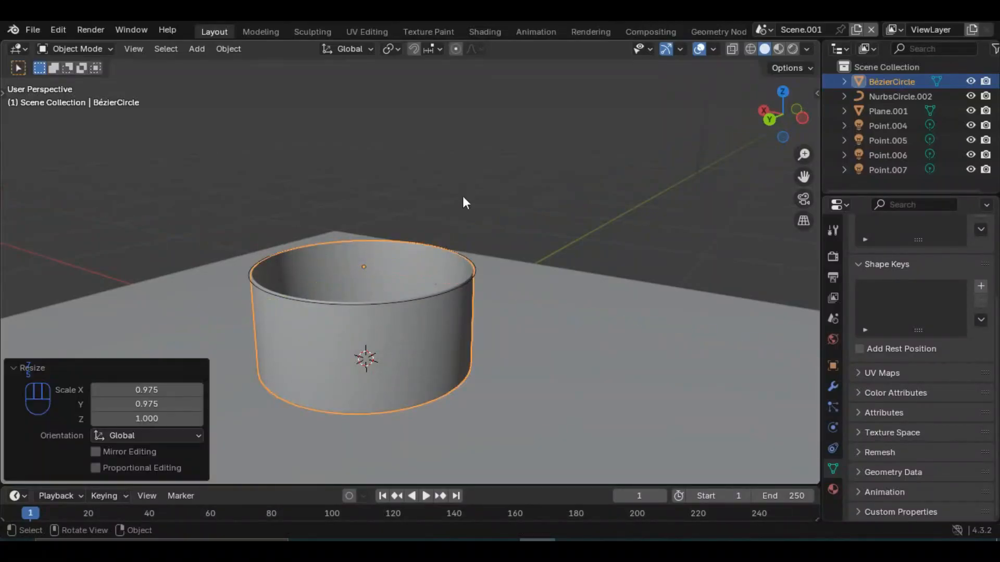
{"action": "left_click", "coordinate": [463, 197]}
- Select the NURBS circle at the rim, enter Edit Mode and set its curve geometry extrude to 5 mm
{"action": "middle_click_drag", "start_coordinate": [417, 346], "coordinate": [367, 358]}
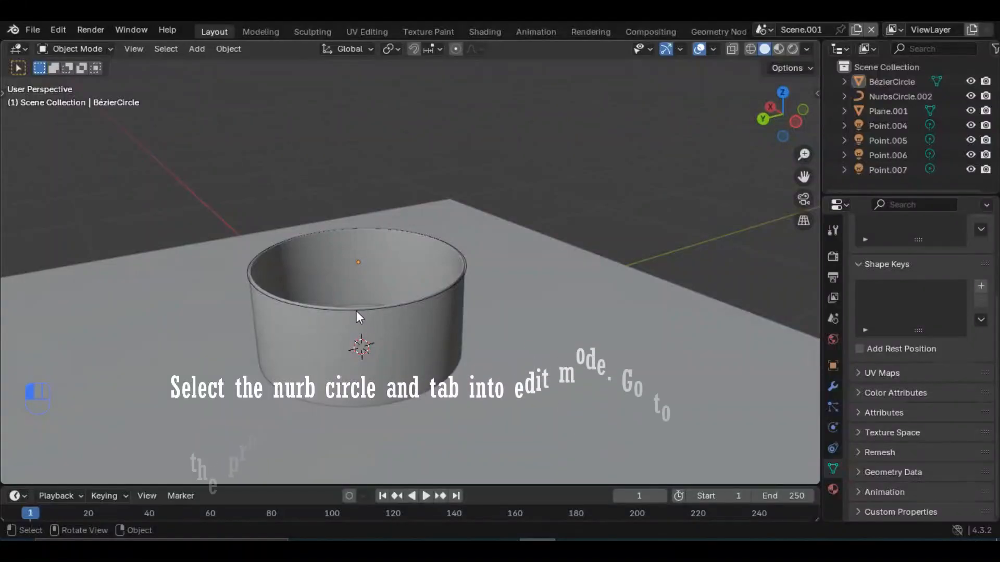
{"action": "left_click", "coordinate": [356, 311]}
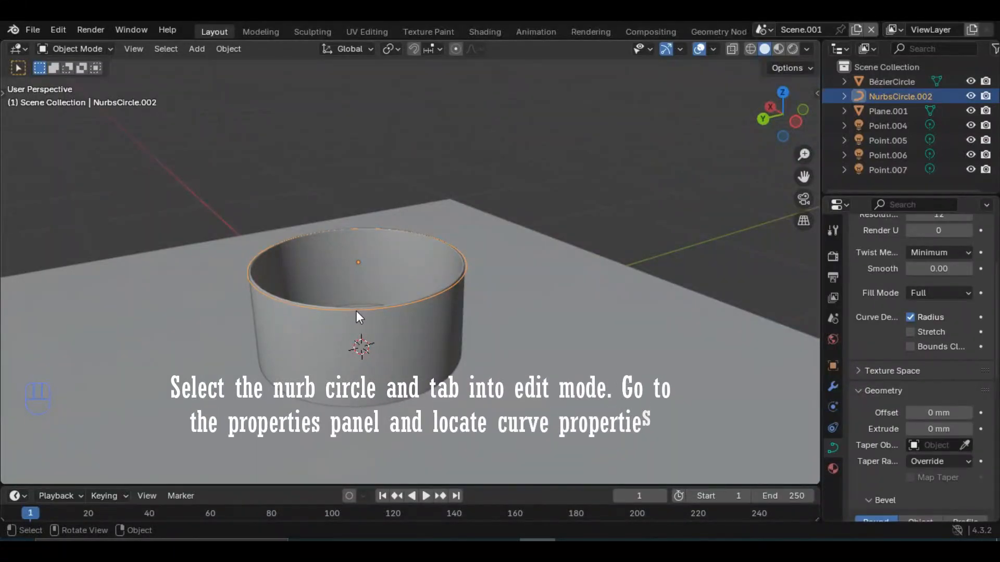
{"action": "key", "text": "Tab"}
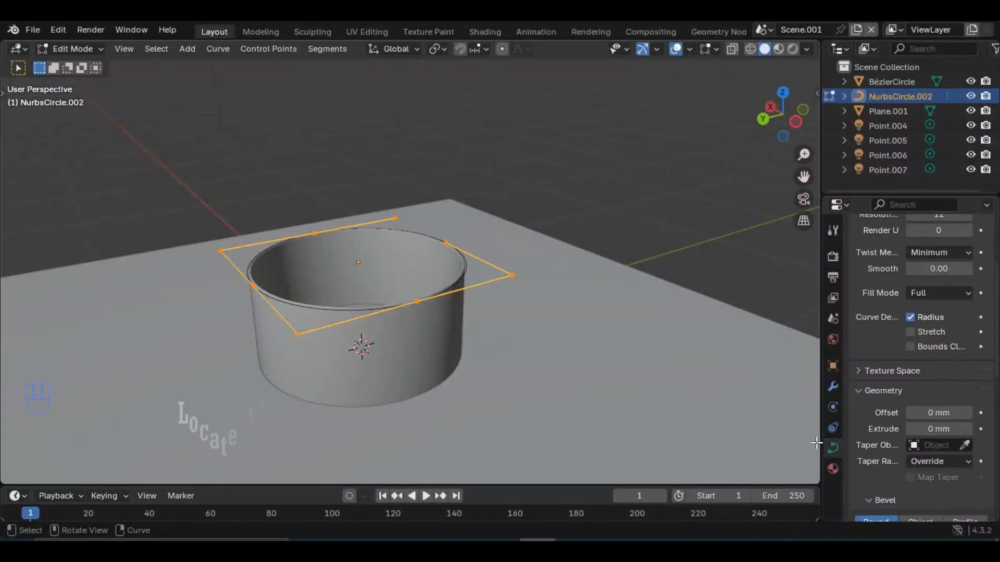
{"action": "scroll", "coordinate": [937, 412], "scroll_direction": "down", "scroll_amount": 1}
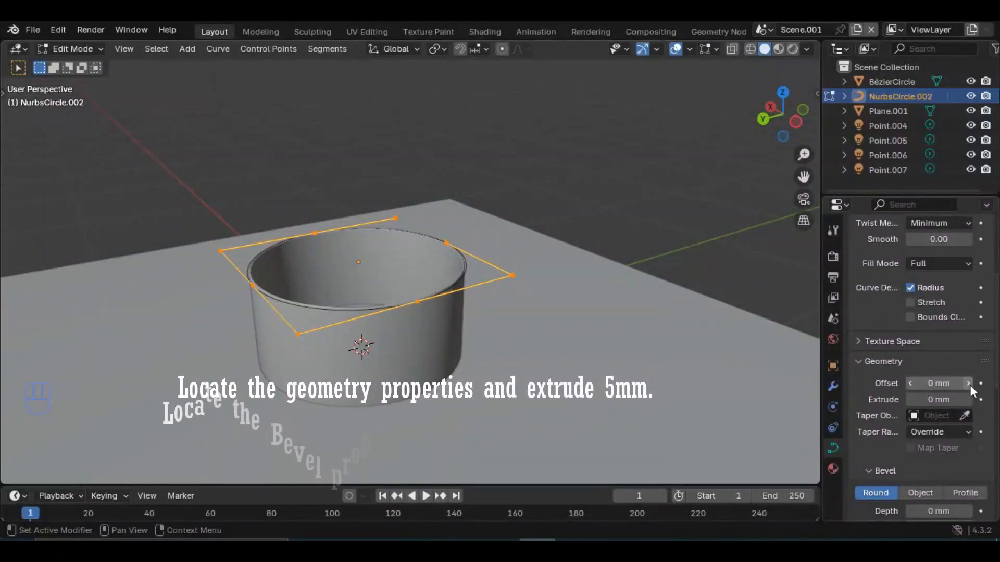
{"action": "left_click", "coordinate": [932, 399]}
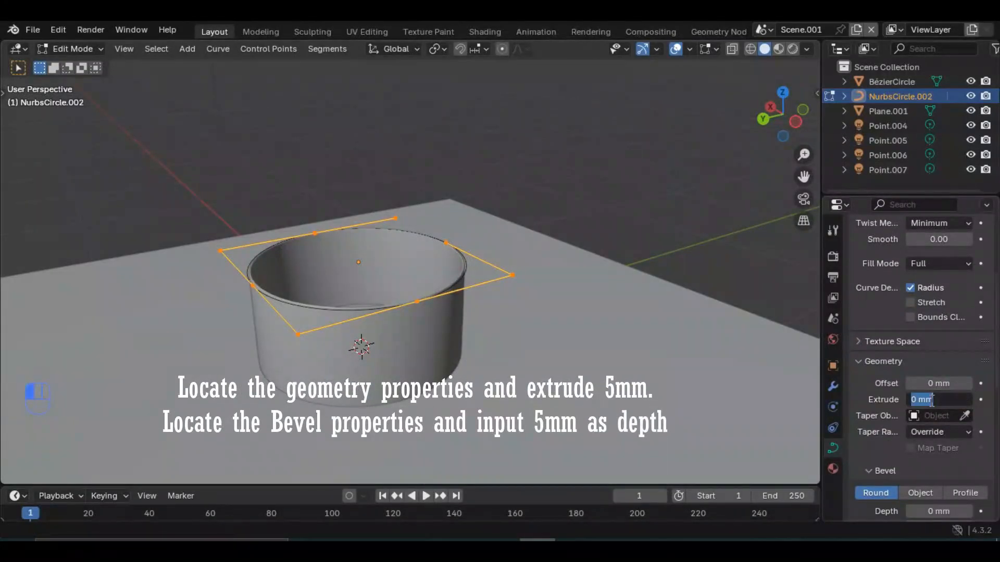
{"action": "type", "text": "5"}
{"action": "key", "text": "Return"}
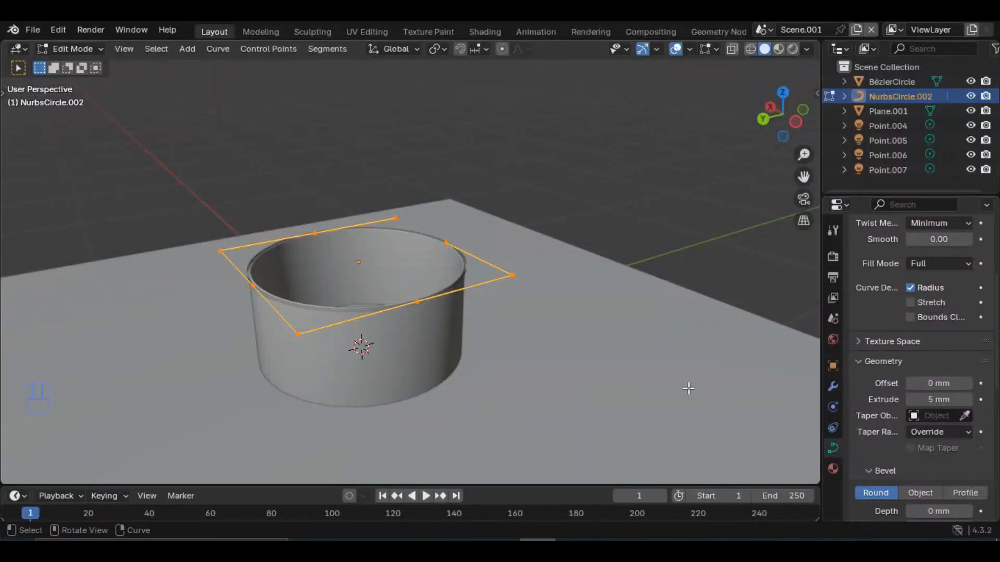
- Set the NURBS circle's round bevel depth to 5 mm
{"action": "scroll", "coordinate": [911, 459], "scroll_direction": "down", "scroll_amount": 3}
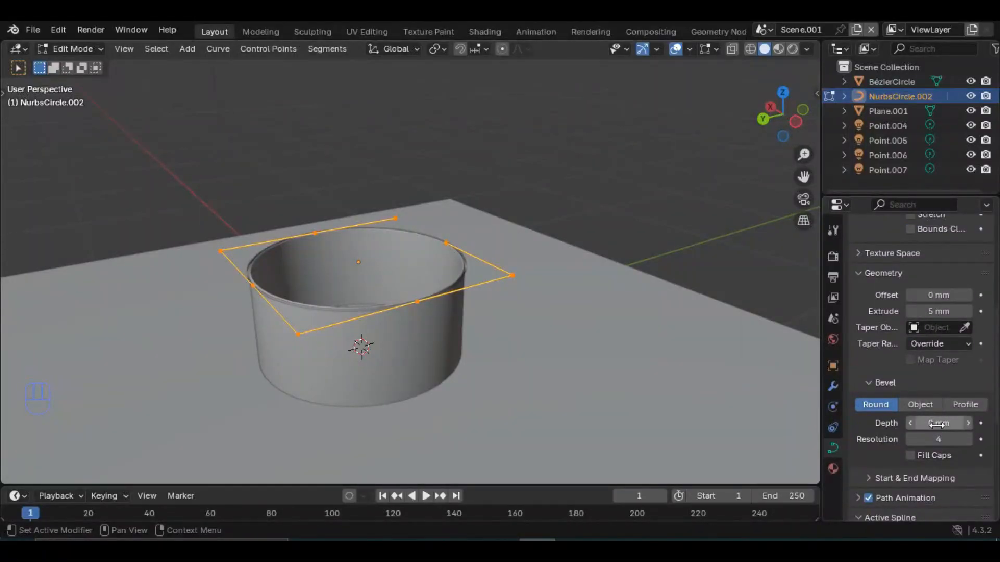
{"action": "left_click", "coordinate": [907, 421]}
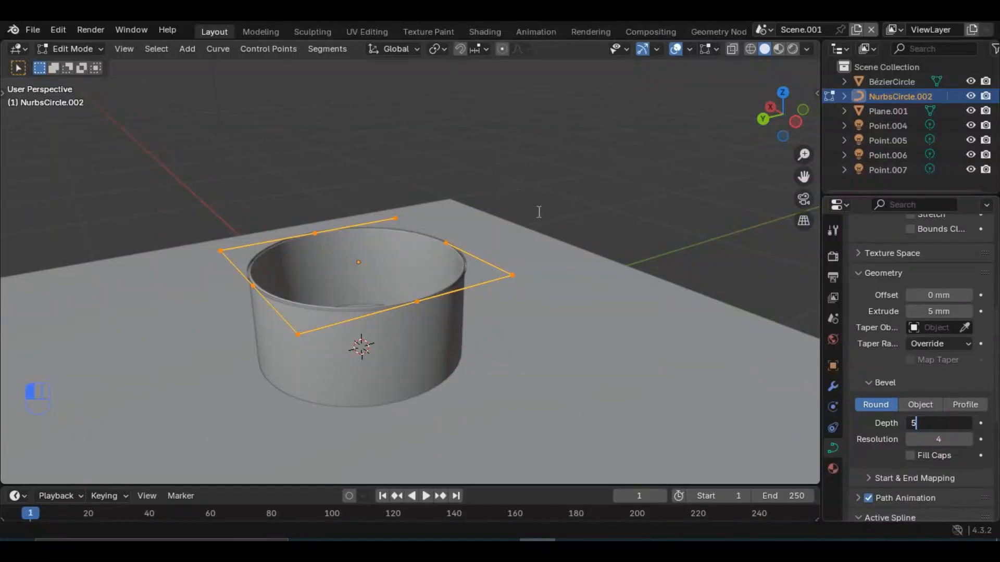
{"action": "type", "text": "5"}
{"action": "key", "text": "Return"}
- Set the NURBS circle's Render U resolution to 4 and inspect the bevelled ring around the rim up close
{"action": "scroll", "coordinate": [881, 324], "scroll_direction": "up", "scroll_amount": 8}
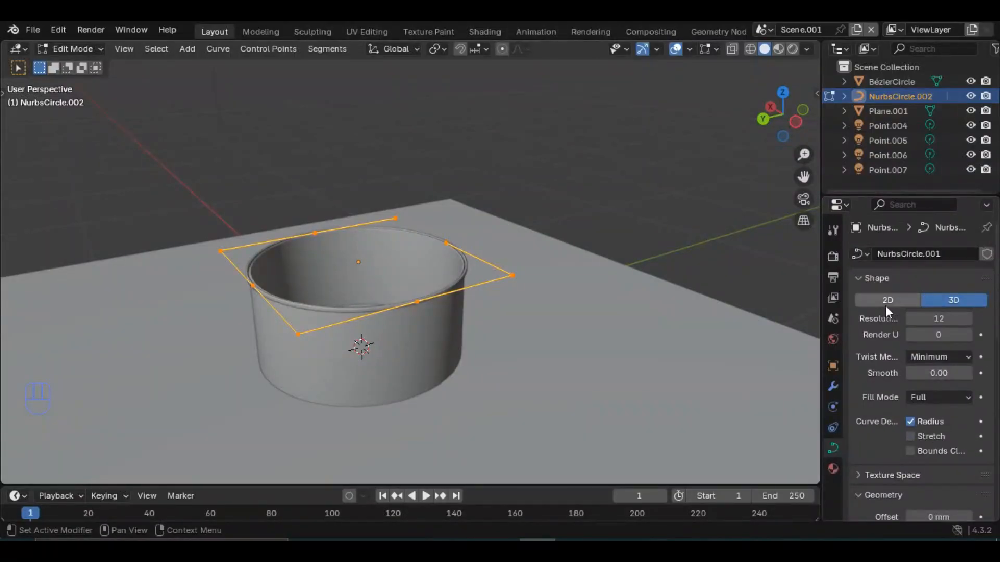
{"action": "left_click", "coordinate": [969, 335]}
{"action": "left_click", "coordinate": [968, 334]}
{"action": "left_click", "coordinate": [969, 335]}
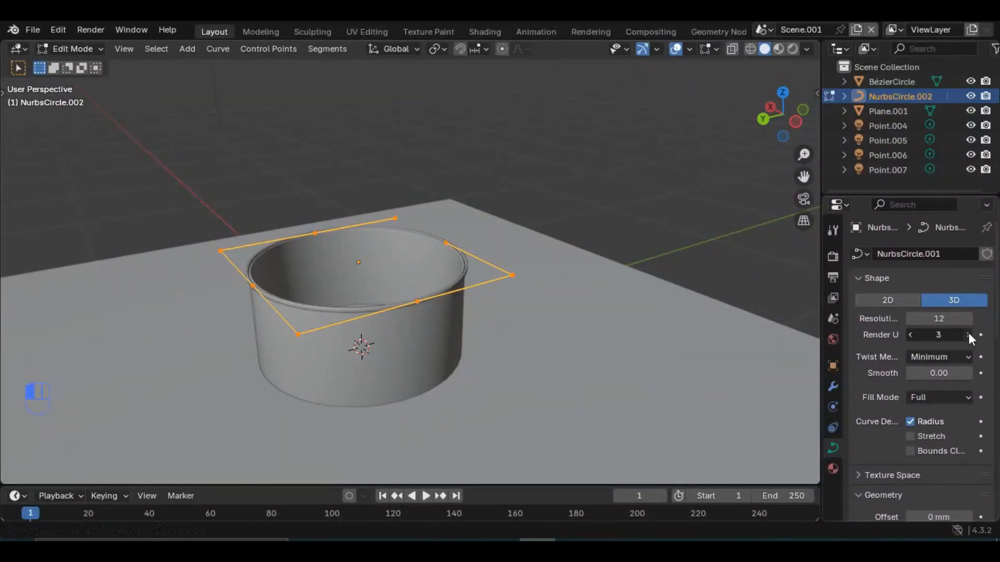
{"action": "left_click", "coordinate": [968, 334]}
{"action": "scroll", "coordinate": [453, 277], "scroll_direction": "up", "scroll_amount": 3}
{"action": "middle_click_drag", "start_coordinate": [469, 295], "coordinate": [551, 308]}
{"action": "scroll", "coordinate": [514, 335], "scroll_direction": "down", "scroll_amount": 3}
{"action": "middle_click_drag", "start_coordinate": [513, 335], "coordinate": [401, 330]}
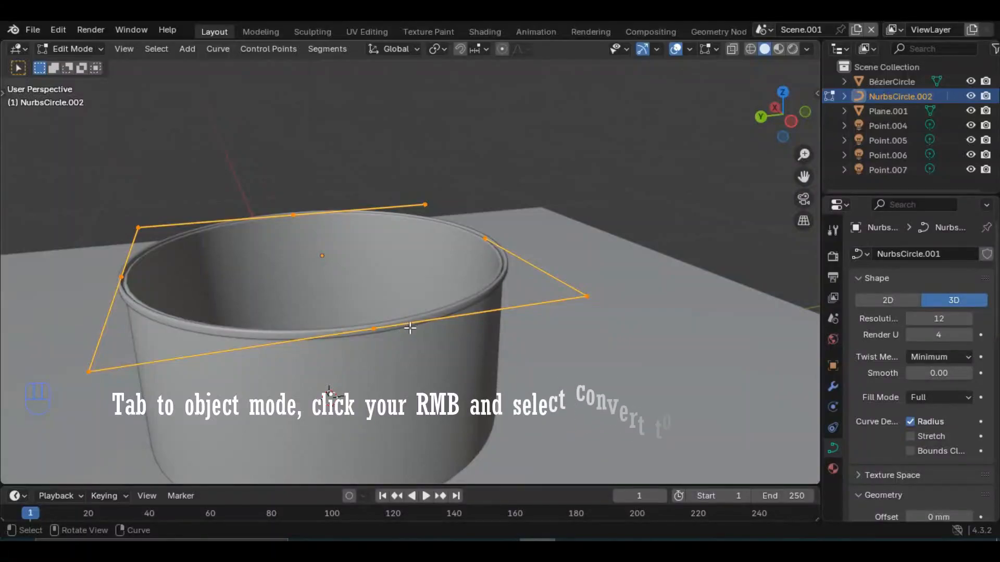
- Return to Object Mode and convert the bevelled NURBS circle to a mesh
{"action": "key", "text": "Tab"}
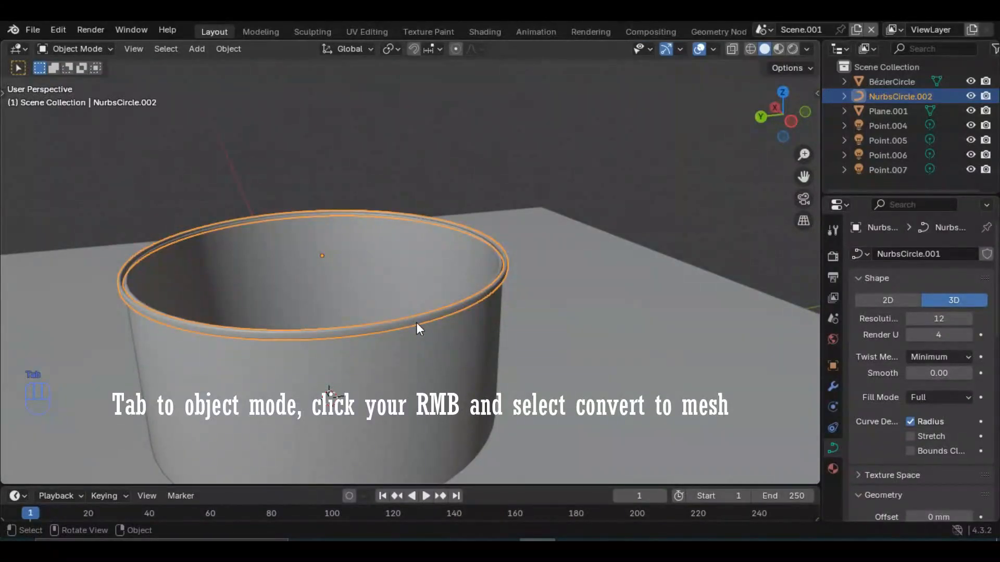
{"action": "right_click", "coordinate": [420, 328]}
{"action": "mouse_move", "coordinate": [411, 295]}
{"action": "left_click", "coordinate": [477, 297]}
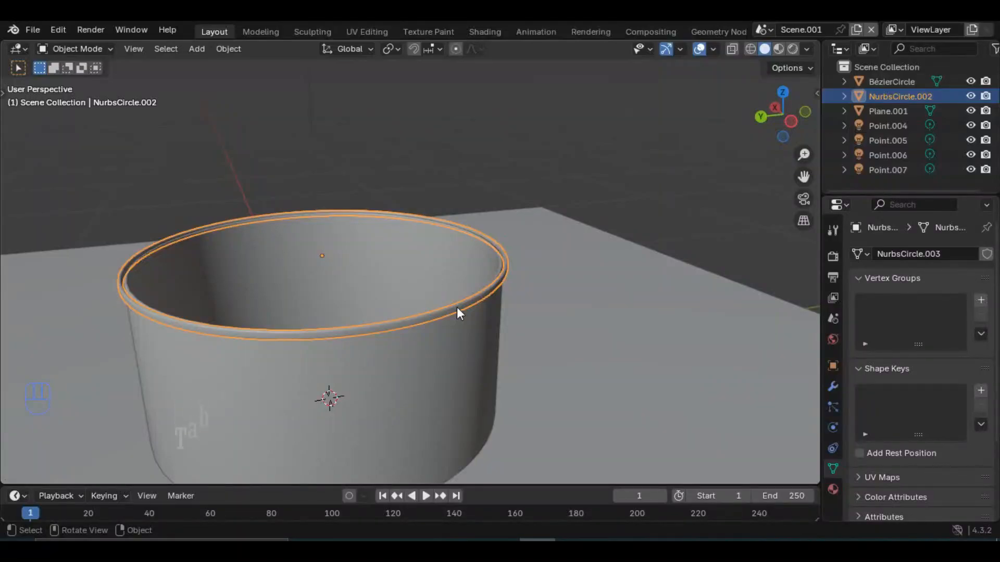
- In Edit Mode, select the ring's uppermost edge loop in wireframe shading and fill it with a face
{"action": "key", "text": "Tab"}
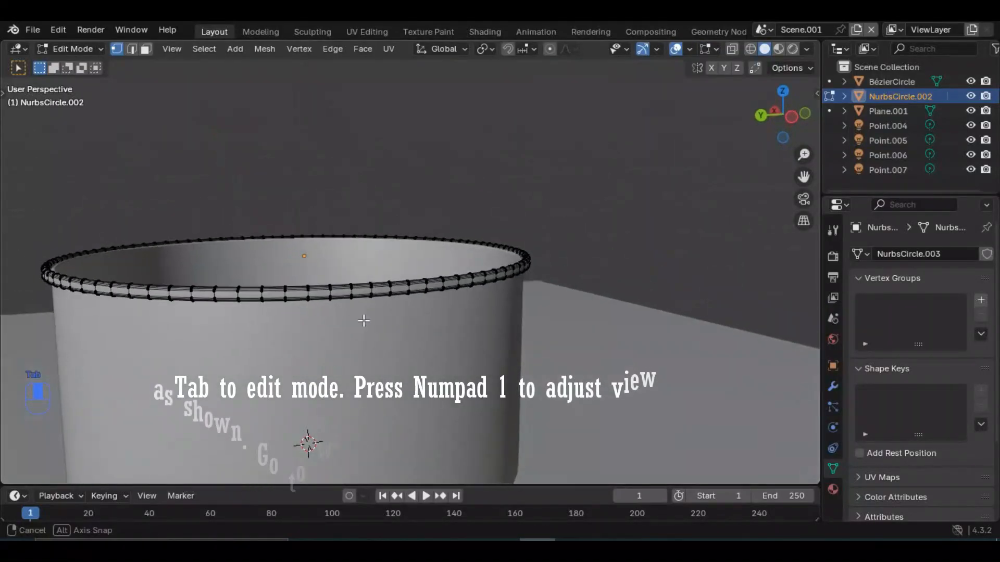
{"action": "key", "text": "KP_1"}
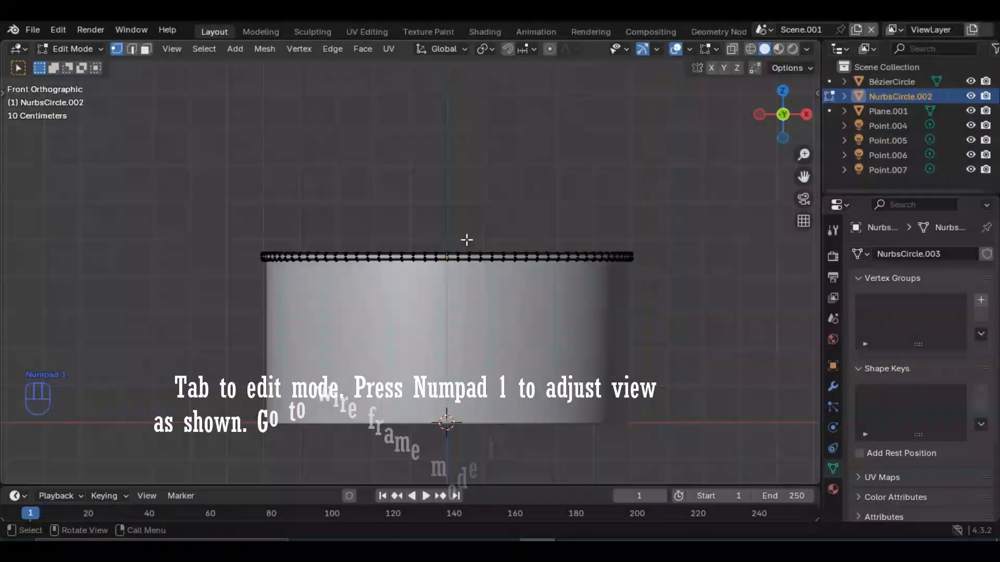
{"action": "left_click", "coordinate": [751, 49]}
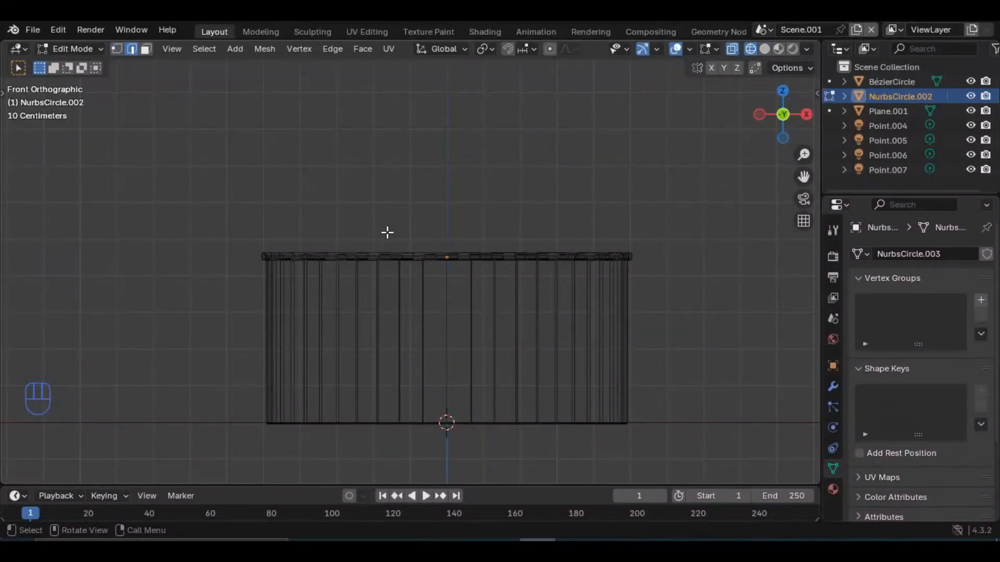
{"action": "left_click", "coordinate": [417, 249], "text": "alt+shift"}
{"action": "middle_click_drag", "start_coordinate": [431, 234], "coordinate": [297, 288]}
{"action": "scroll", "coordinate": [524, 307], "scroll_direction": "up", "scroll_amount": 4}
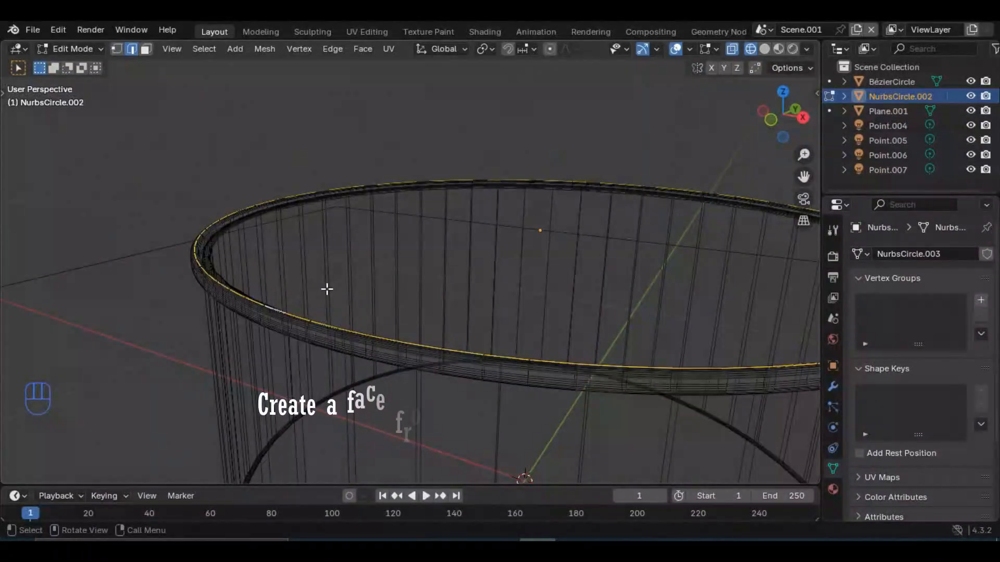
{"action": "key", "text": "f"}
{"action": "left_click", "coordinate": [283, 131]}
- Select the ring's bottom edge loop from the front orthographic view and fill it with a face
{"action": "middle_click_drag", "start_coordinate": [283, 132], "coordinate": [363, 299]}
{"action": "scroll", "coordinate": [337, 272], "scroll_direction": "down", "scroll_amount": 3}
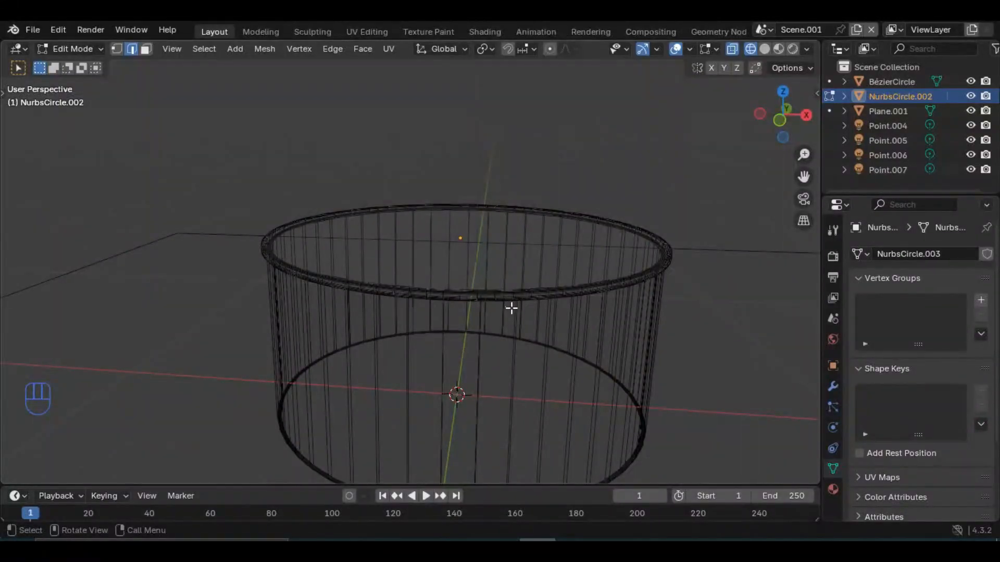
{"action": "key", "text": "KP_1"}
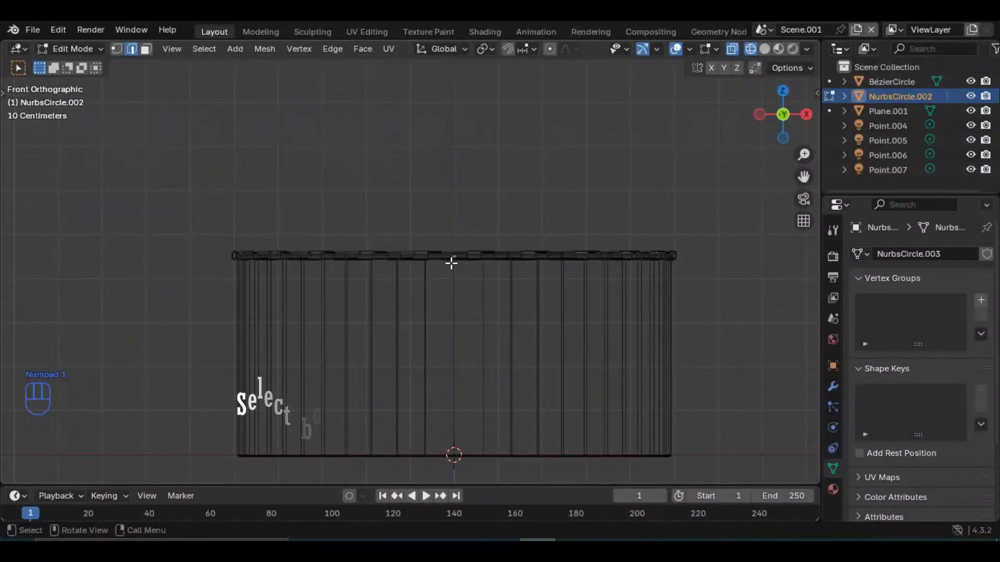
{"action": "left_click", "coordinate": [450, 264], "text": "alt"}
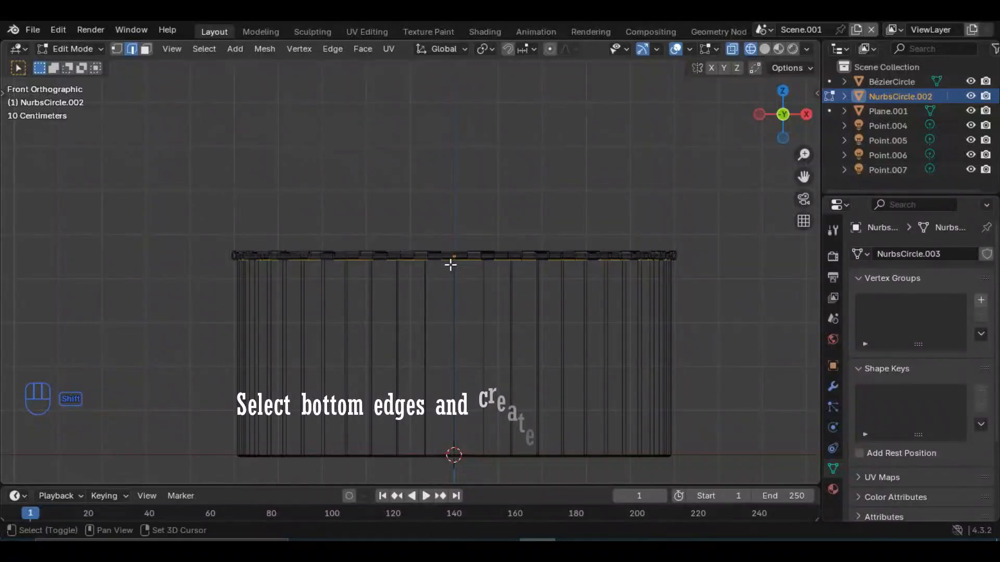
{"action": "middle_click_drag", "start_coordinate": [451, 264], "coordinate": [380, 261]}
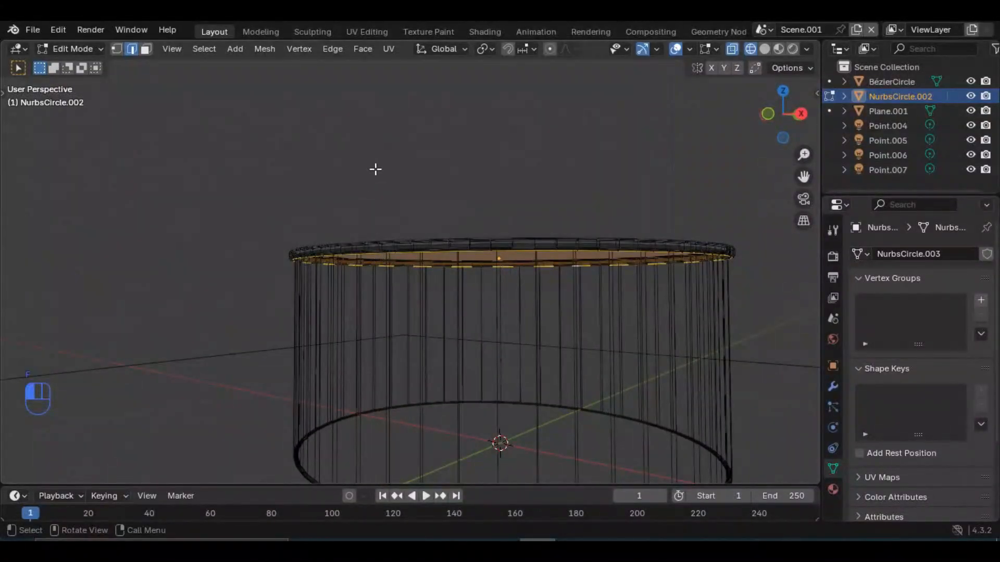
{"action": "middle_click_drag", "start_coordinate": [400, 187], "coordinate": [489, 277]}
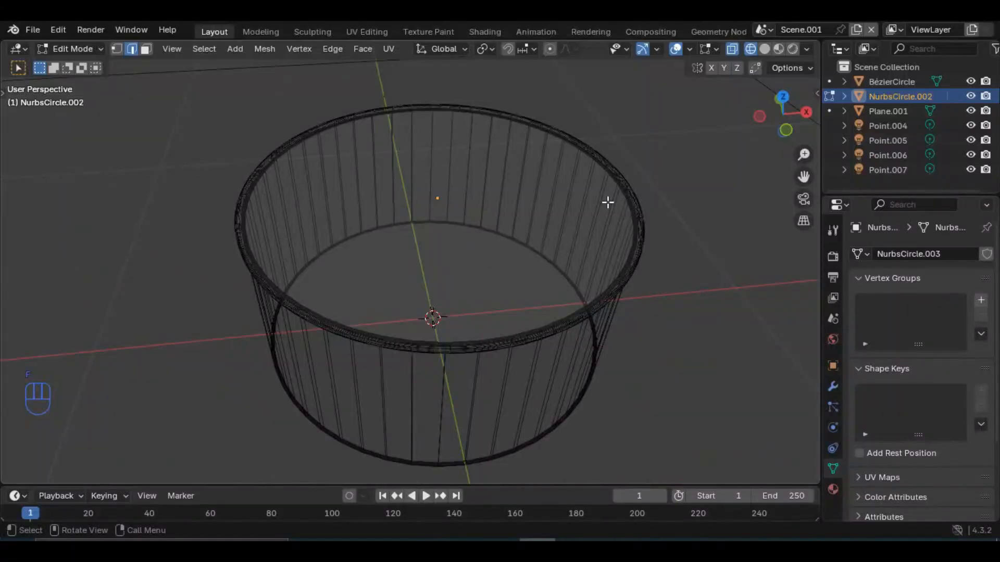
- Restore solid shading, inspect the closed lid and return to Object Mode with the lid deselected
{"action": "left_click", "coordinate": [765, 49]}
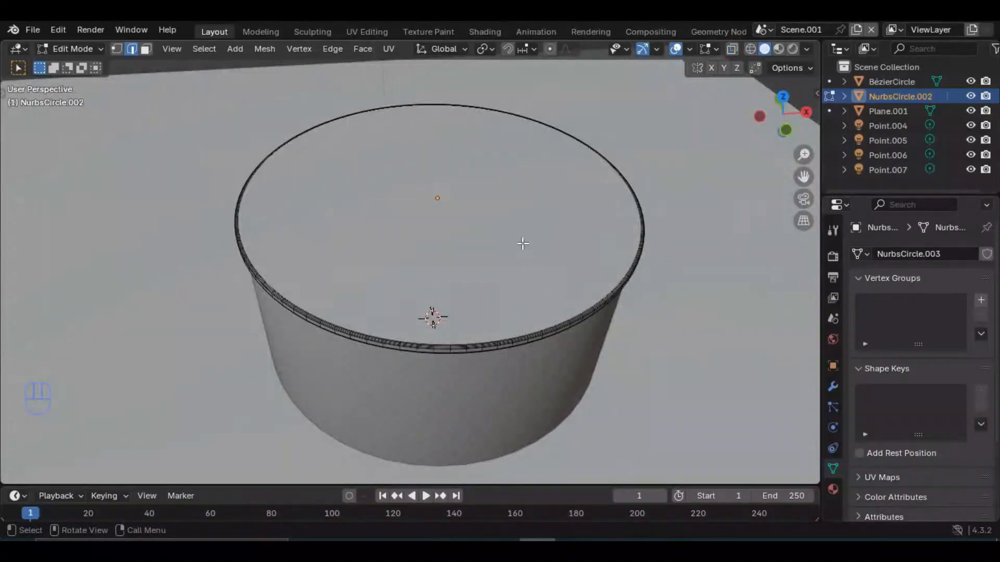
{"action": "middle_click_drag", "start_coordinate": [477, 303], "coordinate": [484, 251]}
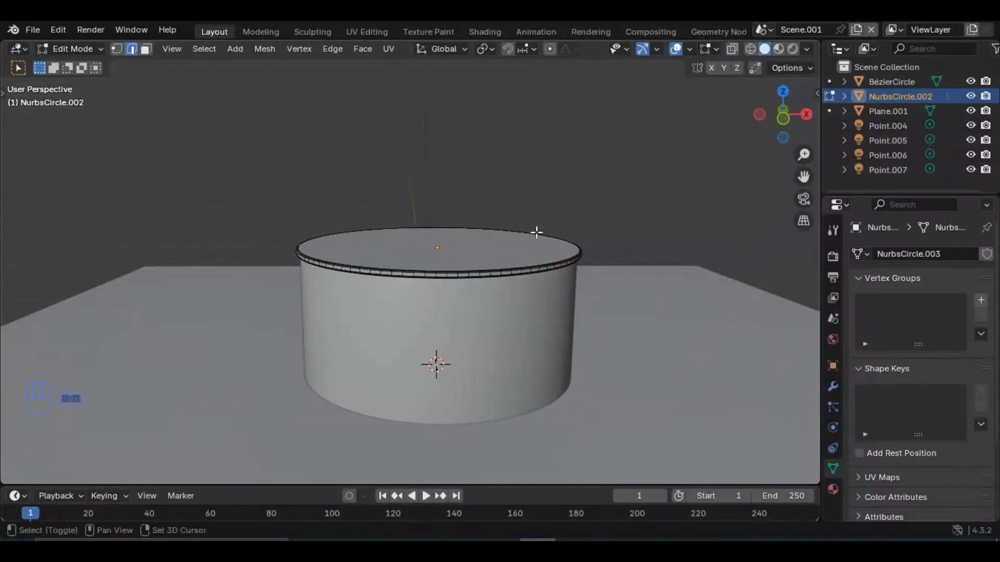
{"action": "middle_click_drag", "start_coordinate": [535, 232], "coordinate": [536, 293], "text": "shift"}
{"action": "key", "text": "Tab"}
{"action": "left_click", "coordinate": [526, 184]}
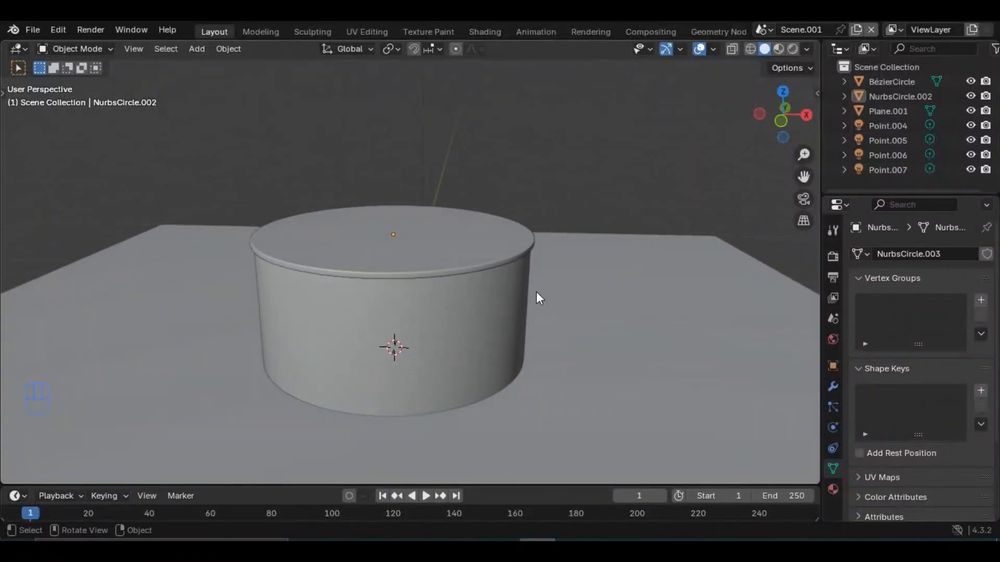
- Add four empty material slots to the lid object
{"action": "scroll", "coordinate": [513, 265], "scroll_direction": "down", "scroll_amount": 3}
{"action": "scroll", "coordinate": [463, 252], "scroll_direction": "up", "scroll_amount": 3}
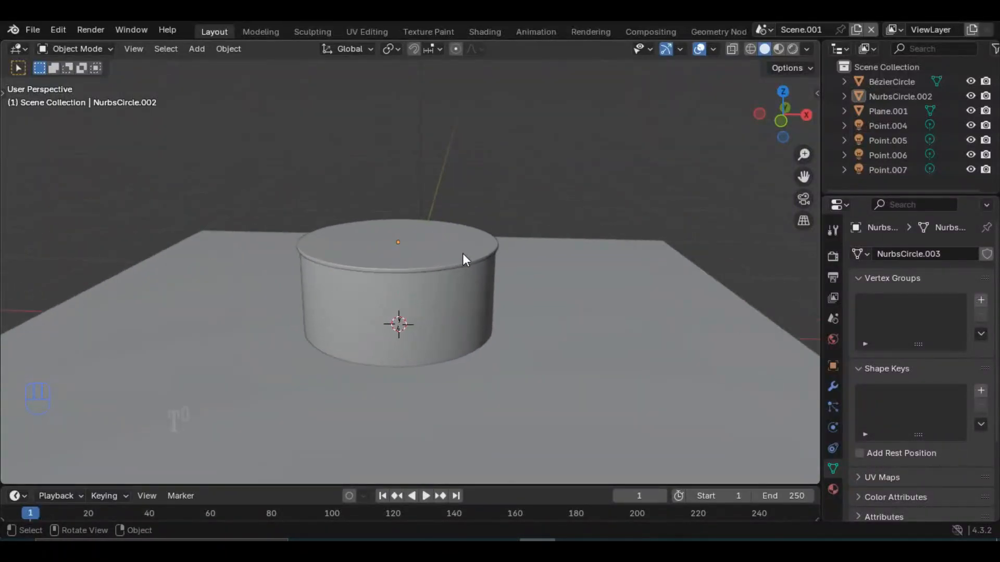
{"action": "middle_click_drag", "start_coordinate": [463, 253], "coordinate": [436, 263]}
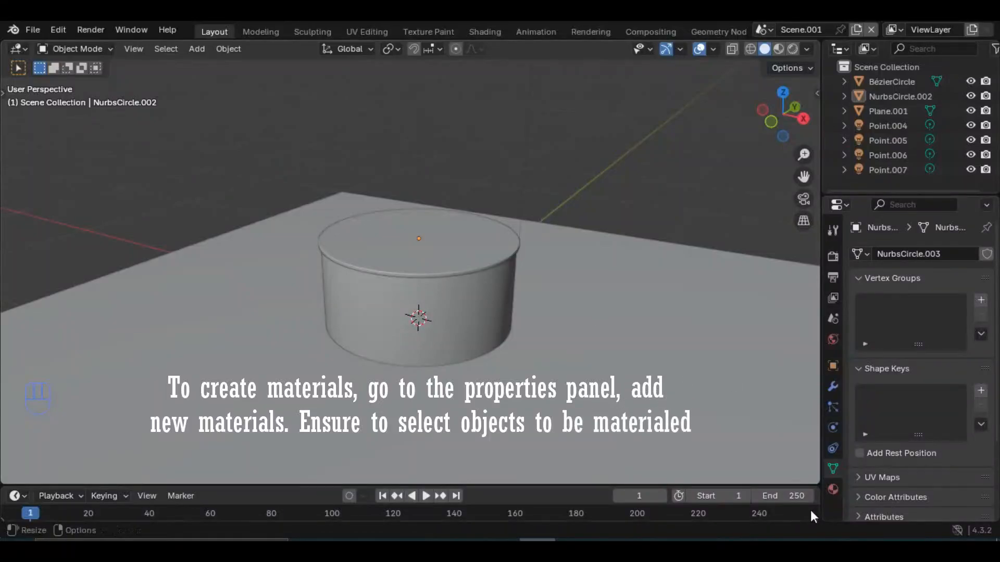
{"action": "left_click", "coordinate": [833, 490]}
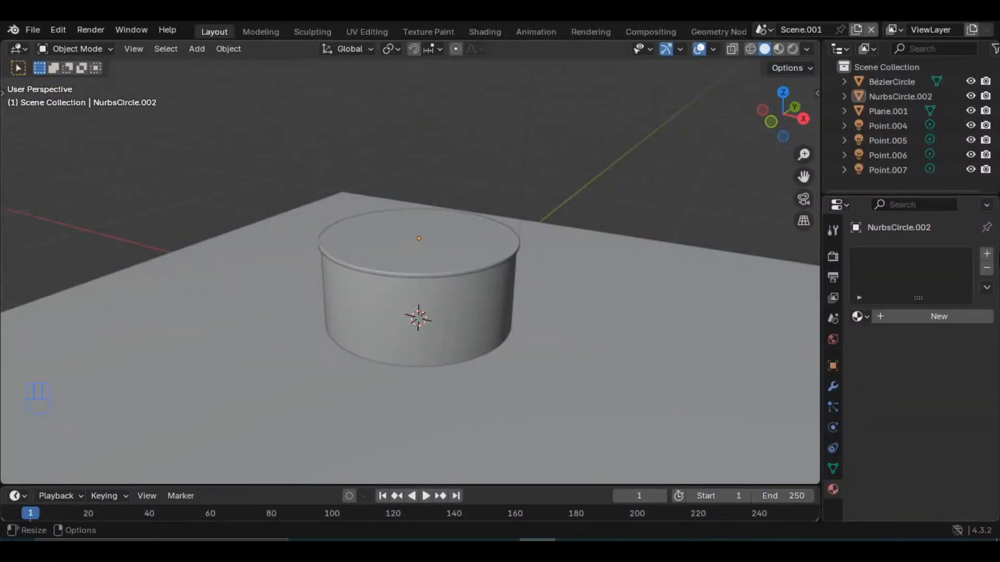
{"action": "left_click", "coordinate": [987, 254]}
{"action": "left_click", "coordinate": [987, 254]}
{"action": "left_click", "coordinate": [987, 254]}
{"action": "left_click", "coordinate": [987, 255]}
- Rename the lid object as "glass panel"
{"action": "left_click", "coordinate": [902, 97]}
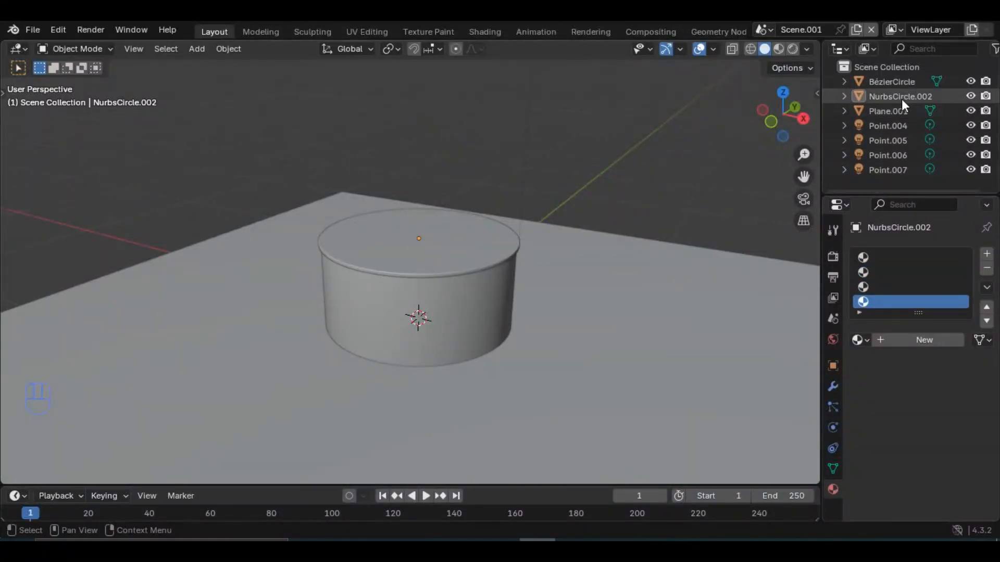
{"action": "double_click", "coordinate": [902, 97]}
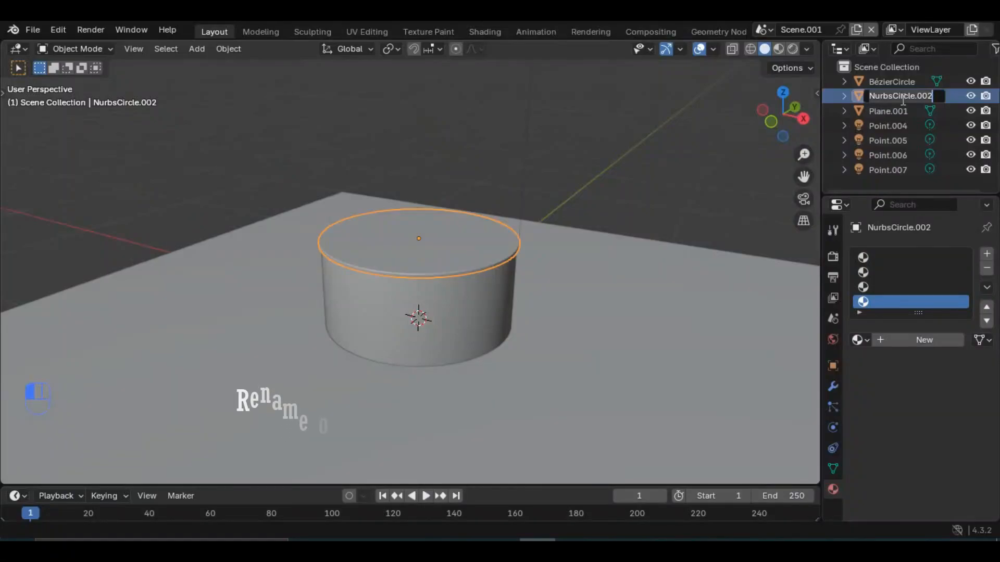
{"action": "type", "text": "glass "}
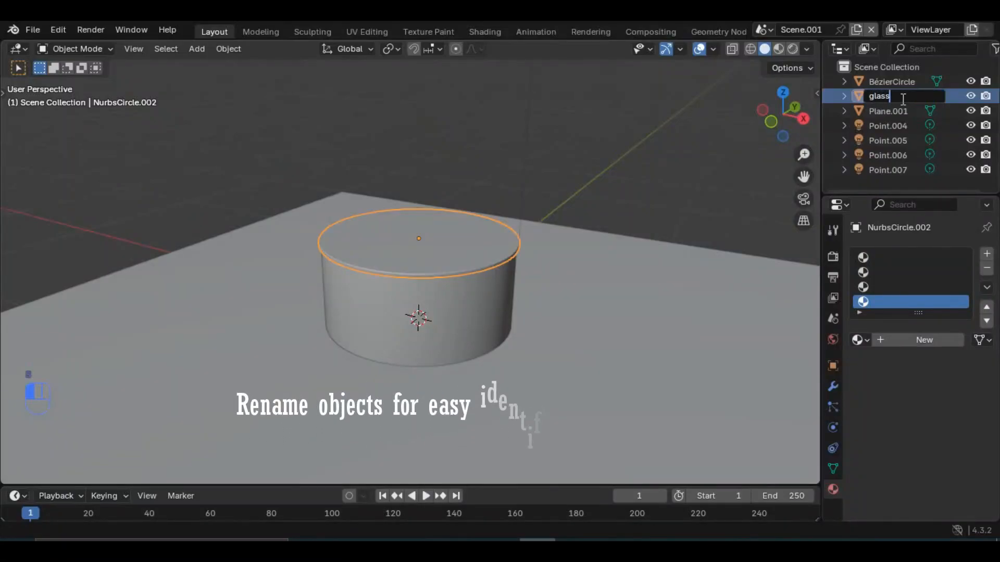
{"action": "type", "text": "pa"}
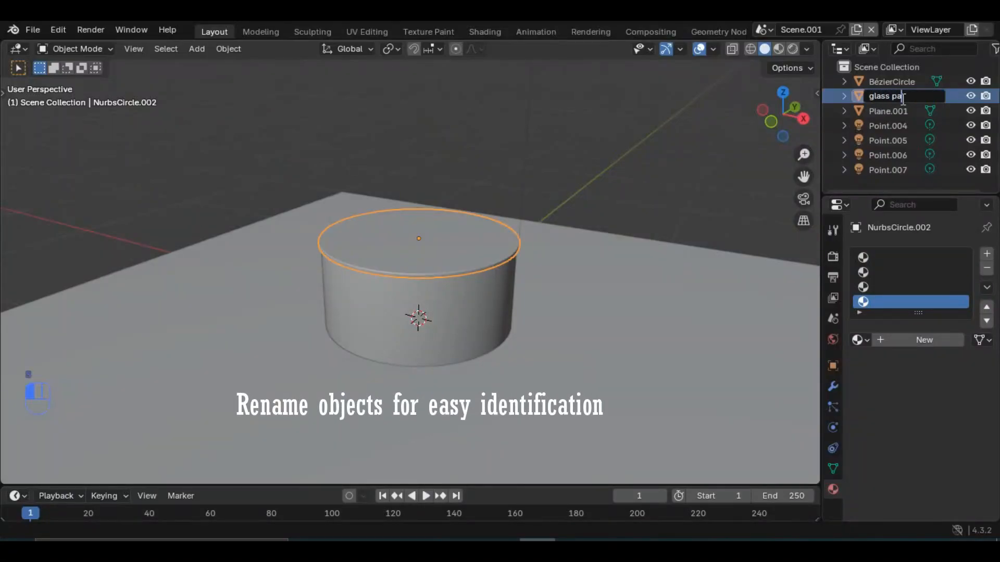
{"action": "type", "text": "nel"}
{"action": "key", "text": "Return"}
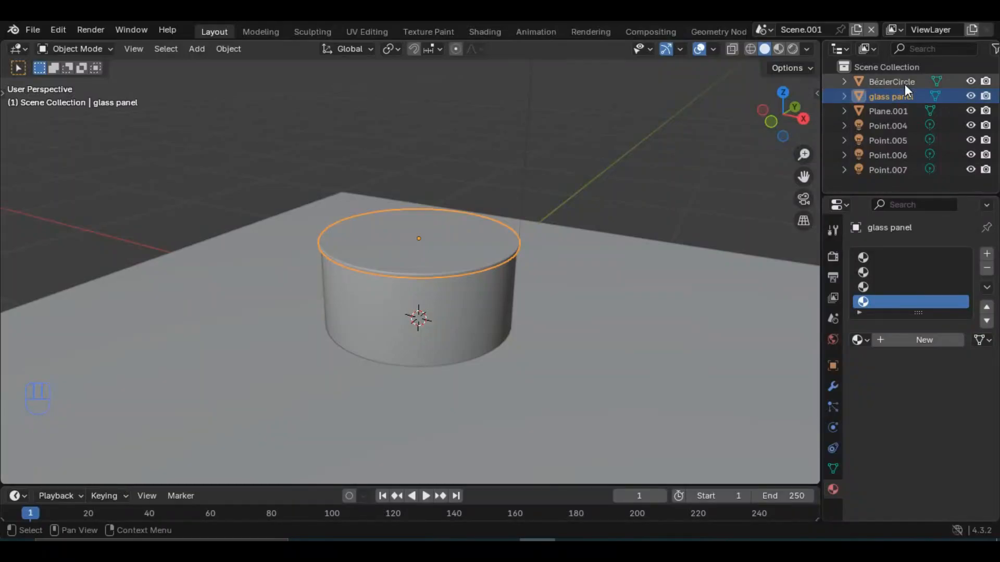
- Rename the cylinder object BézierCircle as "mat table"
{"action": "left_click", "coordinate": [905, 82]}
{"action": "double_click", "coordinate": [907, 83]}
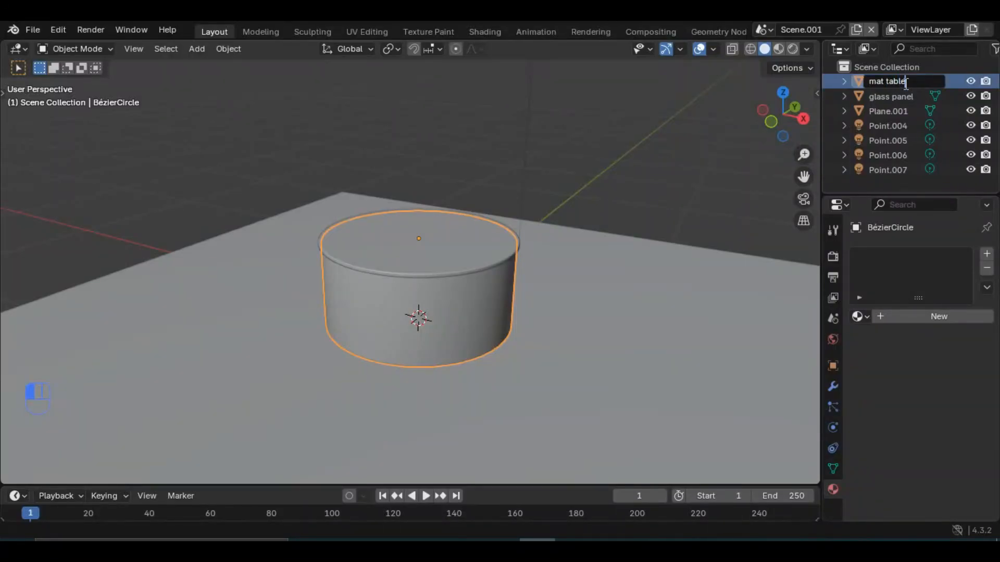
{"action": "key", "text": "Return"}
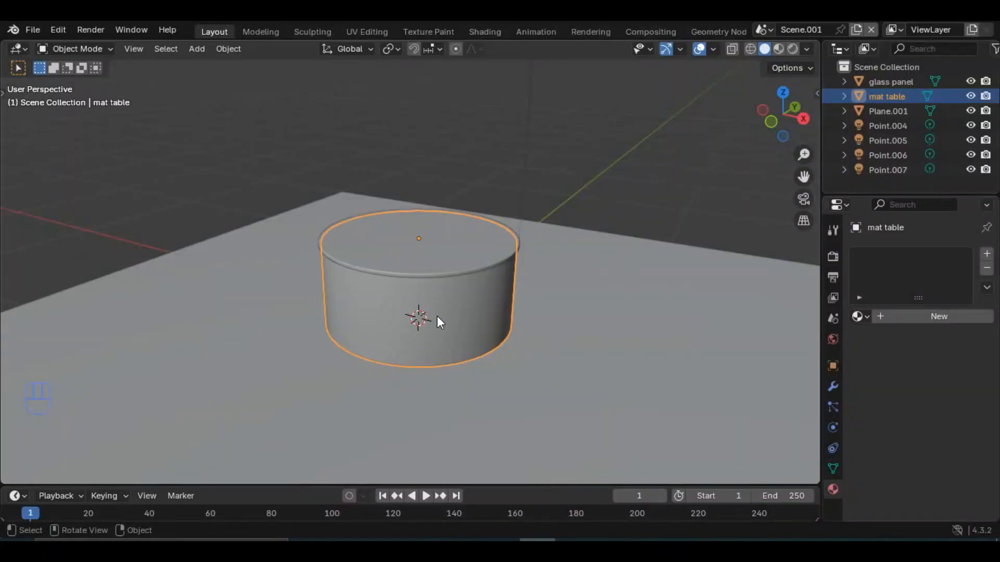
- Add four empty material slots to the mat table object
{"action": "left_click", "coordinate": [987, 254]}
{"action": "left_click", "coordinate": [987, 254]}
{"action": "left_click", "coordinate": [987, 254]}
{"action": "left_click", "coordinate": [986, 254]}
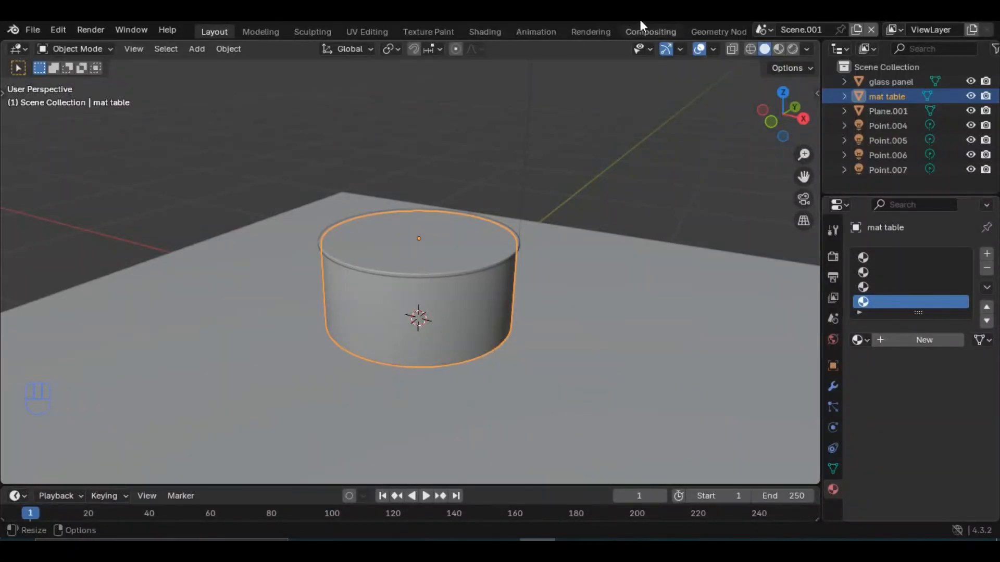
- Switch to the Compositing workspace and create a new material in the fourth slot of the mat table
{"action": "left_click", "coordinate": [648, 31]}
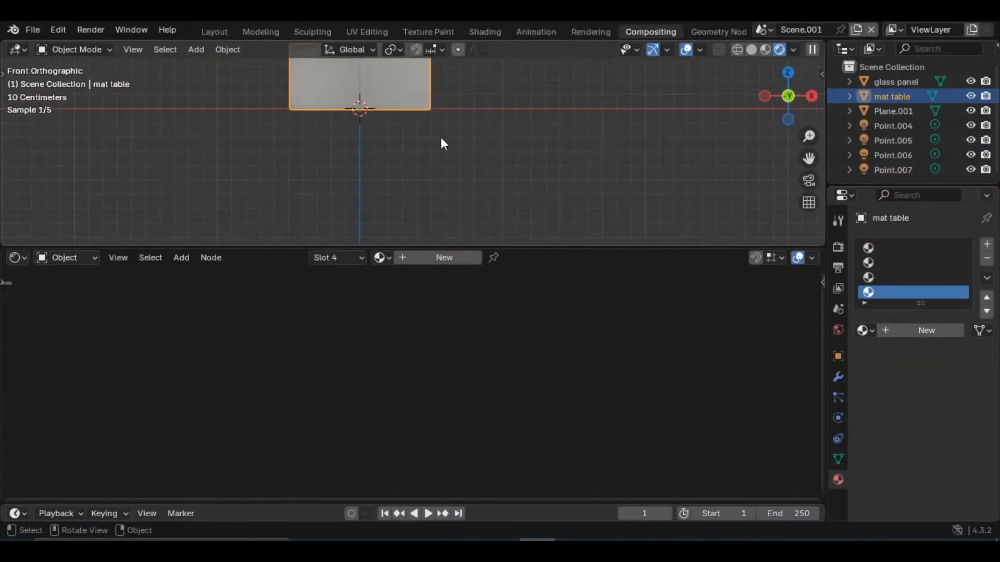
{"action": "middle_click_drag", "start_coordinate": [442, 143], "coordinate": [623, 89]}
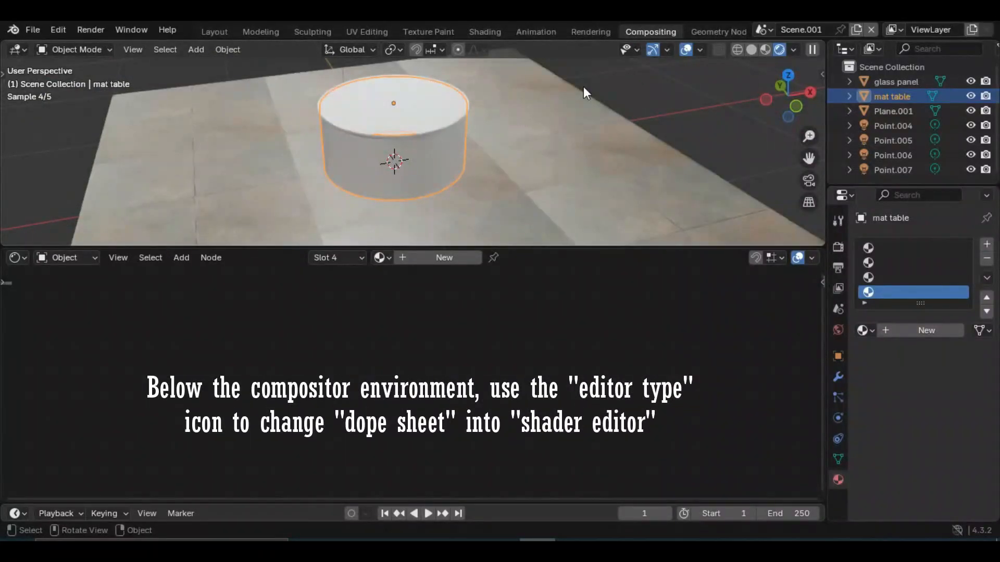
{"action": "left_click", "coordinate": [640, 98]}
{"action": "middle_click_drag", "start_coordinate": [439, 136], "coordinate": [401, 145]}
{"action": "left_click", "coordinate": [386, 117]}
{"action": "left_click", "coordinate": [376, 149]}
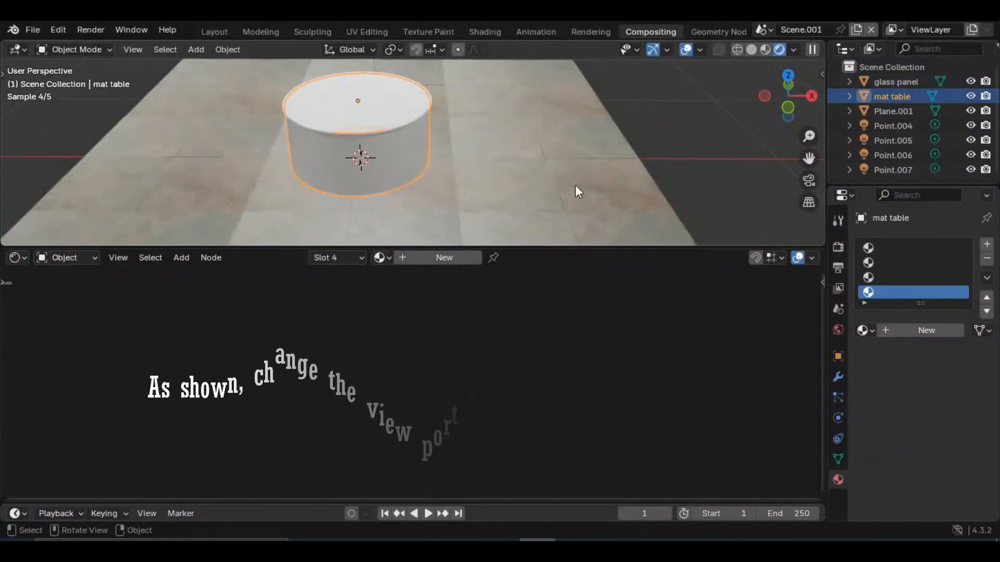
{"action": "left_click", "coordinate": [900, 331]}
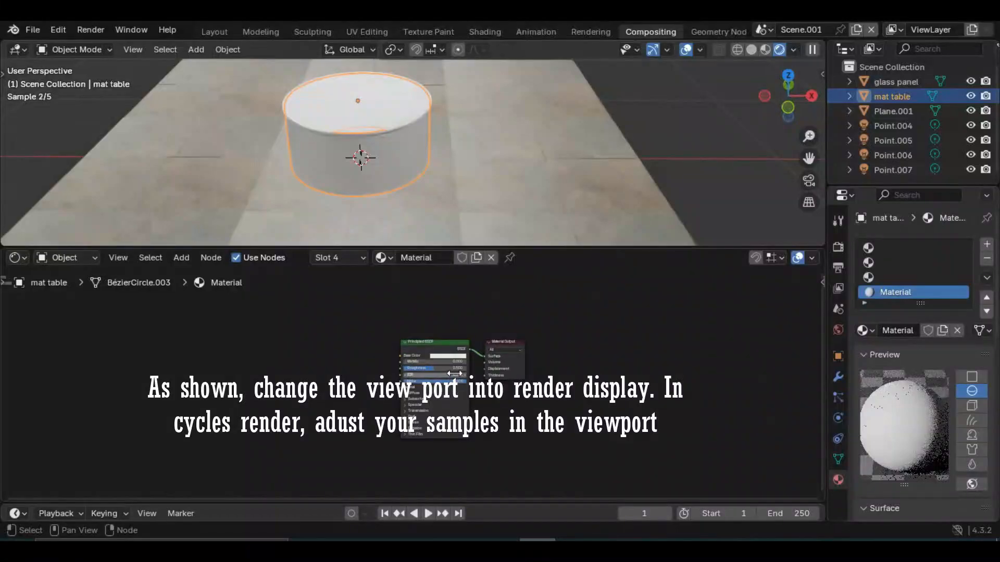
- Add a Texture Coordinate node well ahead of the Principled BSDF in the mat table's material
{"action": "key", "text": "Home"}
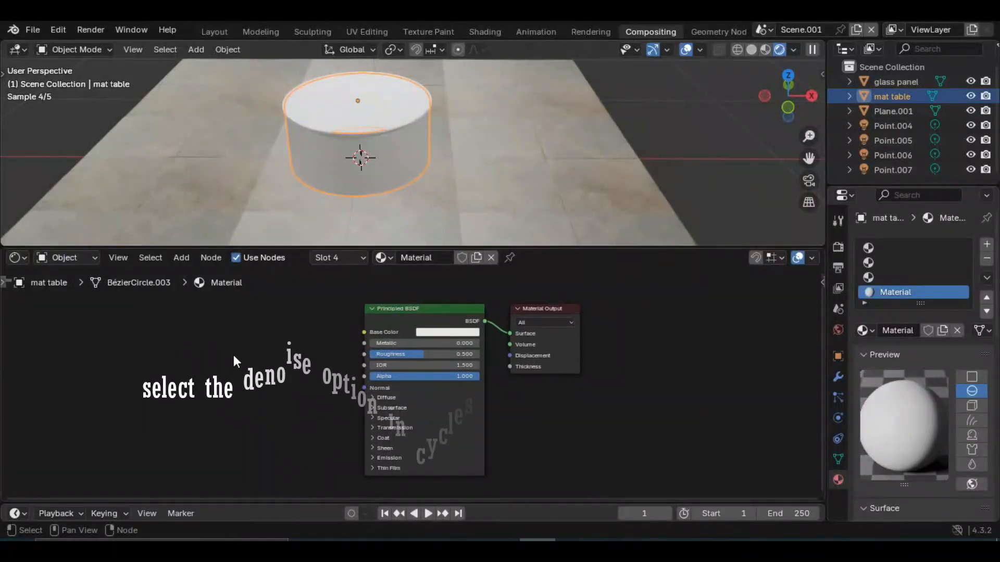
{"action": "key", "text": "shift+a"}
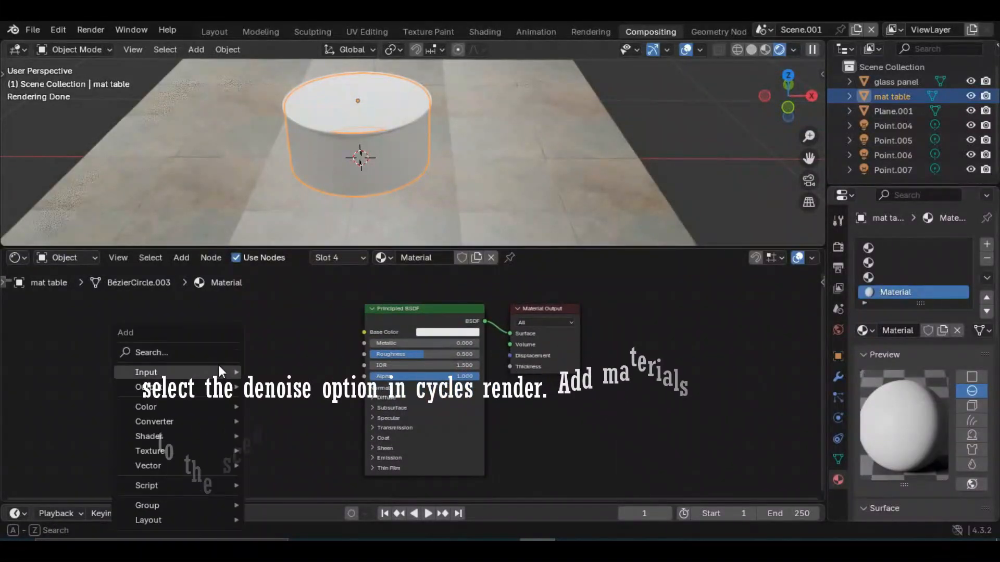
{"action": "left_click", "coordinate": [186, 352]}
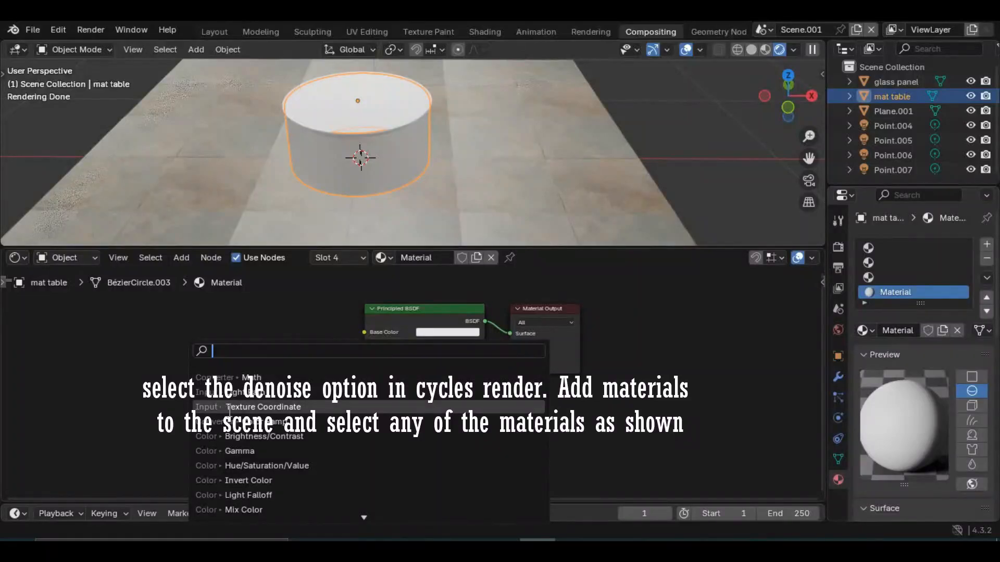
{"action": "left_click", "coordinate": [263, 407]}
{"action": "left_click", "coordinate": [23, 322]}
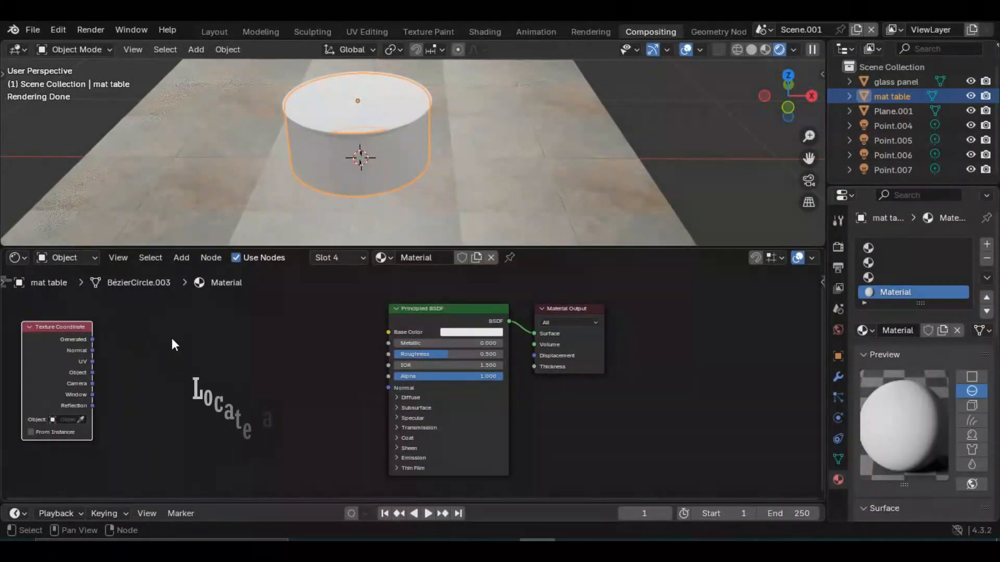
{"action": "key", "text": "shift+a"}
{"action": "left_click", "coordinate": [149, 336]}
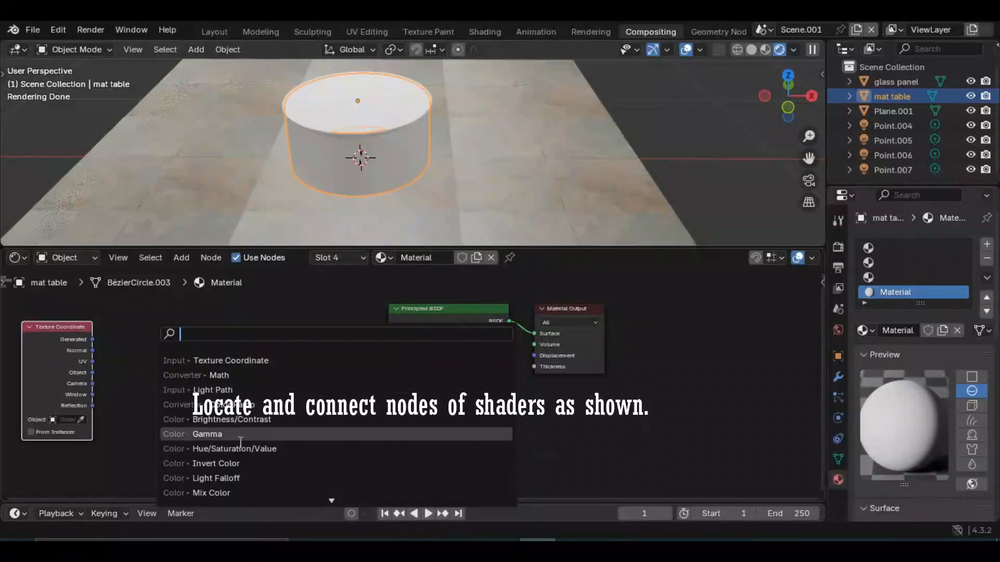
{"action": "left_click", "coordinate": [144, 319]}
{"action": "key", "text": "shift+a"}
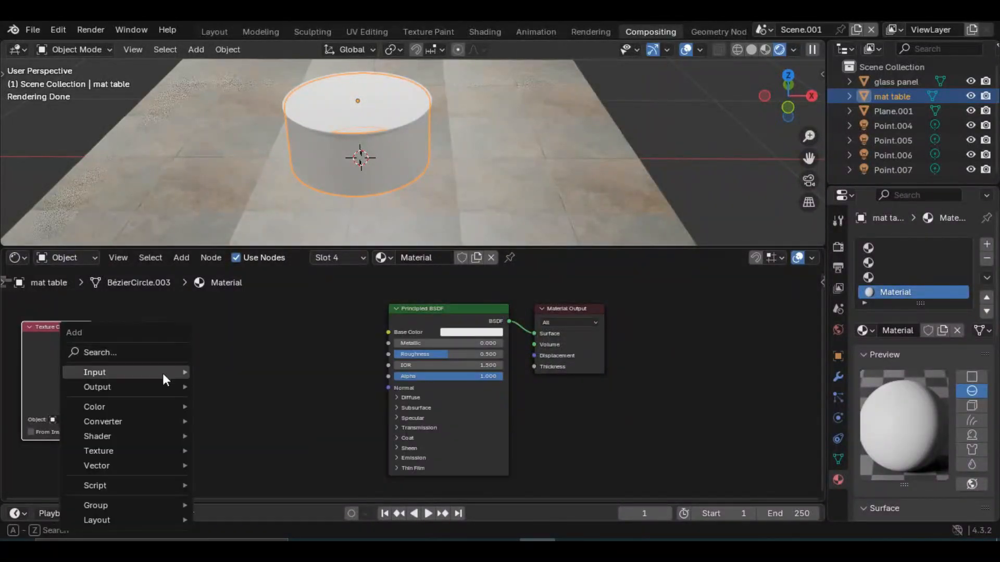
{"action": "left_click", "coordinate": [161, 352]}
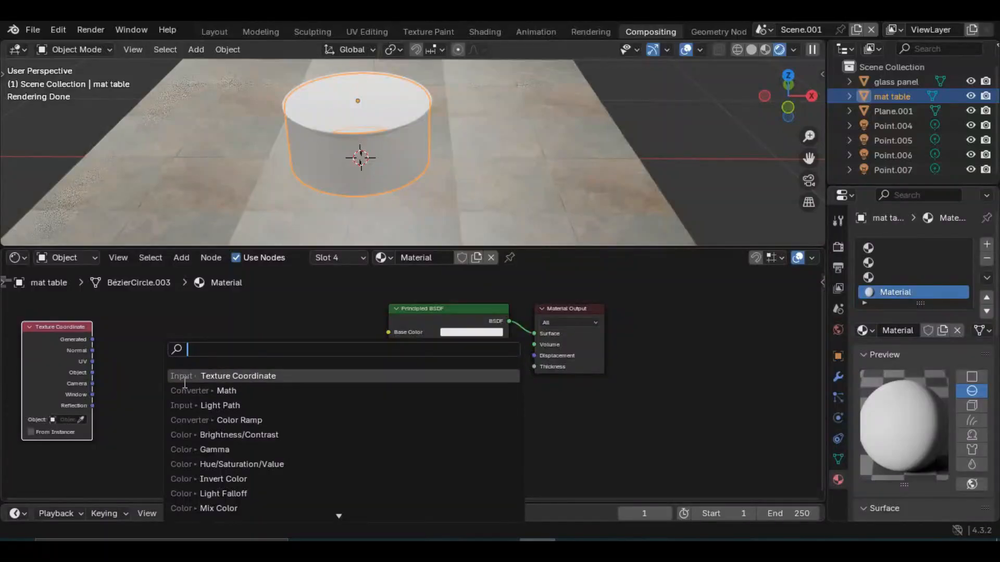
{"action": "key", "text": "Escape"}
- Add a Mapping node next to the Texture Coordinate node
{"action": "key", "text": "shift+a"}
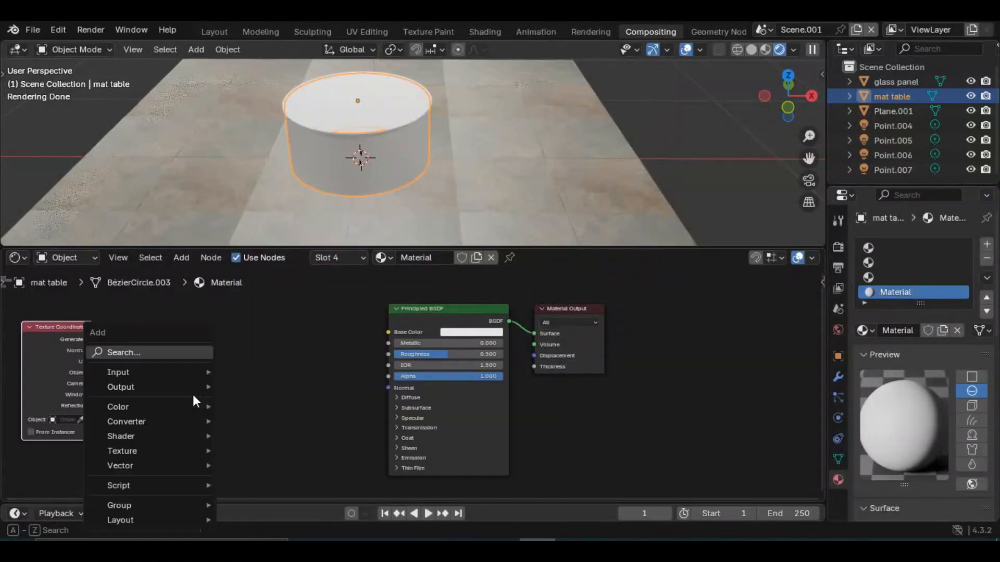
{"action": "mouse_move", "coordinate": [185, 469]}
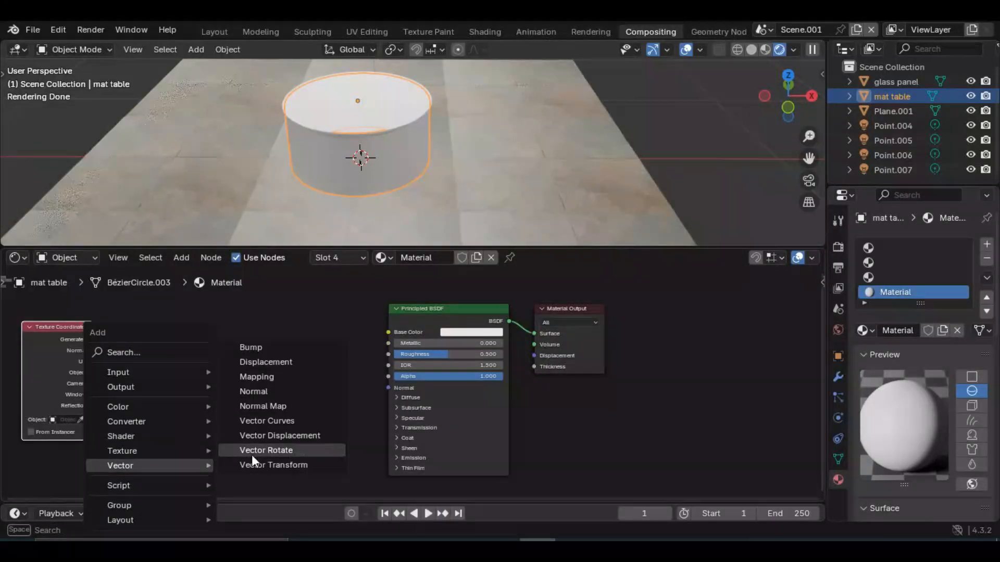
{"action": "left_click", "coordinate": [270, 402]}
{"action": "left_click", "coordinate": [147, 312]}
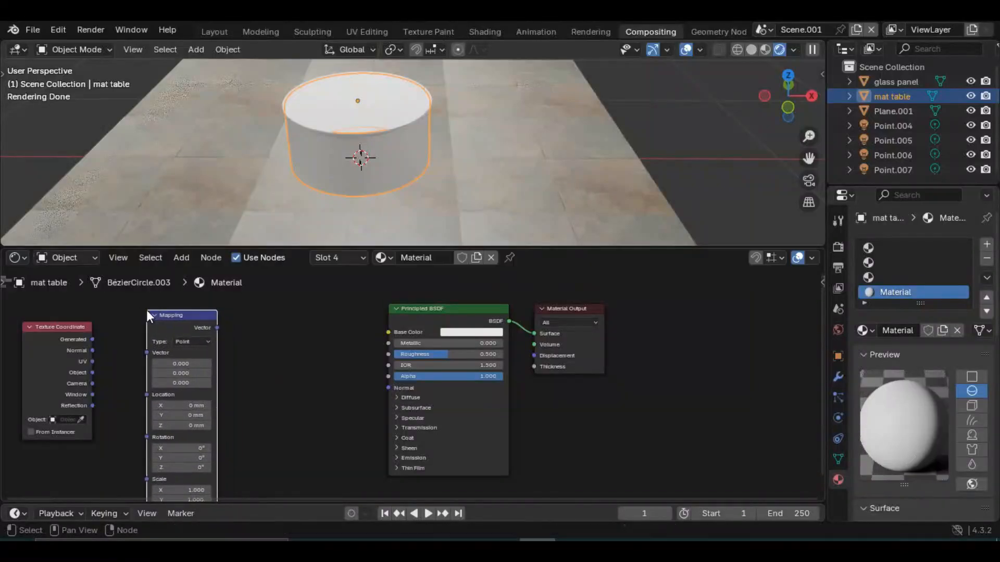
- Add a Mix Color node between the Mapping node and the Principled BSDF
{"action": "key", "text": "shift+a"}
{"action": "mouse_move", "coordinate": [281, 386]}
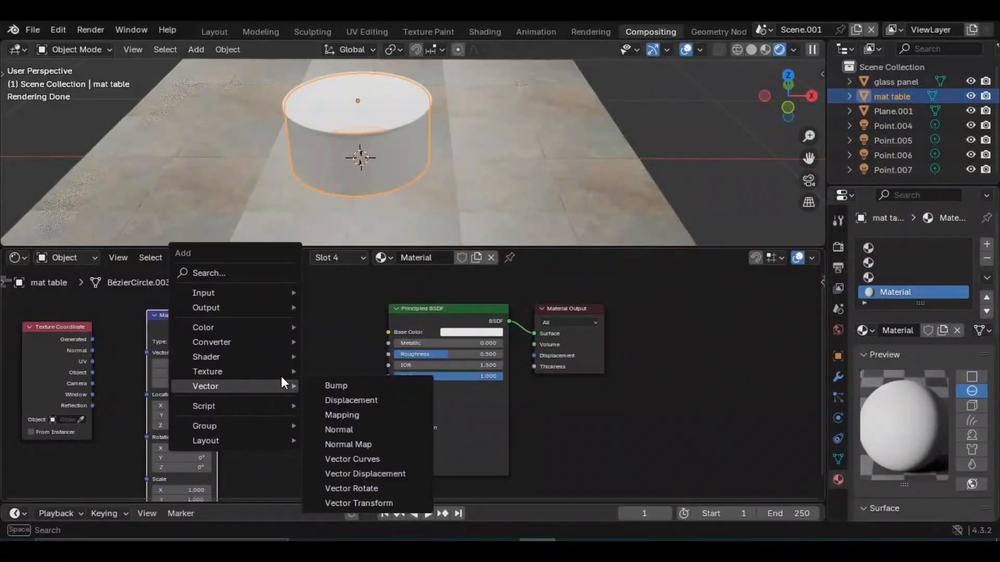
{"action": "left_click", "coordinate": [245, 272]}
{"action": "left_click", "coordinate": [307, 428]}
{"action": "left_click", "coordinate": [266, 309]}
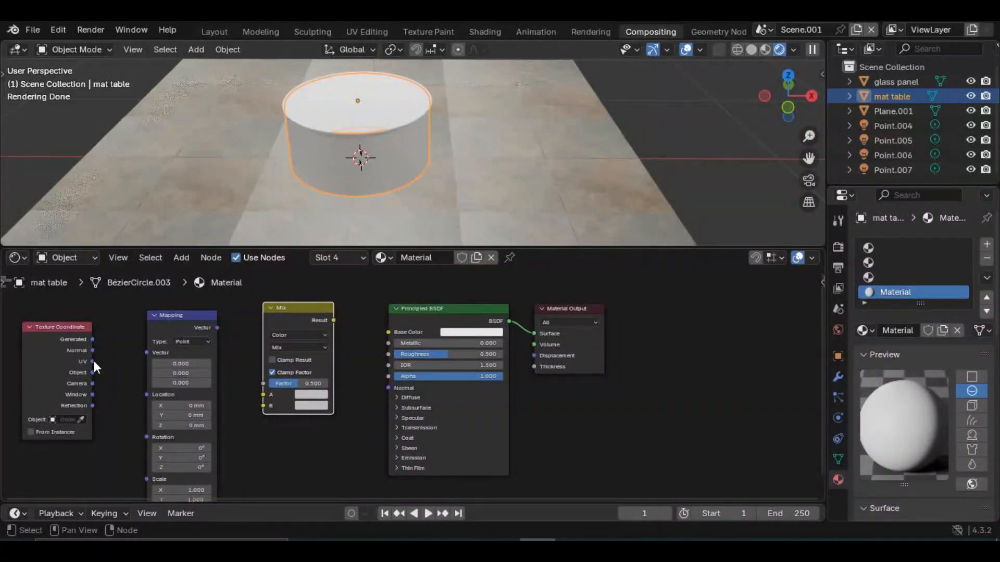
- Connect the Texture Coordinate's UV output to the Mapping node's Vector input
{"action": "left_click_drag", "start_coordinate": [93, 361], "coordinate": [129, 385]}
{"action": "left_click_drag", "start_coordinate": [155, 352], "coordinate": [154, 352]}
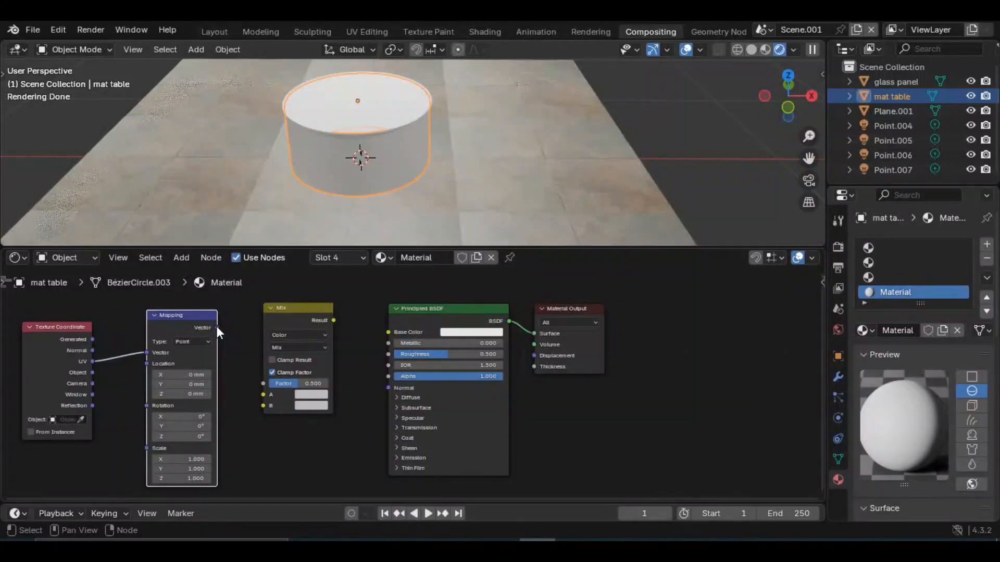
{"action": "left_click_drag", "start_coordinate": [217, 327], "coordinate": [233, 351]}
{"action": "left_click", "coordinate": [311, 315]}
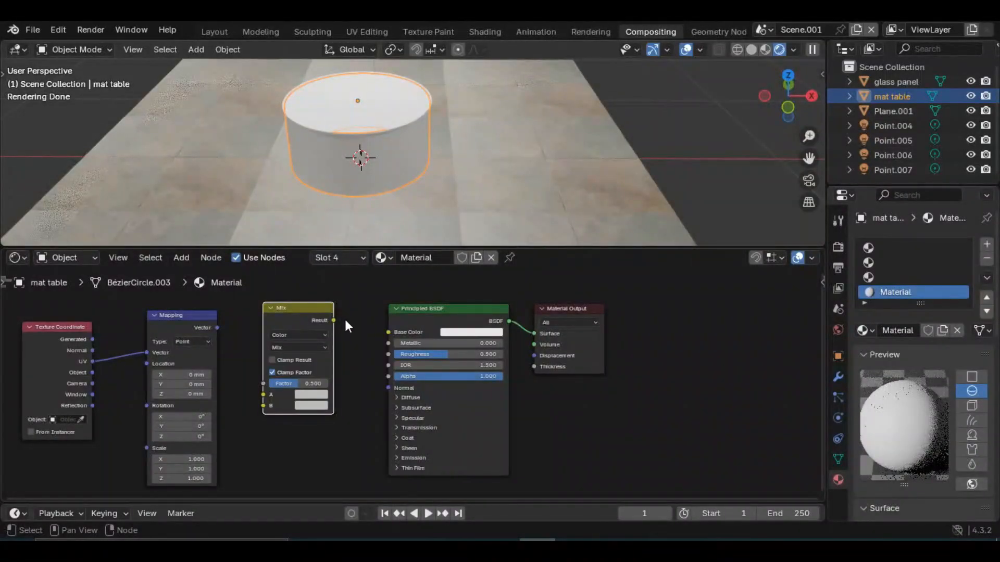
- Shift the Mix node closer to the Principled BSDF and add an Image Texture node beside the Mapping node
{"action": "left_click_drag", "start_coordinate": [288, 309], "coordinate": [325, 311]}
{"action": "left_click", "coordinate": [259, 324]}
{"action": "key", "text": "shift+a"}
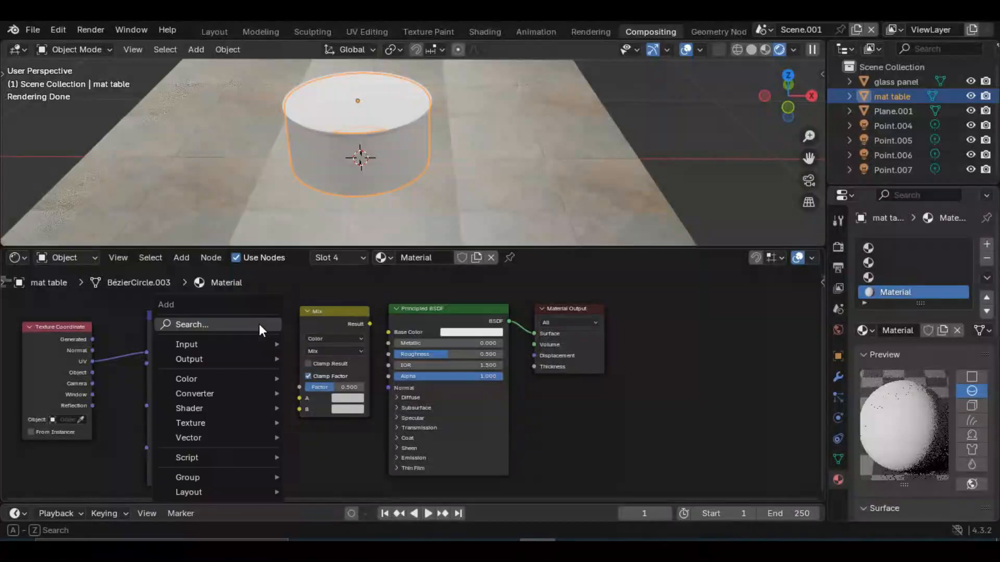
{"action": "left_click", "coordinate": [257, 324]}
{"action": "type", "text": "im"}
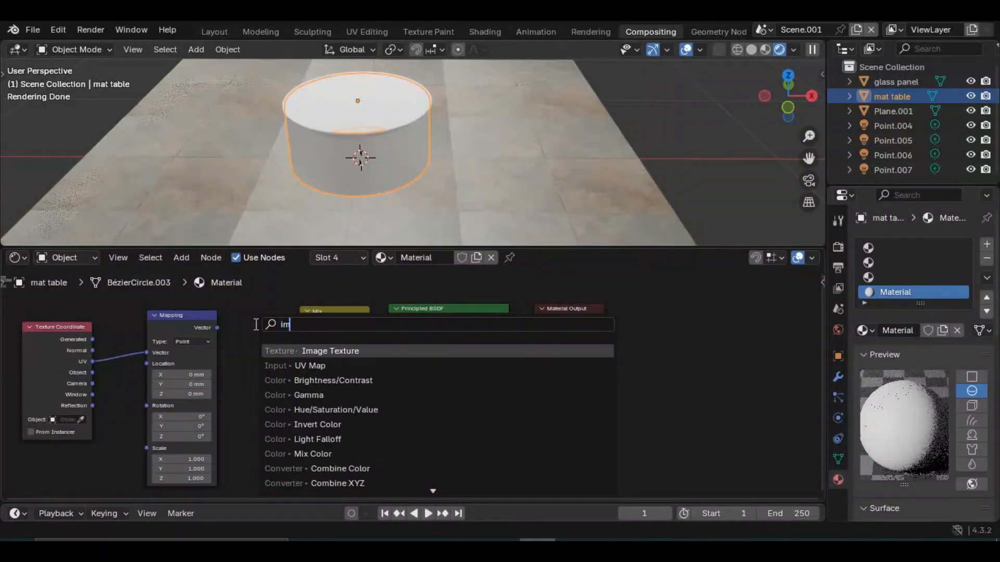
{"action": "left_click", "coordinate": [282, 345]}
{"action": "left_click", "coordinate": [225, 329]}
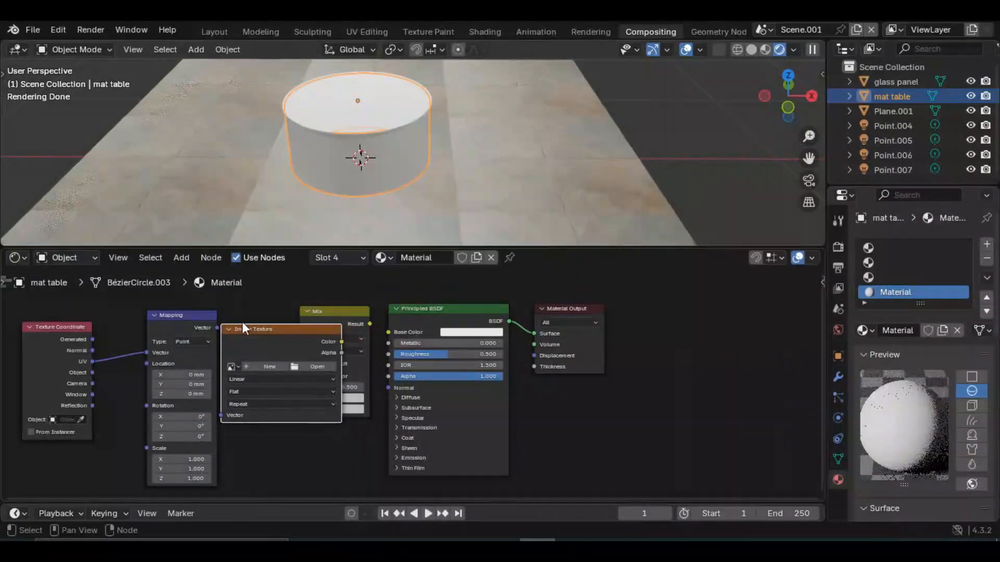
- Move the Mix, Principled BSDF and Material Output nodes together away from the Image Texture node to clear the overlap
{"action": "left_click_drag", "start_coordinate": [326, 285], "coordinate": [618, 438]}
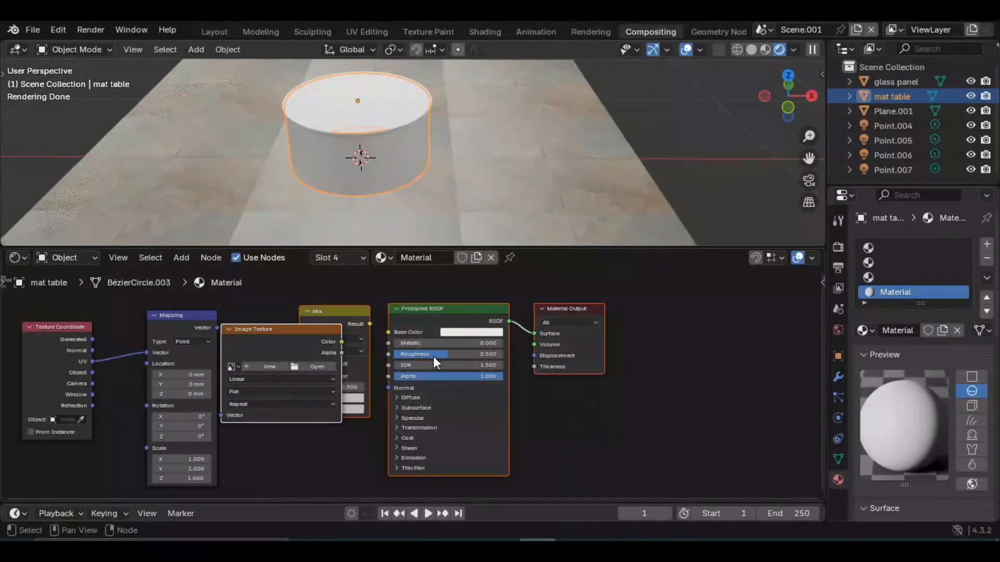
{"action": "left_click", "coordinate": [284, 342], "text": "shift"}
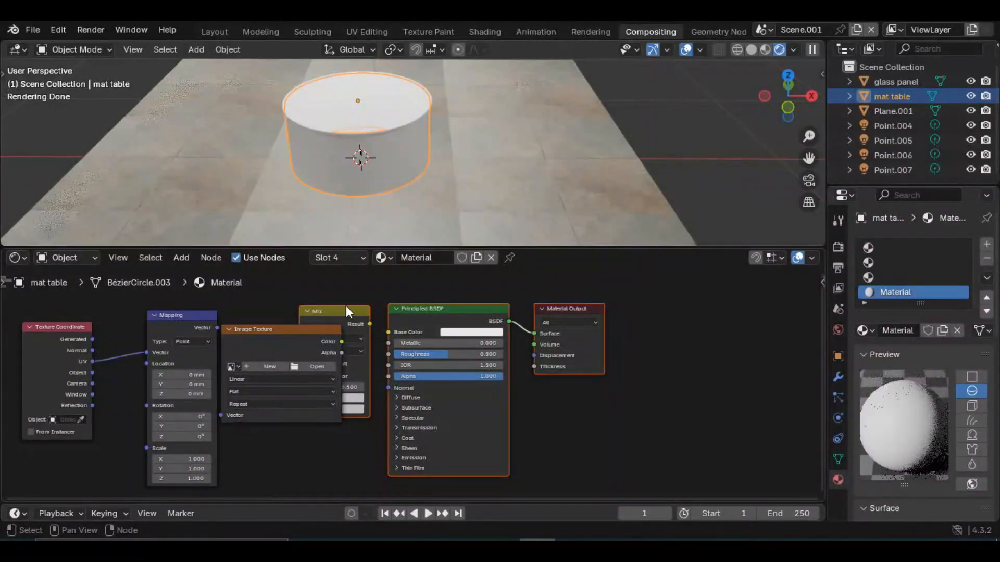
{"action": "left_click_drag", "start_coordinate": [423, 311], "coordinate": [514, 314]}
{"action": "left_click", "coordinate": [282, 335]}
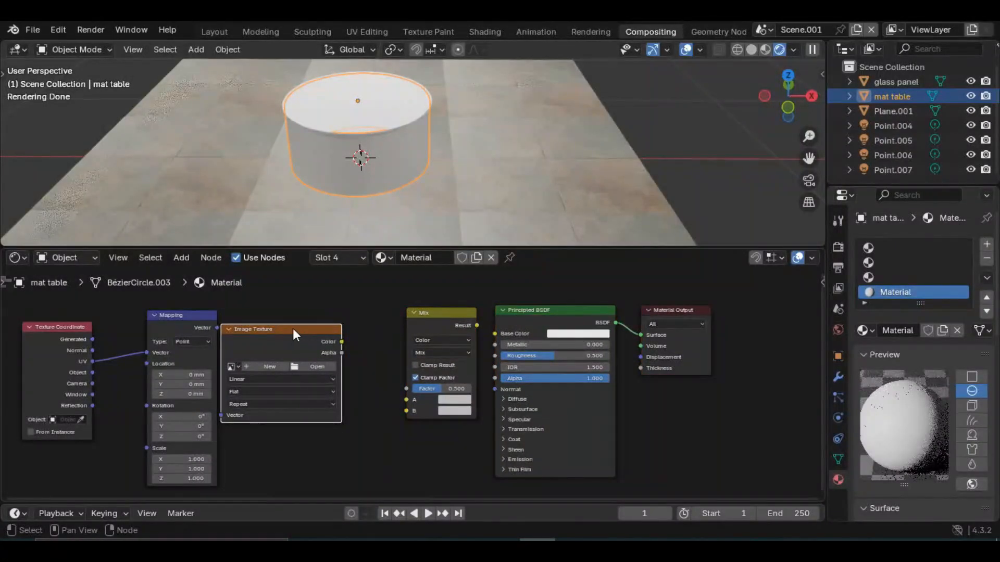
- Reposition the Image Texture node and link Mapping's Vector to its Vector, its Color to Mix A, and Mix Result to Base Color
{"action": "left_click_drag", "start_coordinate": [272, 330], "coordinate": [307, 327]}
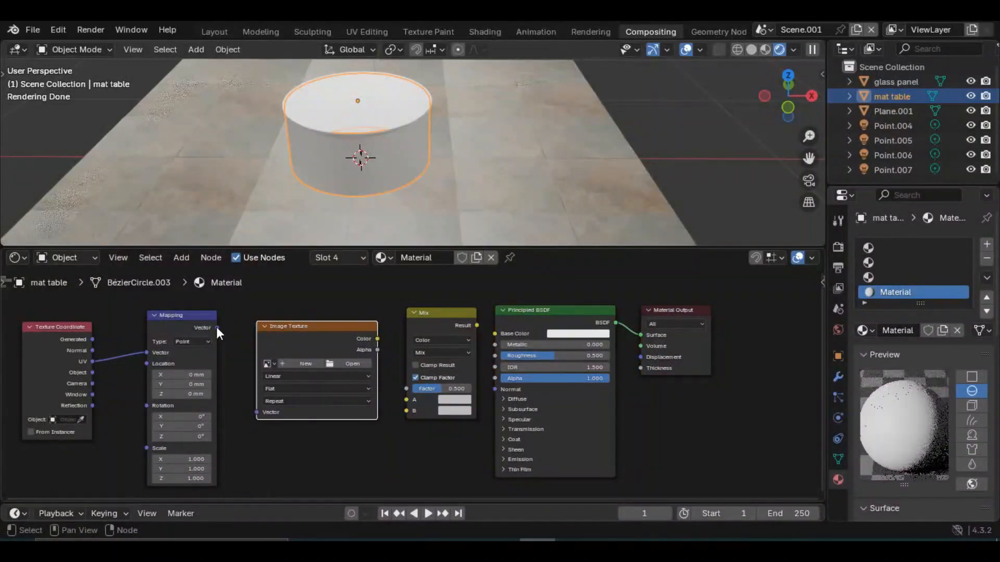
{"action": "left_click_drag", "start_coordinate": [217, 327], "coordinate": [259, 413]}
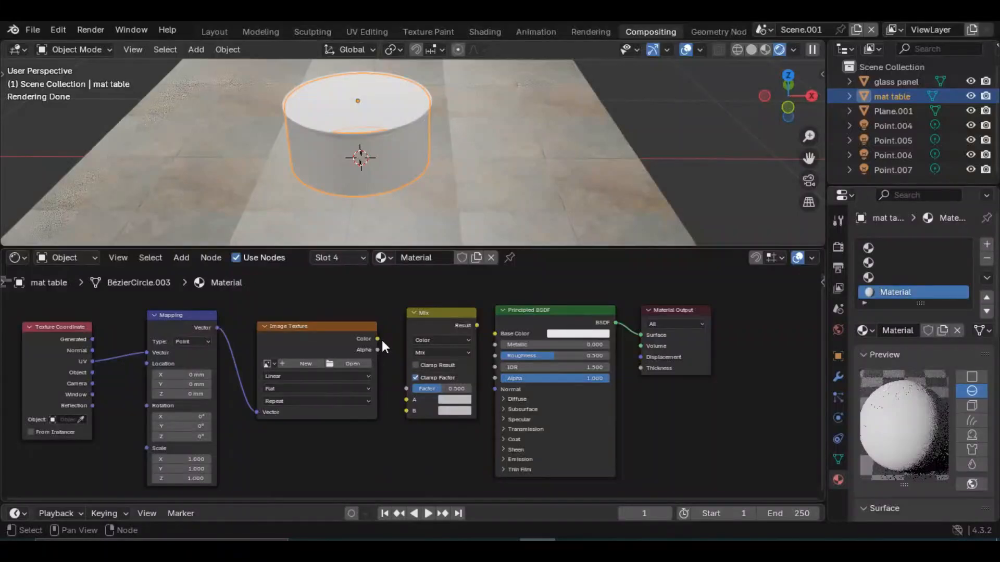
{"action": "left_click_drag", "start_coordinate": [378, 339], "coordinate": [406, 400]}
{"action": "left_click_drag", "start_coordinate": [476, 325], "coordinate": [495, 338]}
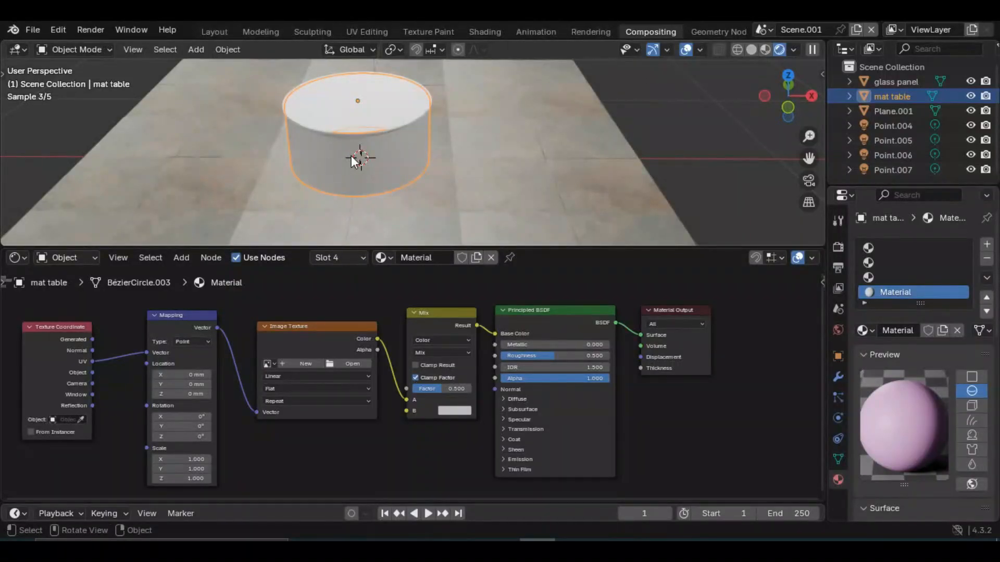
- Put the mat table in Edit Mode and load wood_0026_ao_4k.jpg from the textures folder into the Image Texture node
{"action": "key", "text": "Tab"}
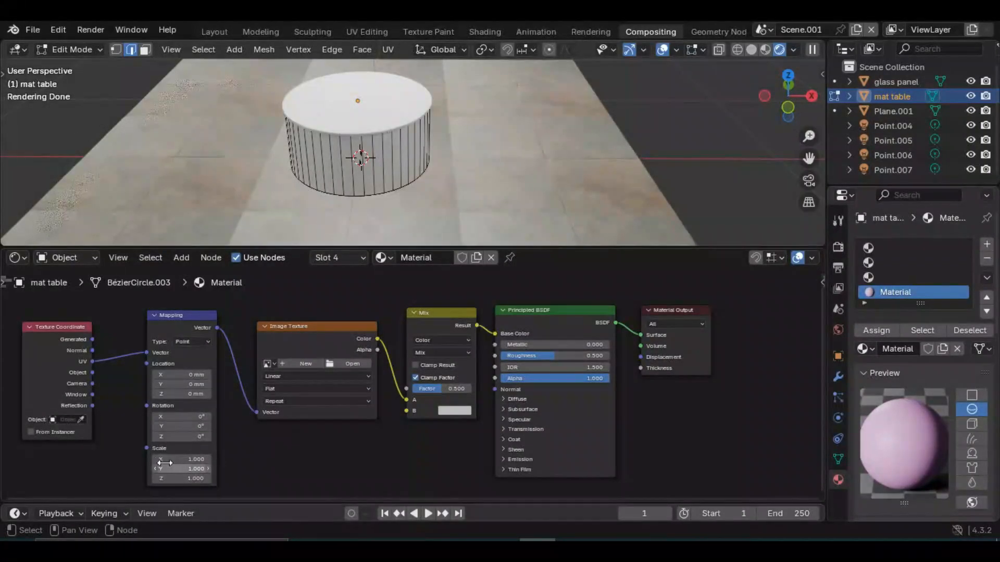
{"action": "left_click", "coordinate": [350, 361]}
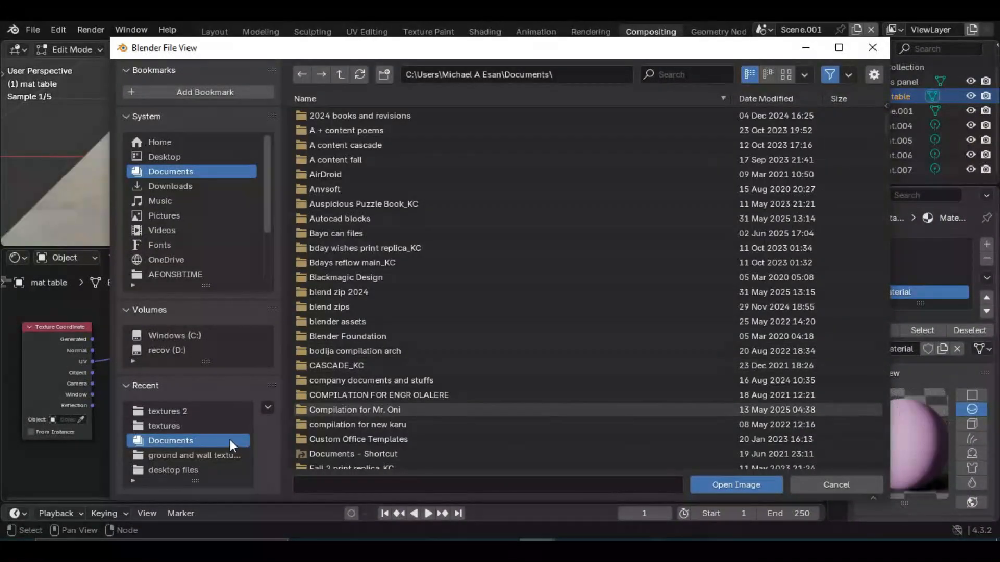
{"action": "left_click", "coordinate": [185, 426]}
{"action": "scroll", "coordinate": [325, 391], "scroll_direction": "down", "scroll_amount": 15}
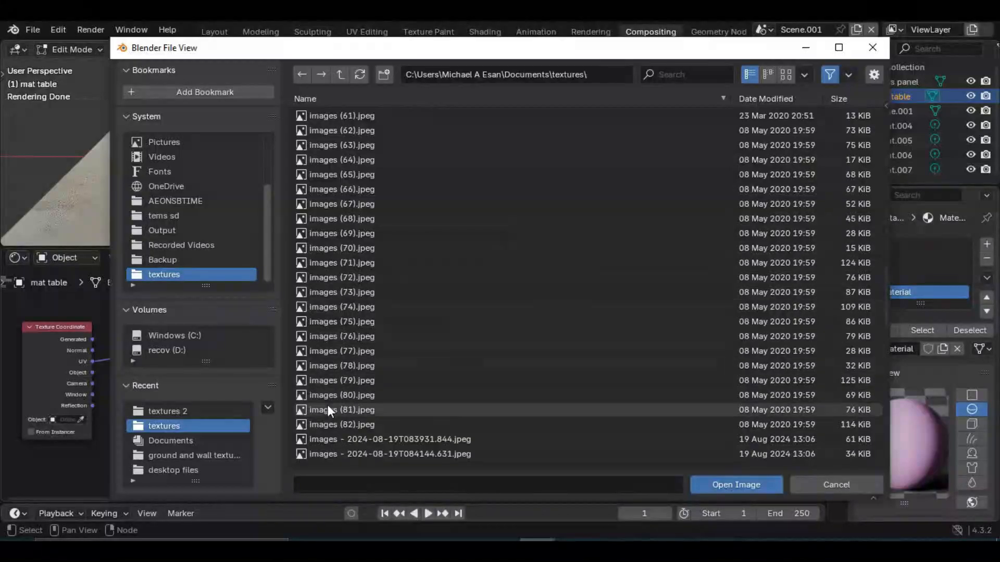
{"action": "scroll", "coordinate": [328, 406], "scroll_direction": "down", "scroll_amount": 20}
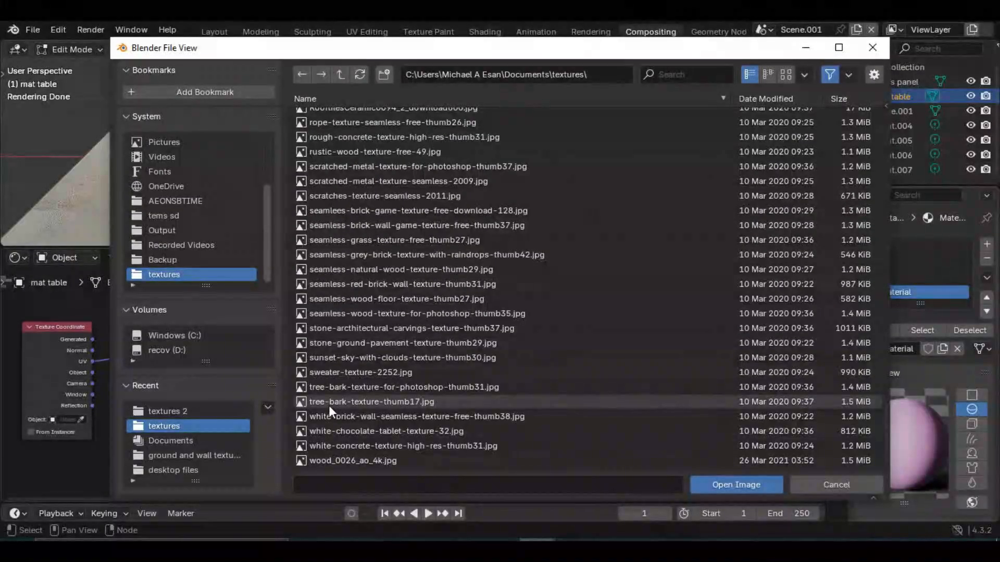
{"action": "left_click", "coordinate": [360, 461]}
{"action": "double_click", "coordinate": [360, 460]}
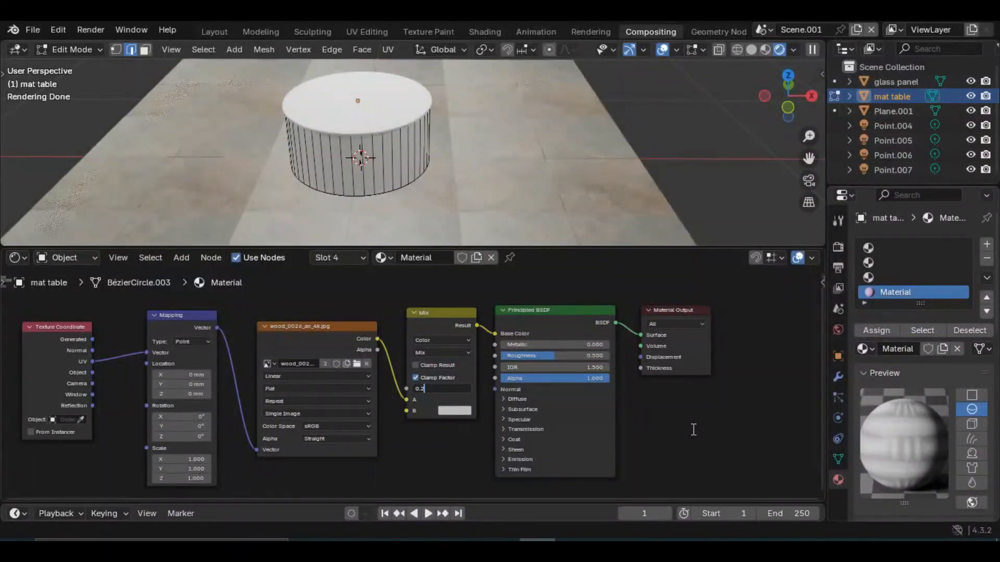
- Set the Mix node's factor to 0.2 and the image texture's interpolation to Closest
{"action": "key", "text": "Return"}
{"action": "left_click", "coordinate": [312, 376]}
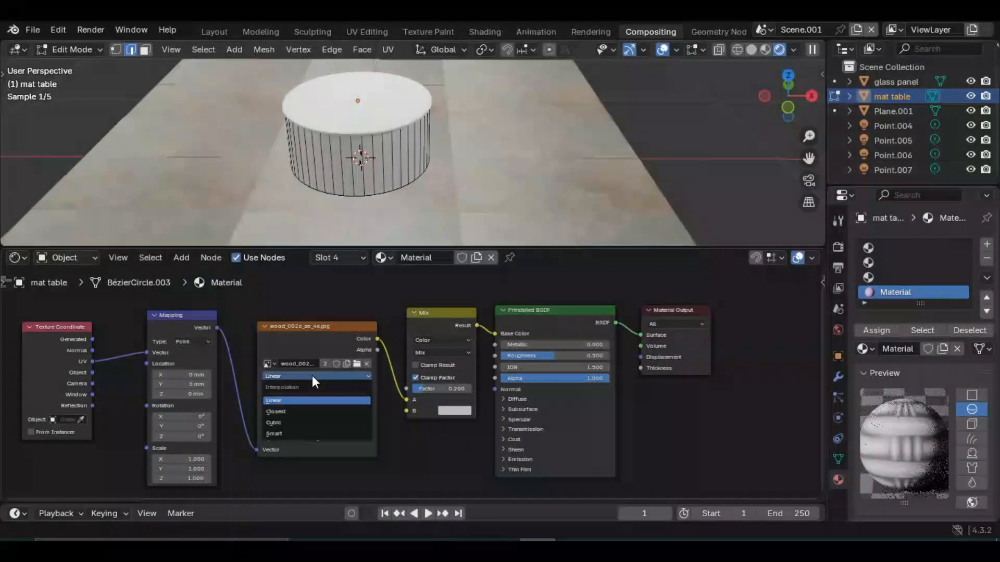
{"action": "left_click", "coordinate": [305, 412]}
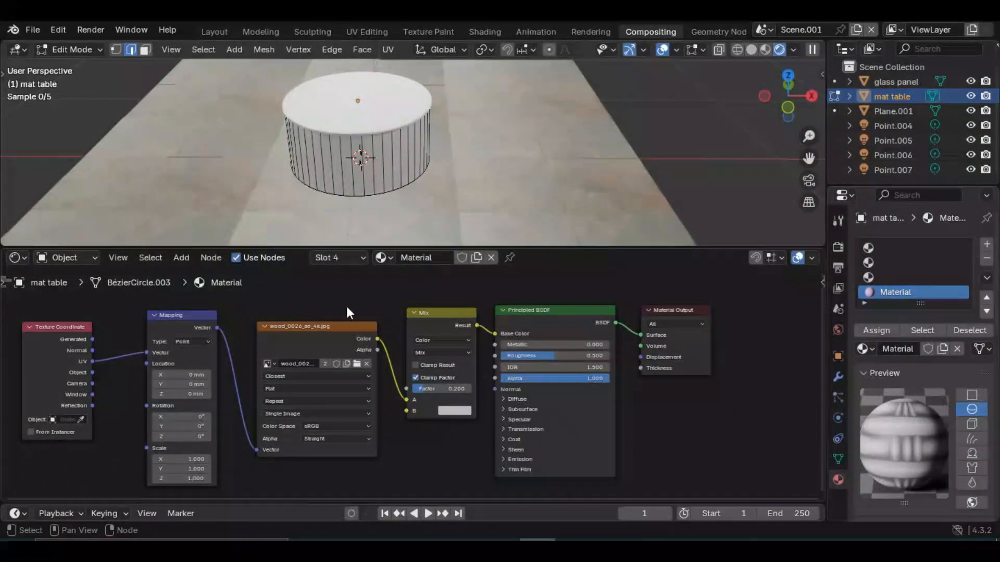
- Set the Mapping node's scale to 5 on X, Y and Z
{"action": "left_click", "coordinate": [190, 461]}
{"action": "type", "text": "3"}
{"action": "key", "text": "Tab"}
{"action": "type", "text": "3"}
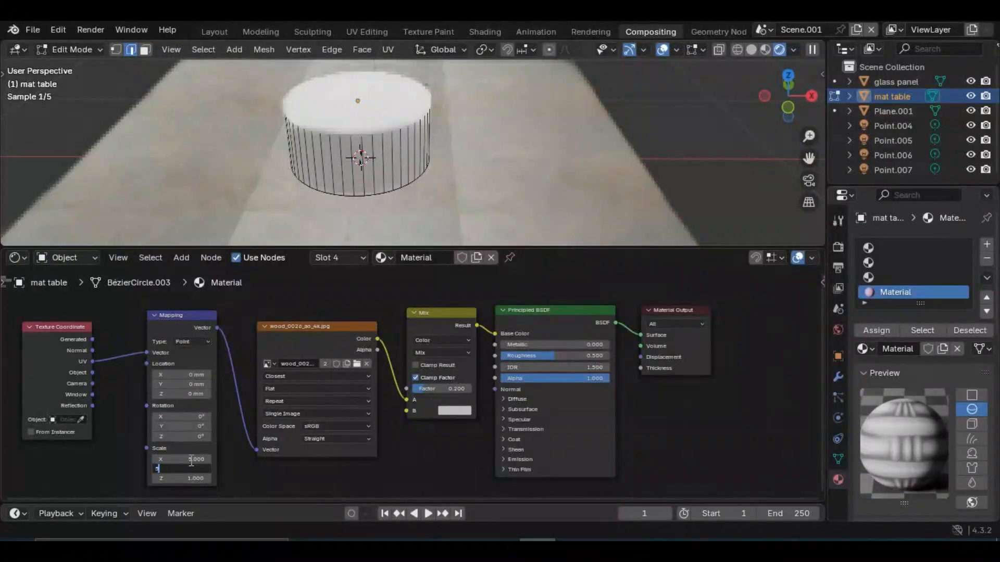
{"action": "key", "text": "Tab"}
{"action": "type", "text": "5"}
{"action": "key", "text": "Return"}
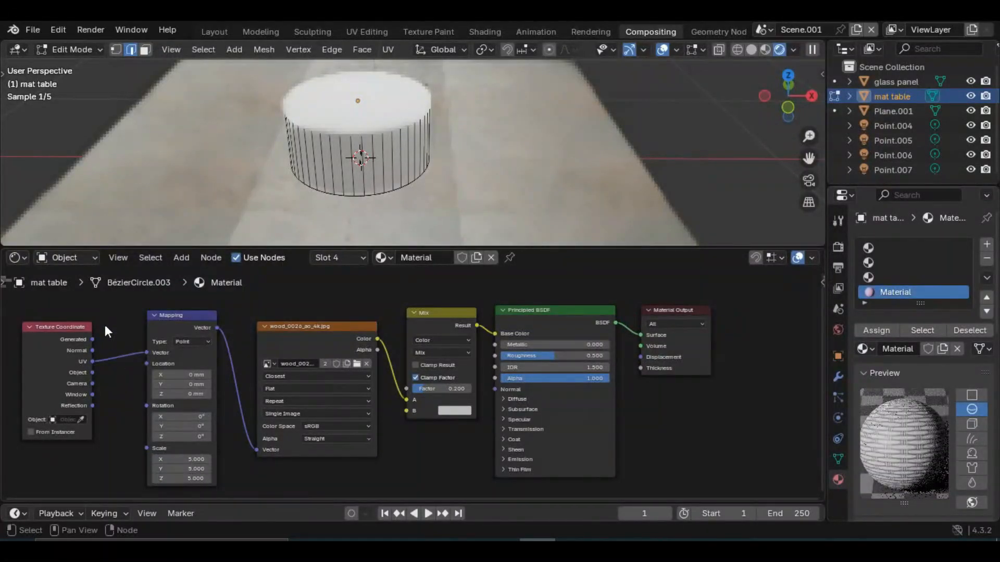
- Give the Mix node's B input an orange-brown color and move the Principled BSDF and Material Output nodes away from the Mix node
{"action": "left_click", "coordinate": [460, 410]}
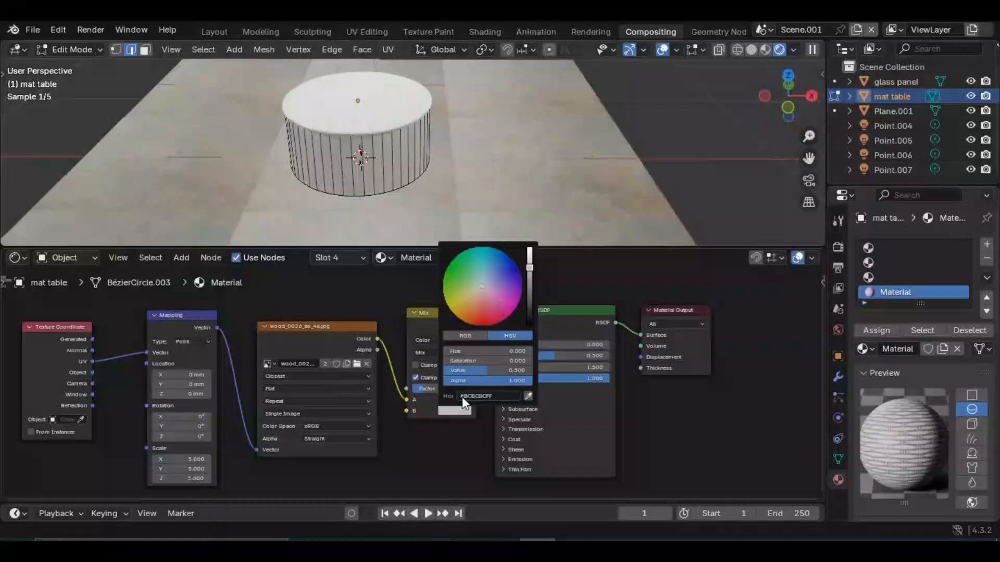
{"action": "left_click", "coordinate": [473, 306]}
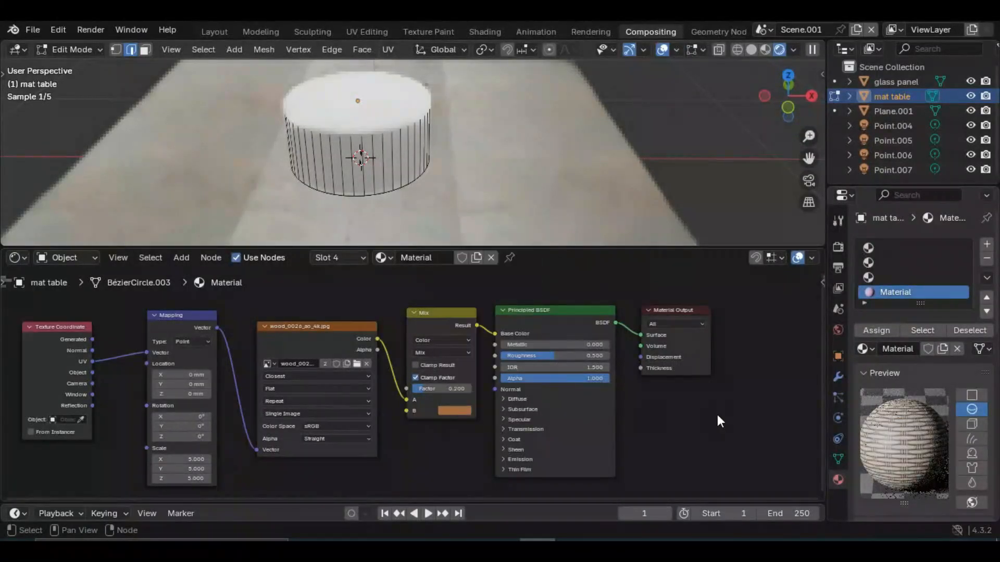
{"action": "left_click_drag", "start_coordinate": [448, 316], "coordinate": [437, 314]}
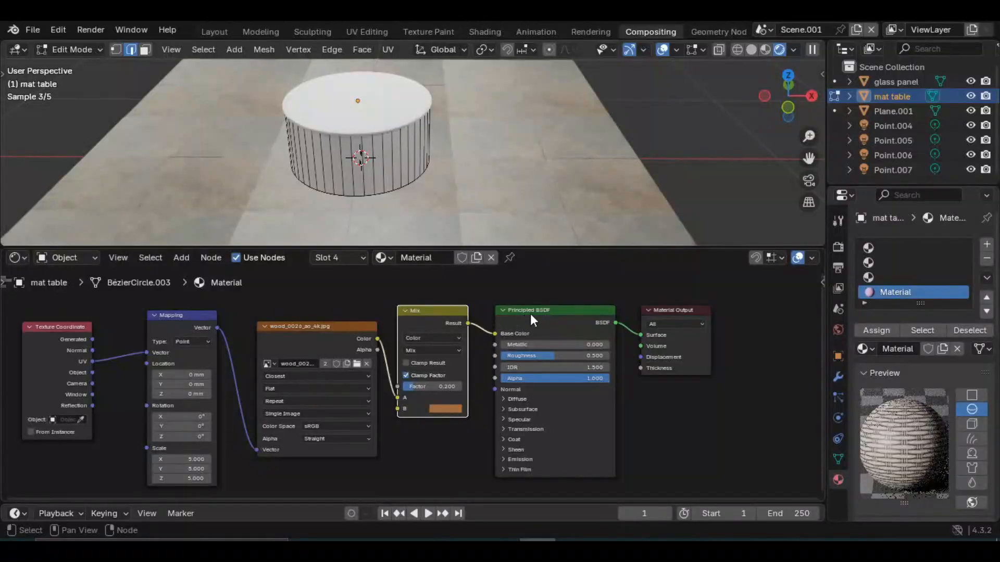
{"action": "left_click_drag", "start_coordinate": [530, 313], "coordinate": [532, 312]}
{"action": "left_click_drag", "start_coordinate": [665, 308], "coordinate": [632, 312]}
{"action": "left_click", "coordinate": [592, 315]}
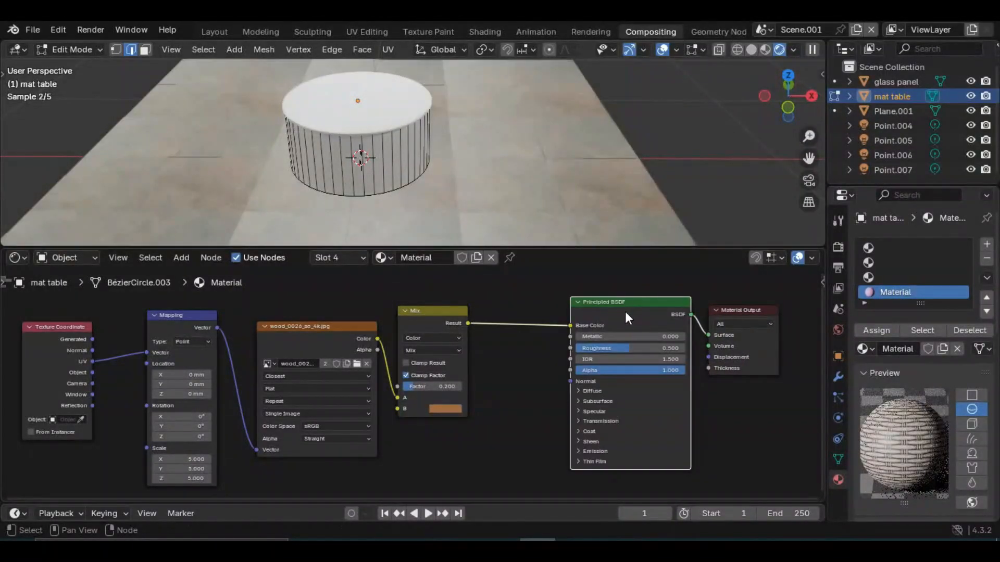
- Insert a Brightness/Contrast node between the Mix and Principled BSDF nodes and set its contrast to 0.2
{"action": "left_click", "coordinate": [514, 371]}
{"action": "key", "text": "shift+a"}
{"action": "left_click", "coordinate": [492, 353]}
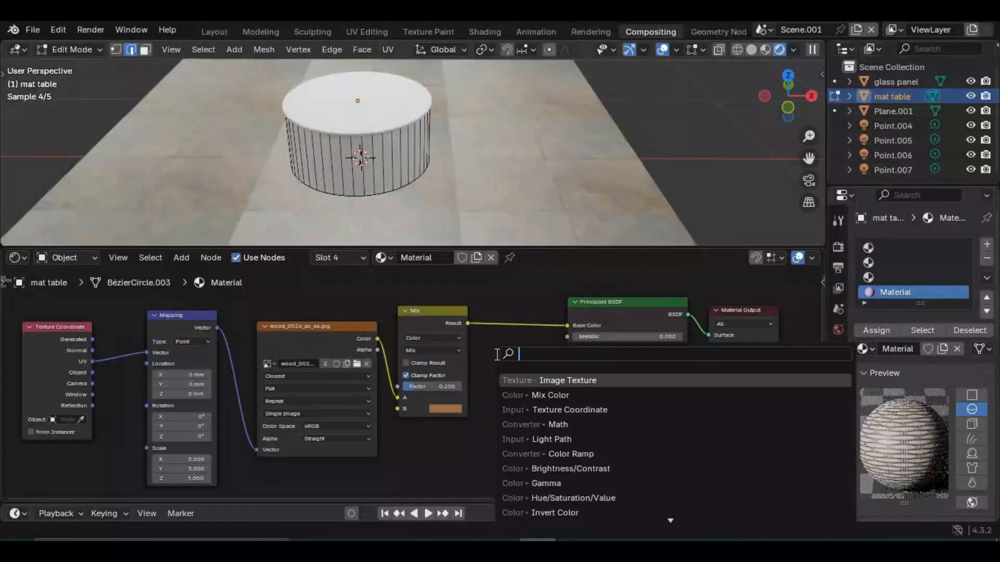
{"action": "left_click", "coordinate": [570, 467]}
{"action": "left_click", "coordinate": [553, 356]}
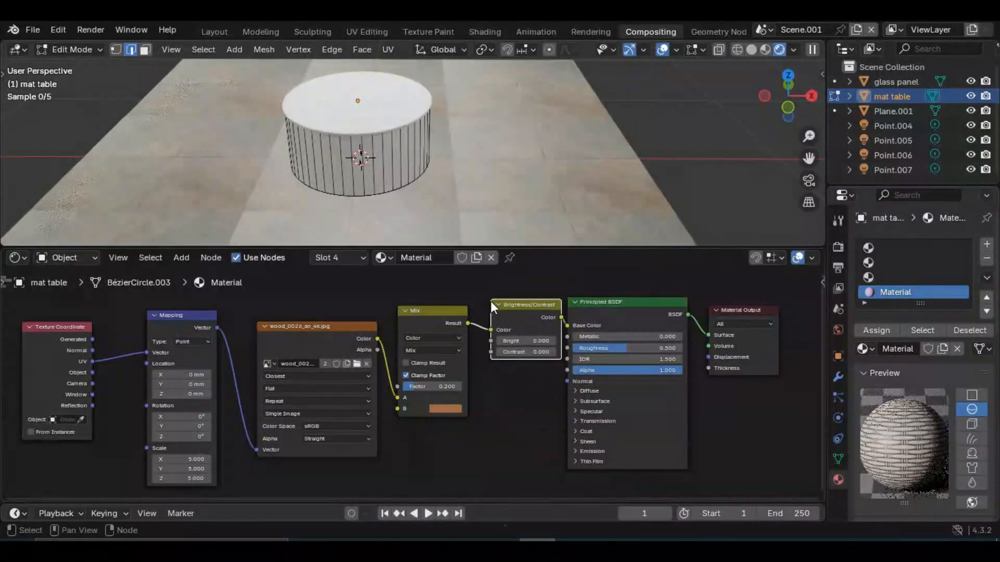
{"action": "left_click", "coordinate": [556, 352]}
{"action": "left_click", "coordinate": [556, 352]}
{"action": "left_click", "coordinate": [556, 352]}
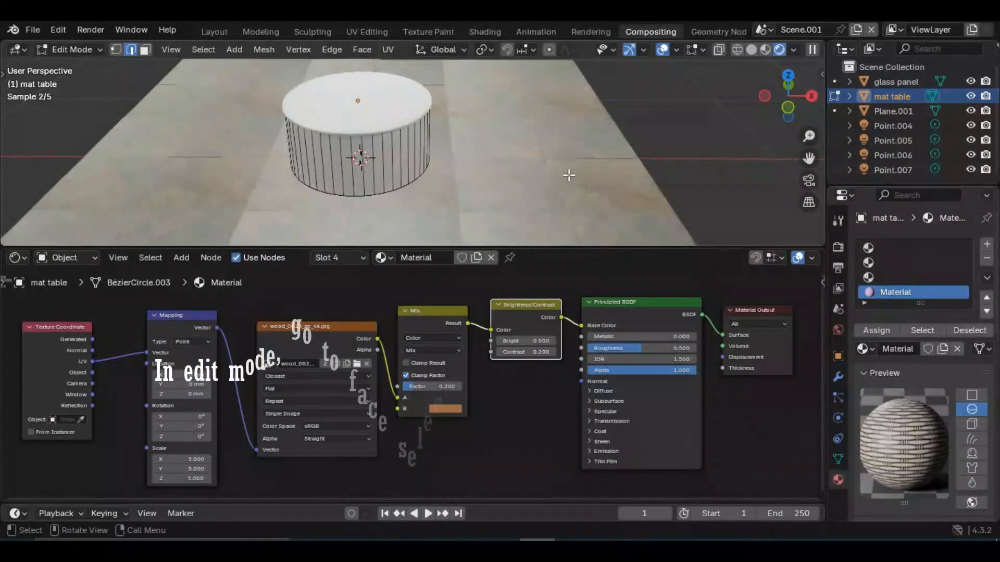
- Assign the material to the entire mat table mesh and UV unwrap its faces with Cube Projection in face select mode
{"action": "key", "text": "a"}
{"action": "left_click", "coordinate": [866, 331]}
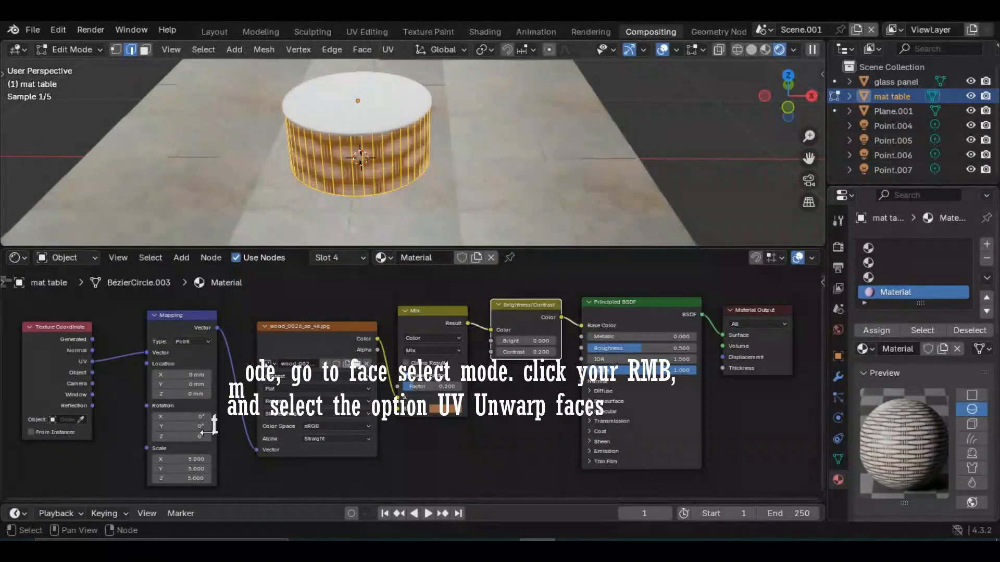
{"action": "right_click", "coordinate": [390, 187]}
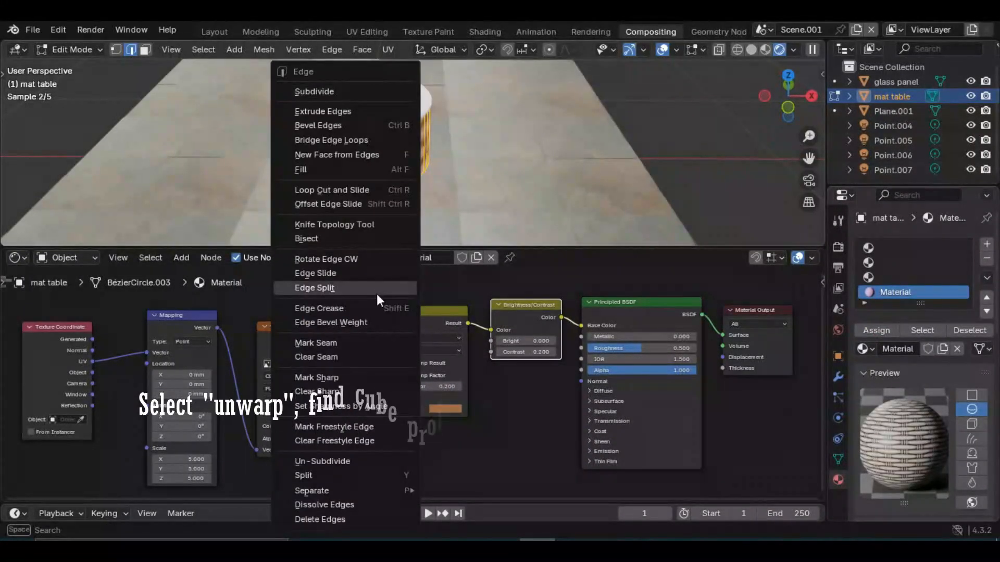
{"action": "left_click", "coordinate": [145, 49]}
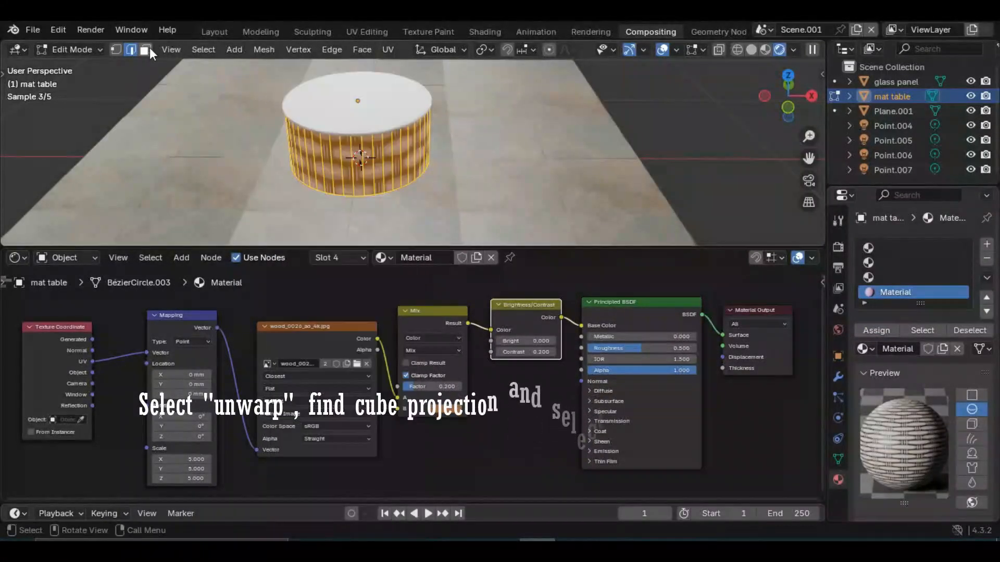
{"action": "right_click", "coordinate": [436, 151]}
{"action": "mouse_move", "coordinate": [437, 247]}
{"action": "mouse_move", "coordinate": [618, 255]}
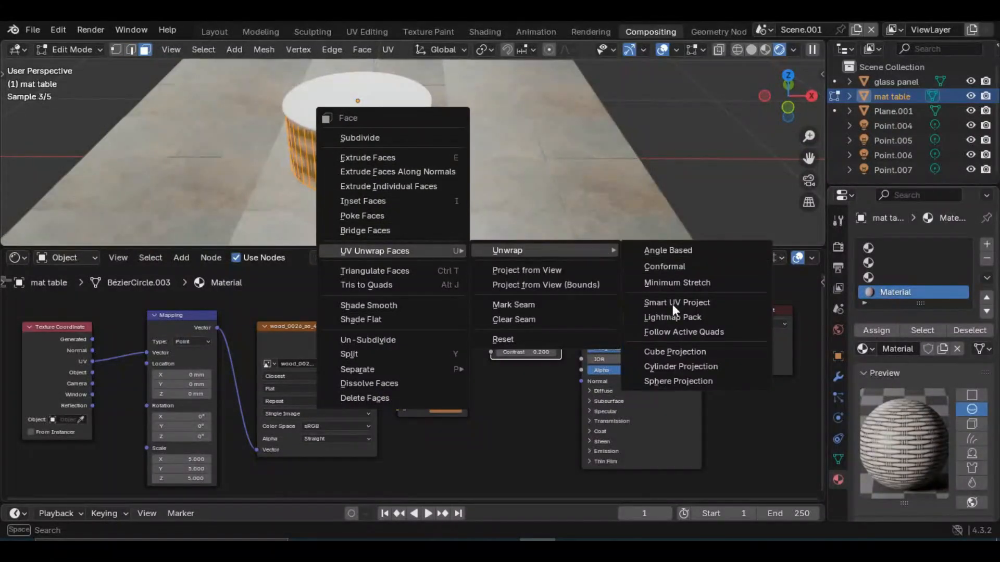
{"action": "left_click", "coordinate": [675, 351]}
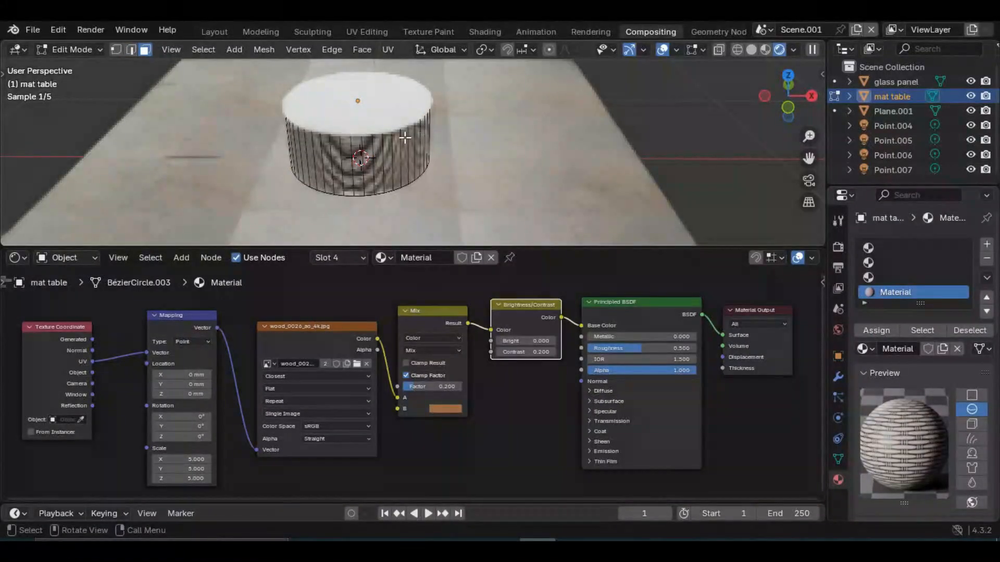
- Hide the viewport overlays and inspect the wood texture on the side of the table base up close
{"action": "scroll", "coordinate": [405, 138], "scroll_direction": "up", "scroll_amount": 3}
{"action": "mouse_move", "coordinate": [373, 104]}
{"action": "middle_mouse_down"}
{"action": "mouse_move", "coordinate": [360, 78]}
{"action": "mouse_move", "coordinate": [360, 173]}
{"action": "middle_mouse_up"}
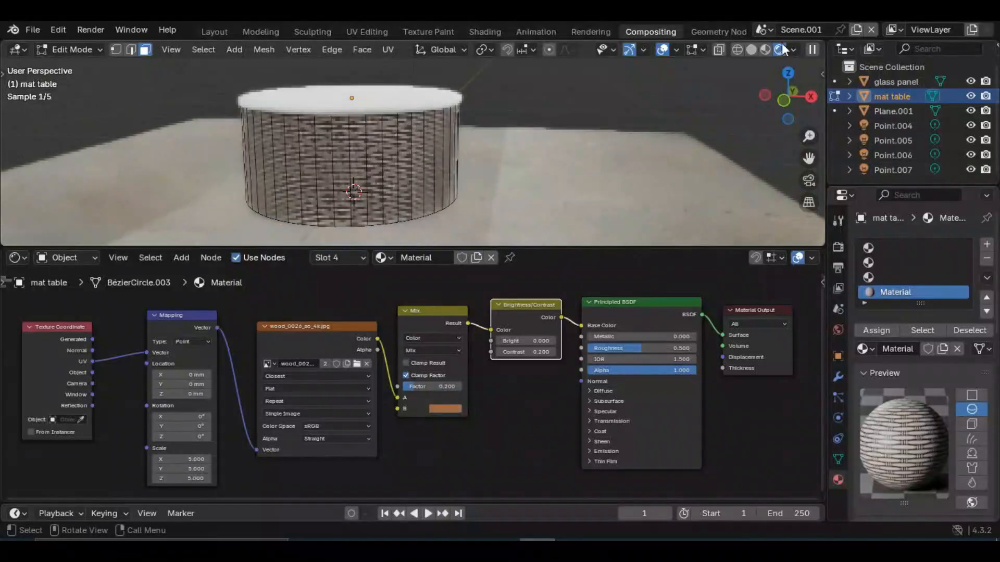
{"action": "left_click", "coordinate": [662, 49]}
{"action": "middle_click_drag", "start_coordinate": [526, 132], "coordinate": [444, 155]}
{"action": "scroll", "coordinate": [351, 163], "scroll_direction": "up", "scroll_amount": 2}
{"action": "middle_click_drag", "start_coordinate": [362, 154], "coordinate": [502, 169], "text": "shift"}
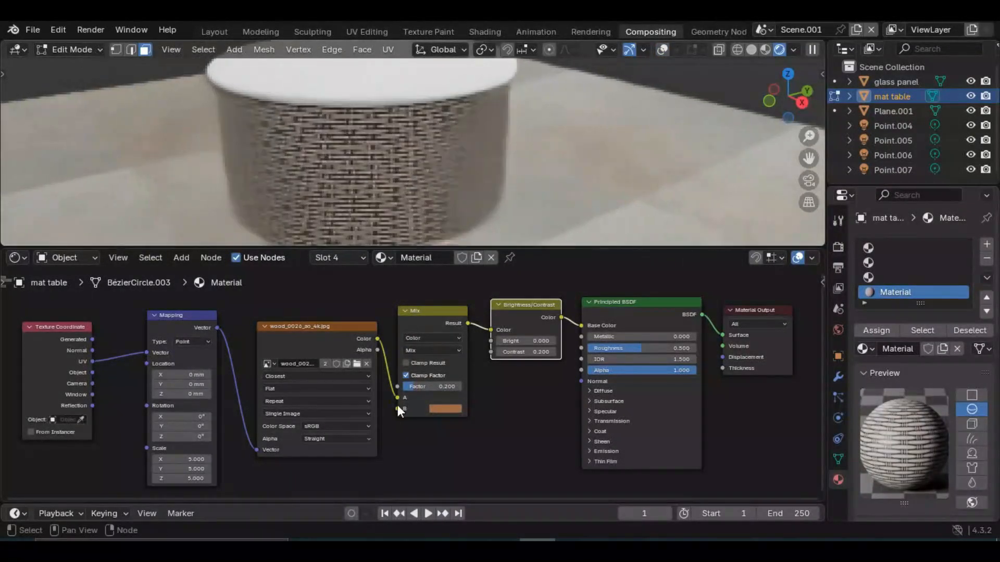
- Brighten the Mix node's B color to a value of about 0.665 and shift its hue to a light orange
{"action": "left_click", "coordinate": [440, 409]}
{"action": "left_click_drag", "start_coordinate": [521, 275], "coordinate": [520, 261]}
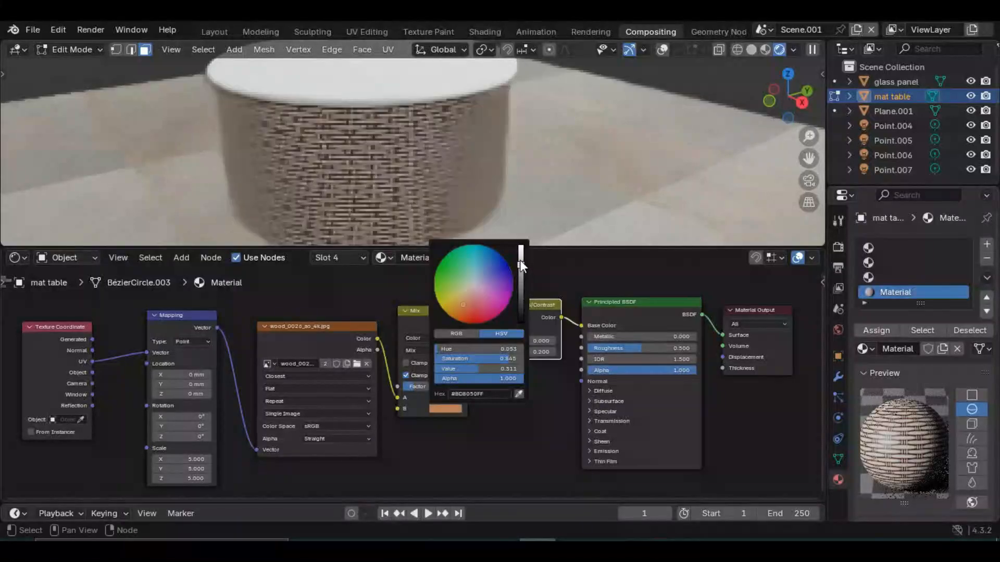
{"action": "left_click", "coordinate": [463, 306]}
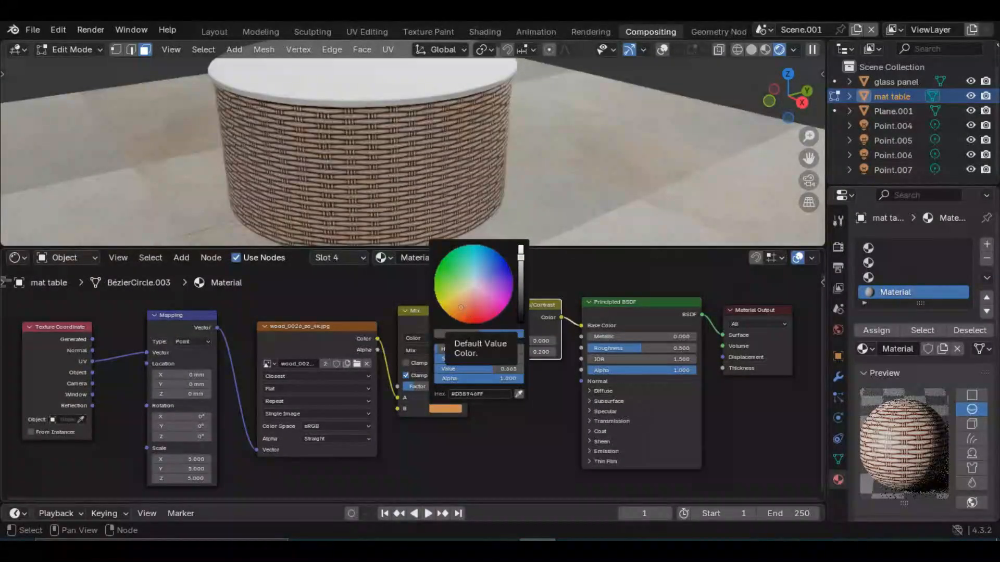
{"action": "left_click", "coordinate": [463, 305]}
{"action": "left_click", "coordinate": [464, 308]}
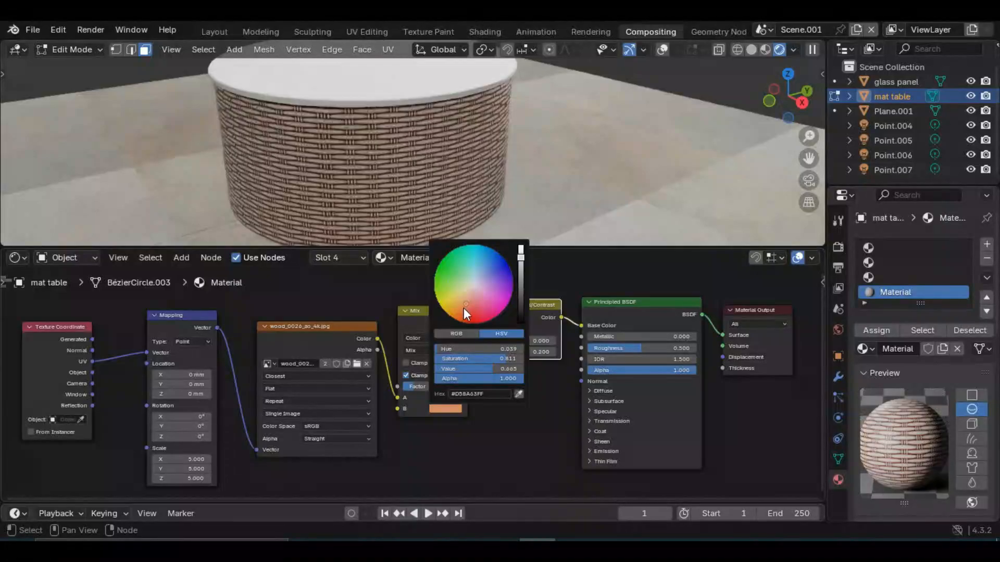
- Select the glass panel in Object Mode, show it in solid shading with overlays, and add a new material in an extra slot
{"action": "key", "text": "Tab"}
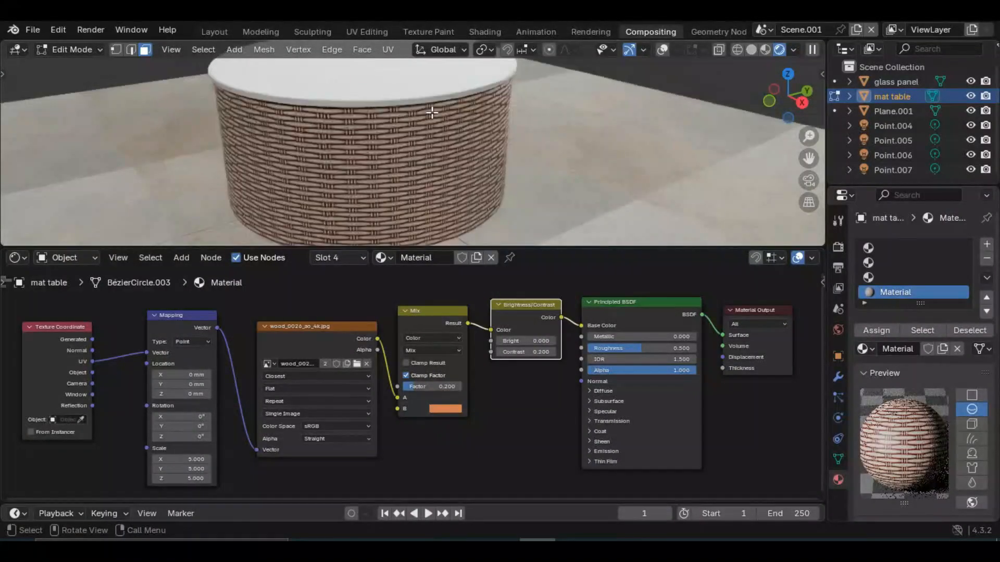
{"action": "left_click", "coordinate": [390, 94]}
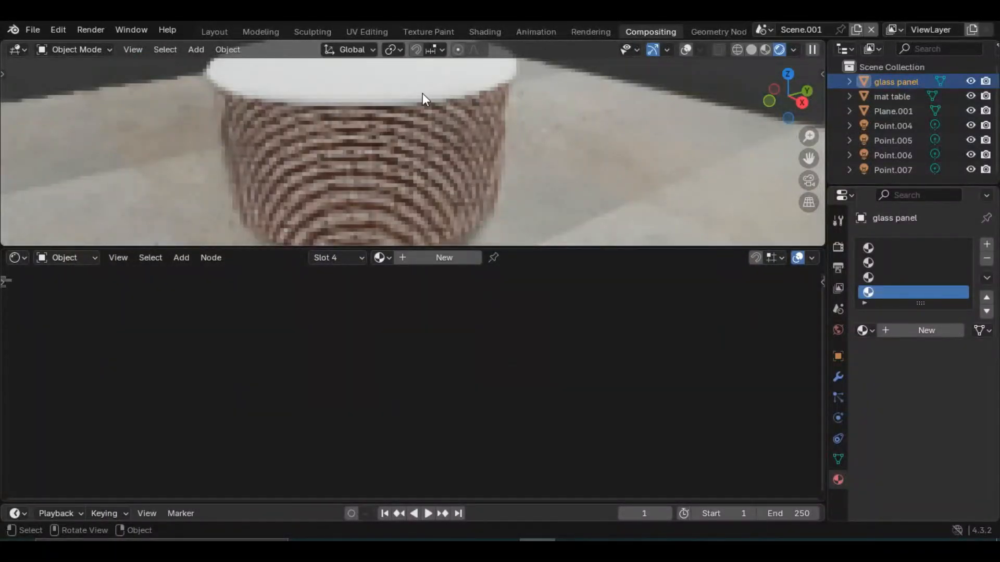
{"action": "left_click", "coordinate": [752, 49]}
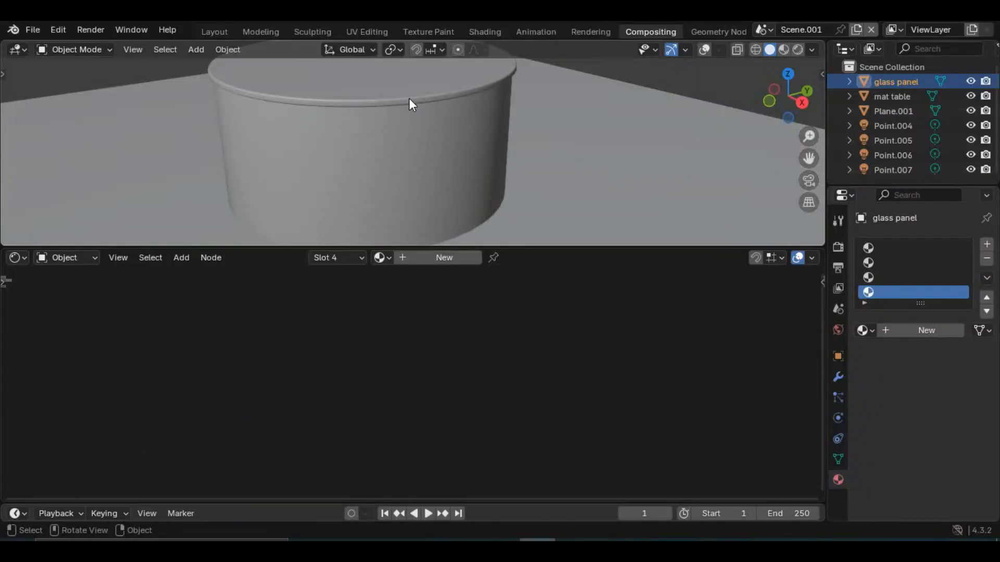
{"action": "left_click", "coordinate": [703, 50]}
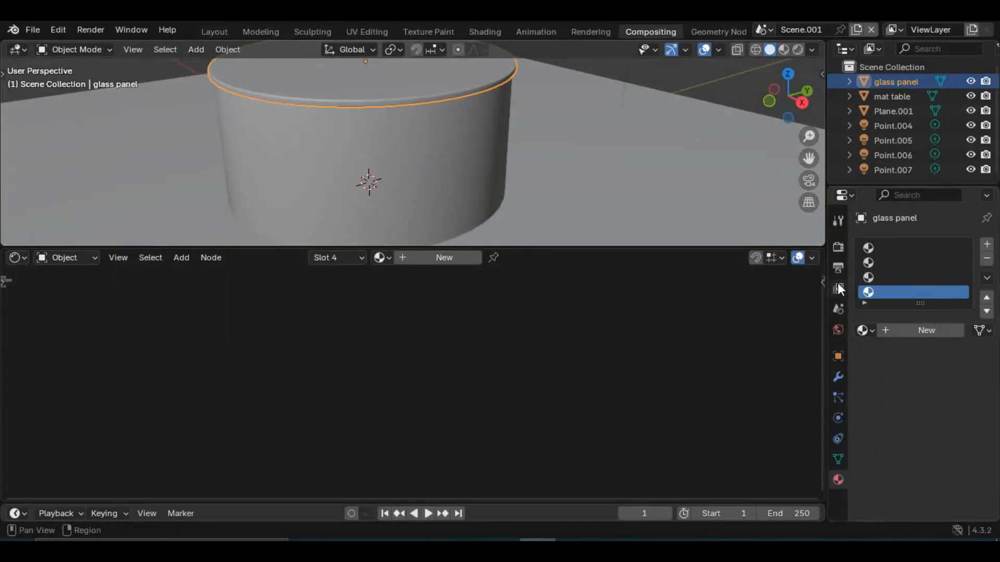
{"action": "left_click", "coordinate": [986, 245]}
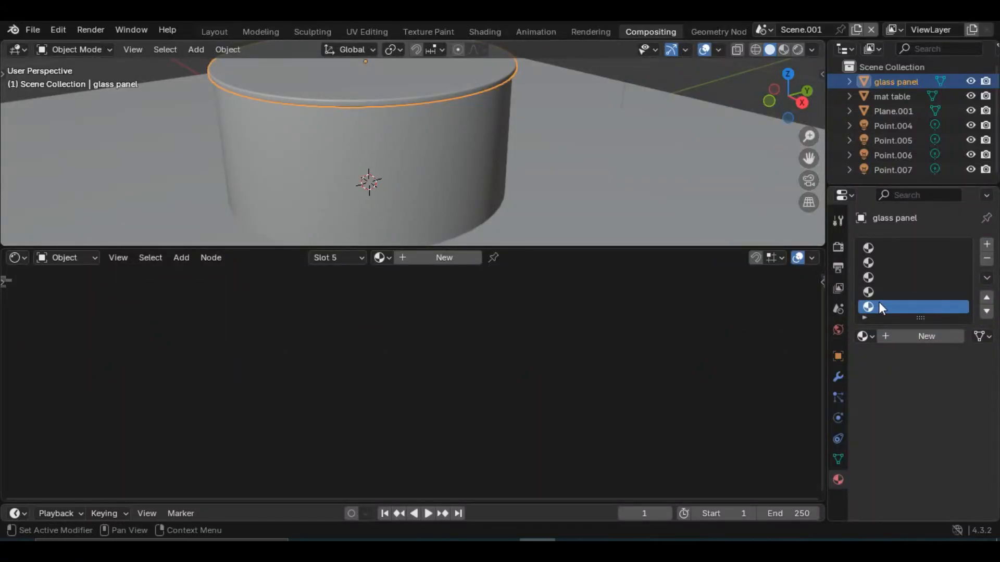
{"action": "left_click", "coordinate": [886, 336]}
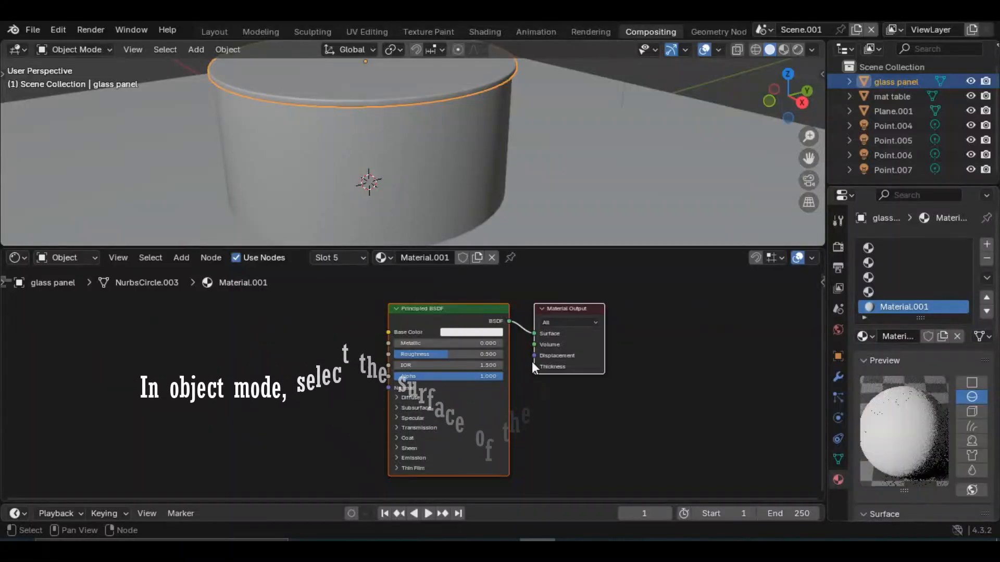
- Spread the Principled BSDF and Material Output nodes of the glass panel's new material further apart
{"action": "left_click", "coordinate": [278, 370]}
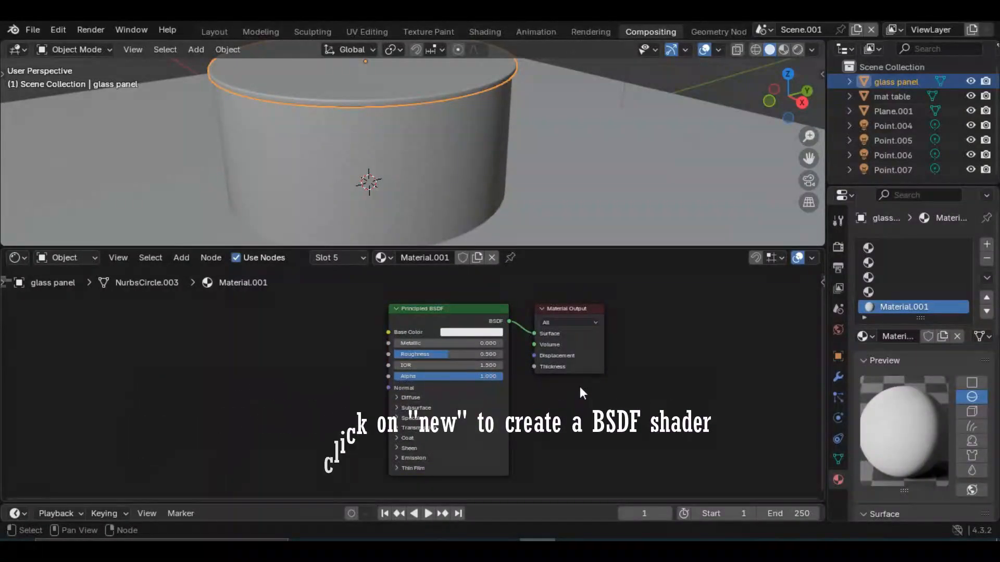
{"action": "left_click_drag", "start_coordinate": [449, 305], "coordinate": [390, 291]}
{"action": "left_click_drag", "start_coordinate": [569, 415], "coordinate": [599, 321]}
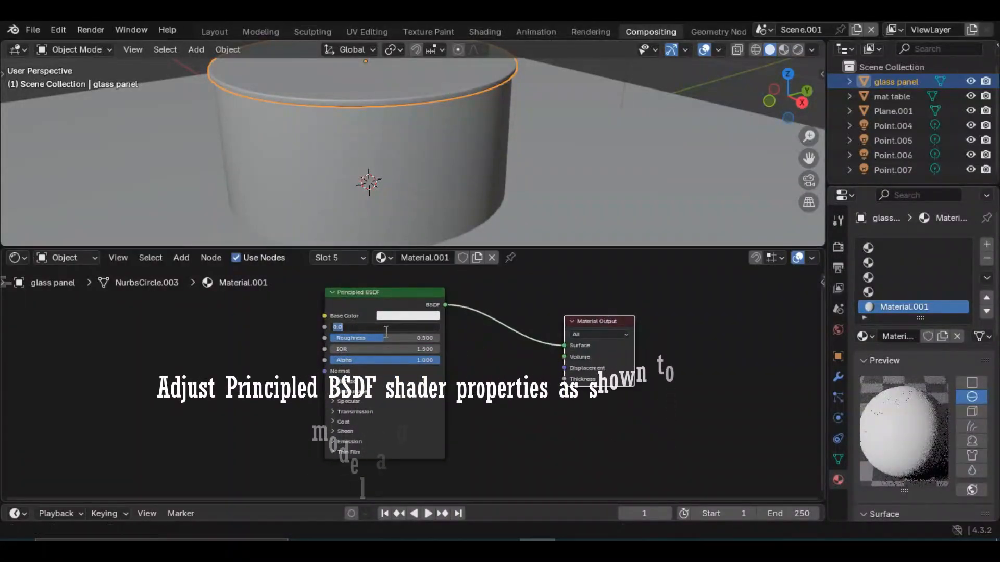
- Set the Principled BSDF's roughness to 0.2 and its IOR to 1.2
{"action": "left_click", "coordinate": [385, 336]}
{"action": "type", "text": "0.2"}
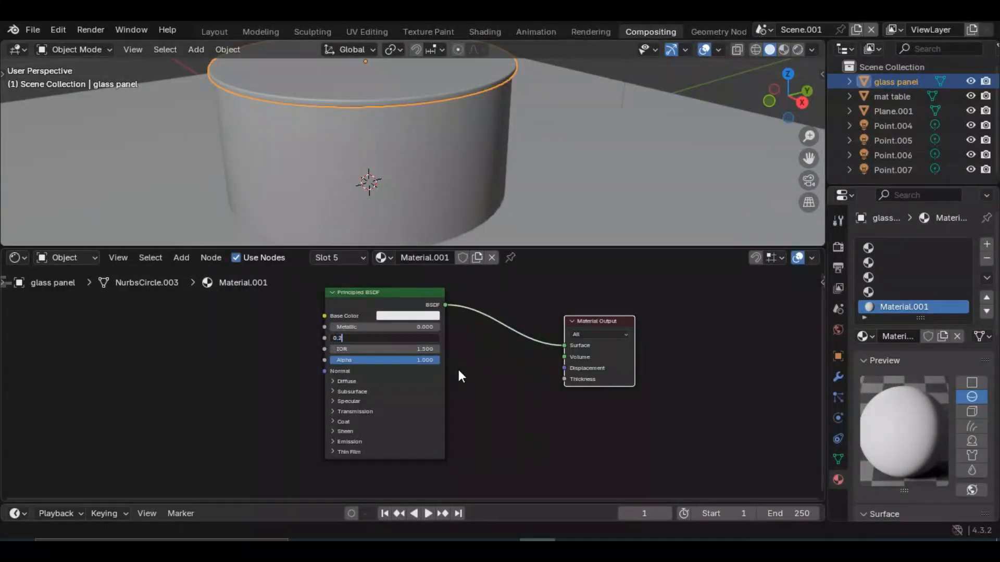
{"action": "key", "text": "Return"}
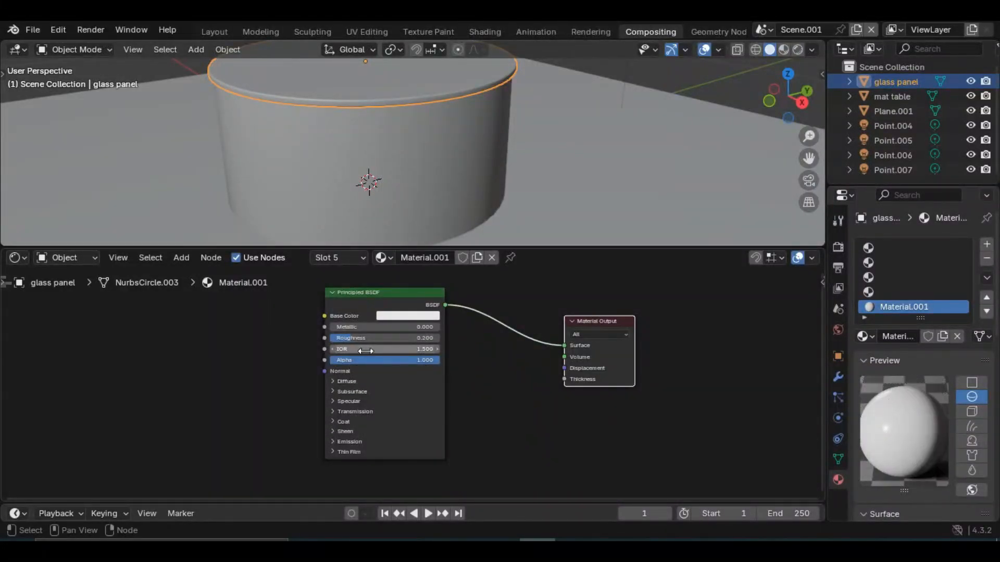
{"action": "left_click", "coordinate": [365, 351]}
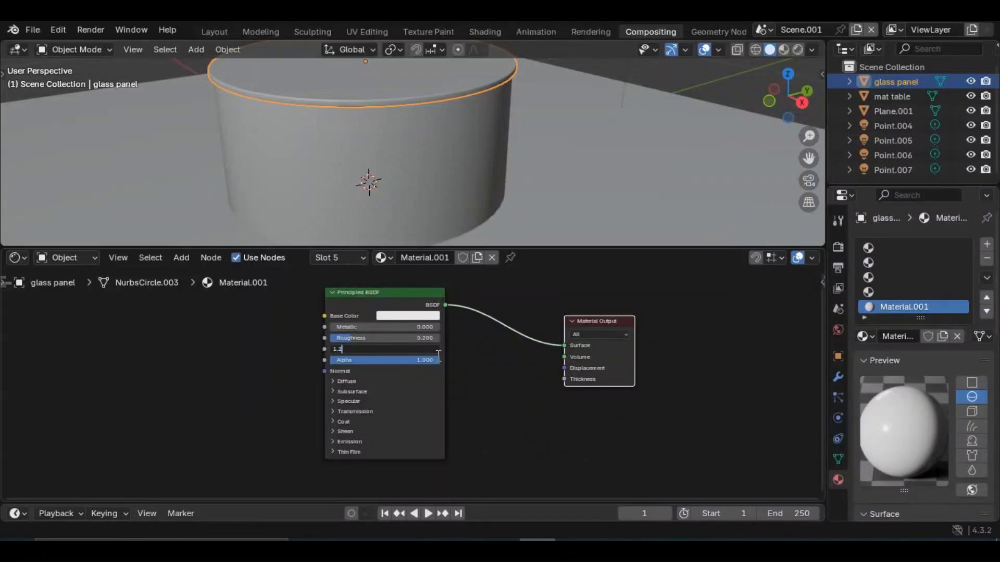
{"action": "type", "text": "1.2"}
{"action": "key", "text": "Return"}
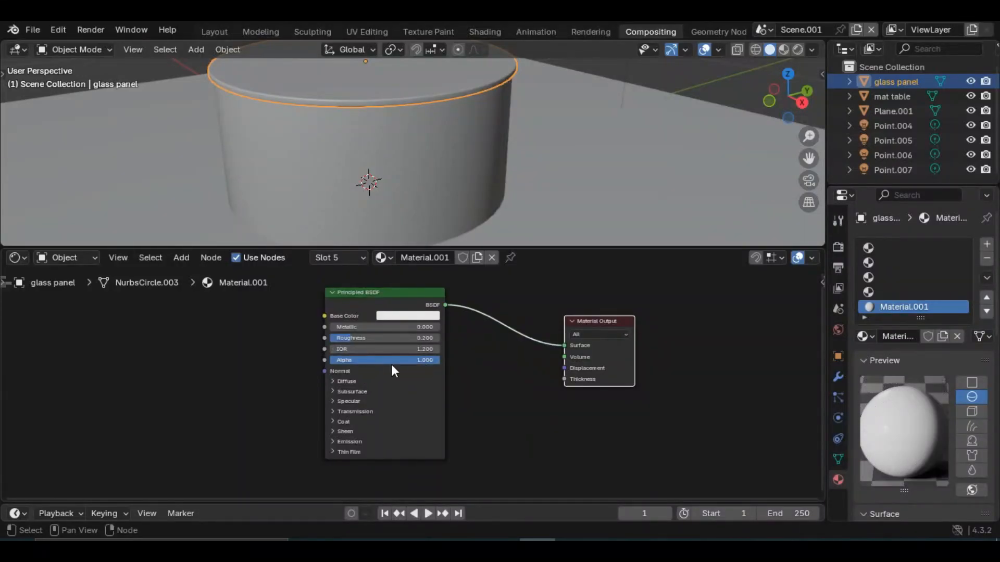
- Expand the Principled BSDF's Transmission settings and set the transmission weight to 1
{"action": "left_click", "coordinate": [332, 411]}
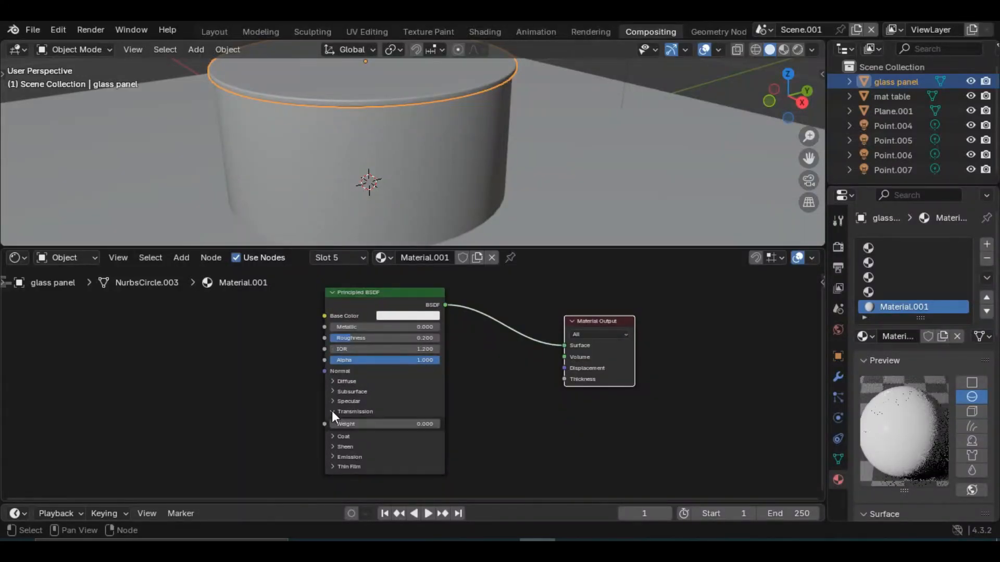
{"action": "left_click", "coordinate": [367, 423]}
{"action": "type", "text": "1"}
{"action": "key", "text": "Return"}
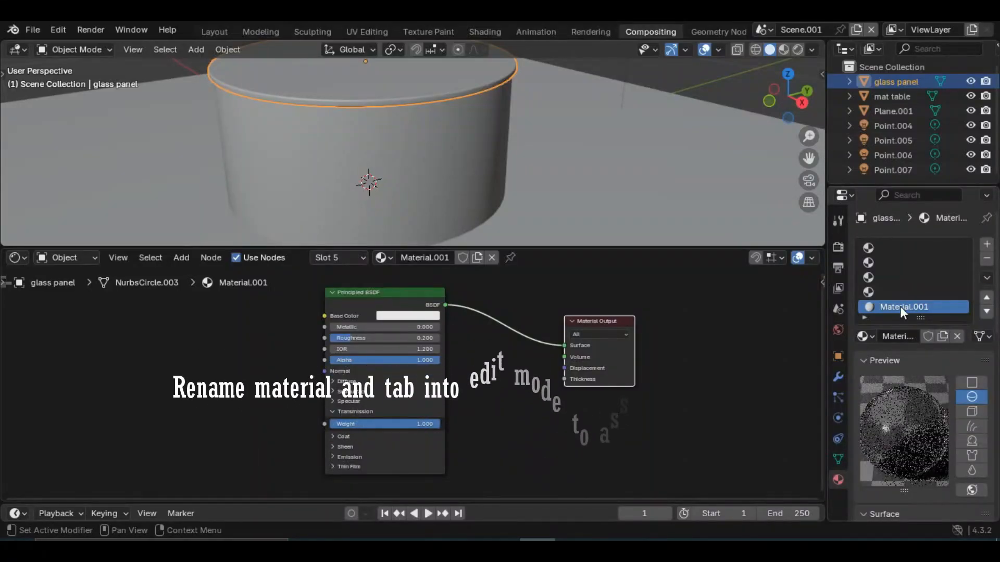
- Rename the glass panel's new material as glass
{"action": "left_click", "coordinate": [898, 336]}
{"action": "type", "text": "glass"}
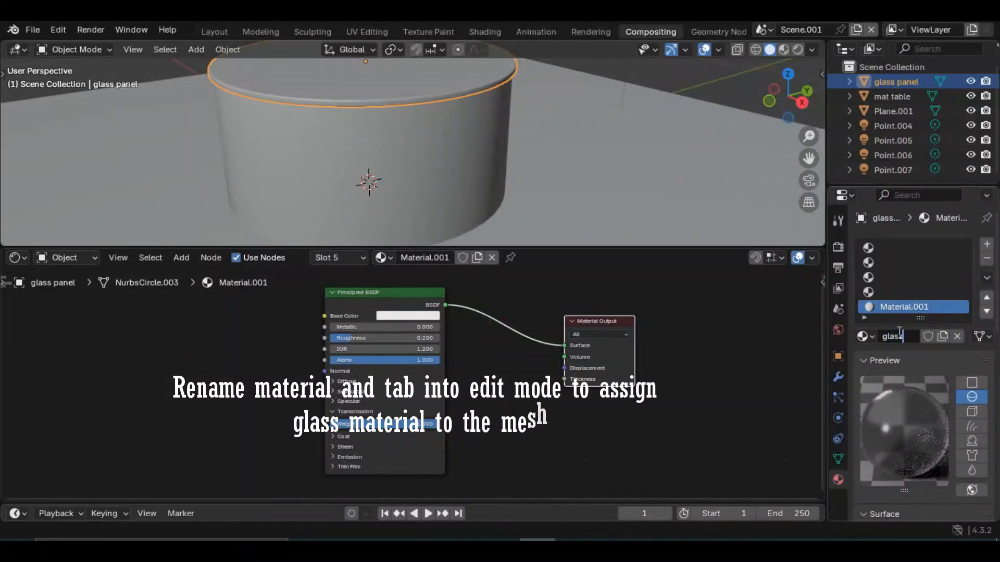
{"action": "key", "text": "Return"}
- Assign the glass material to the selected faces of the glass panel in Edit Mode, deselect everything and return to Object Mode
{"action": "key", "text": "Tab"}
{"action": "left_click", "coordinate": [453, 97], "text": "alt"}
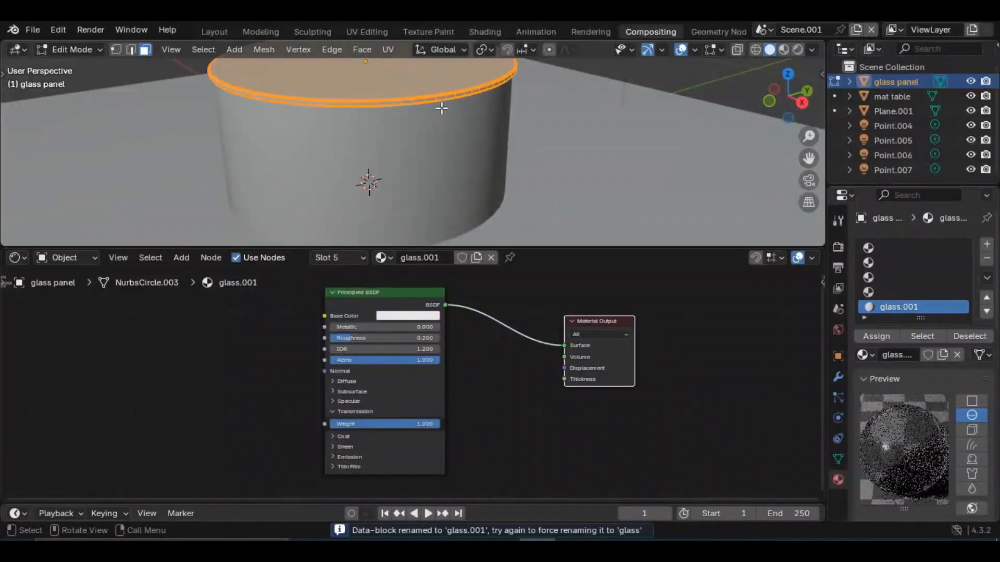
{"action": "left_click", "coordinate": [879, 337]}
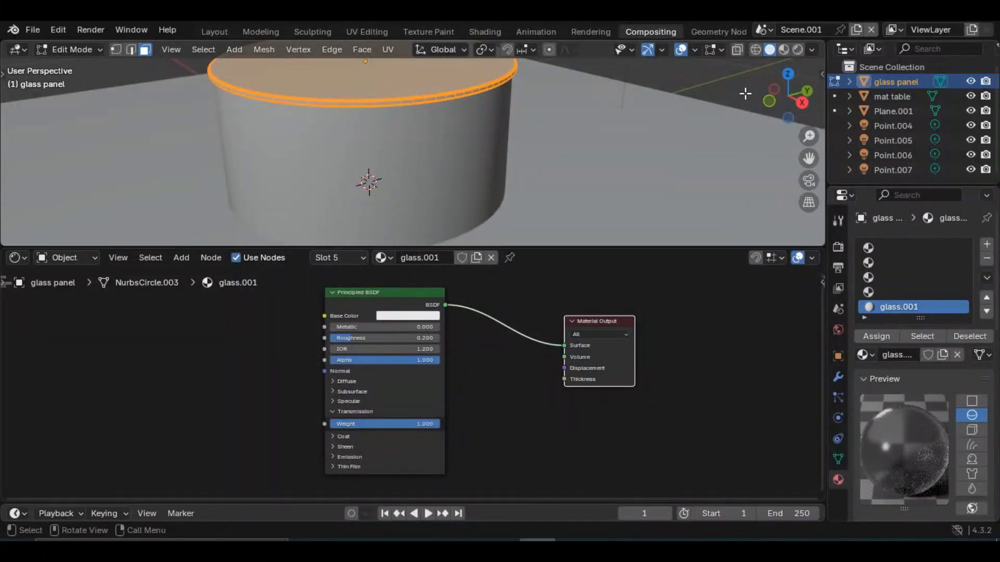
{"action": "key", "text": "alt+a"}
{"action": "key", "text": "Tab"}
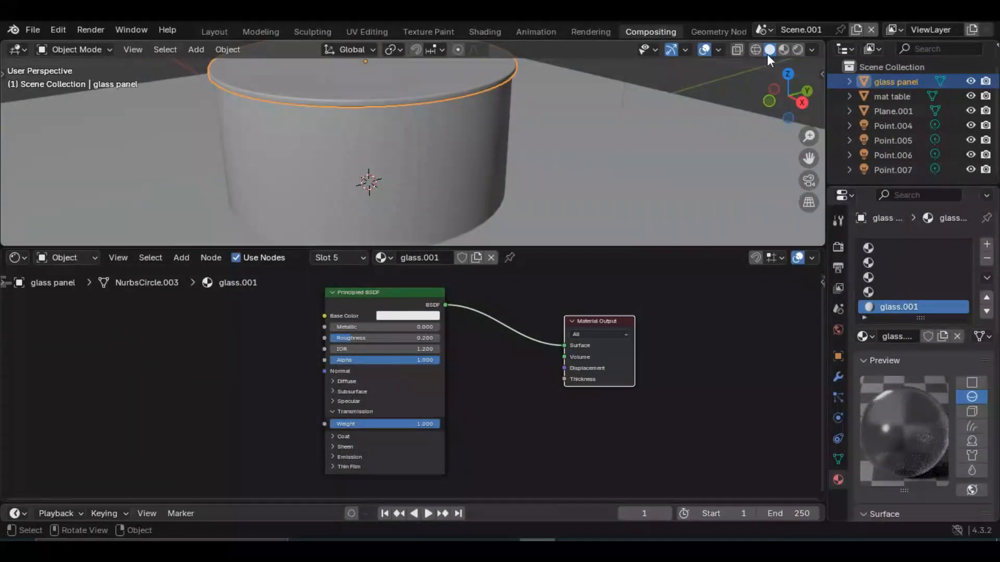
- Inspect the table in rendered shading from different angles, first in the Compositing workspace and then in the Layout workspace
{"action": "left_click", "coordinate": [796, 49]}
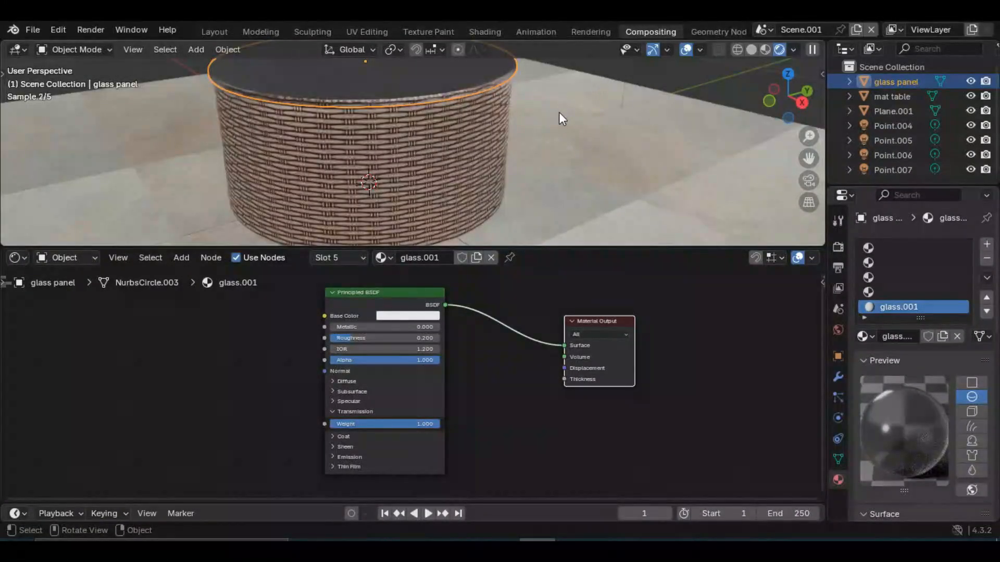
{"action": "middle_click_drag", "start_coordinate": [558, 112], "coordinate": [313, 124]}
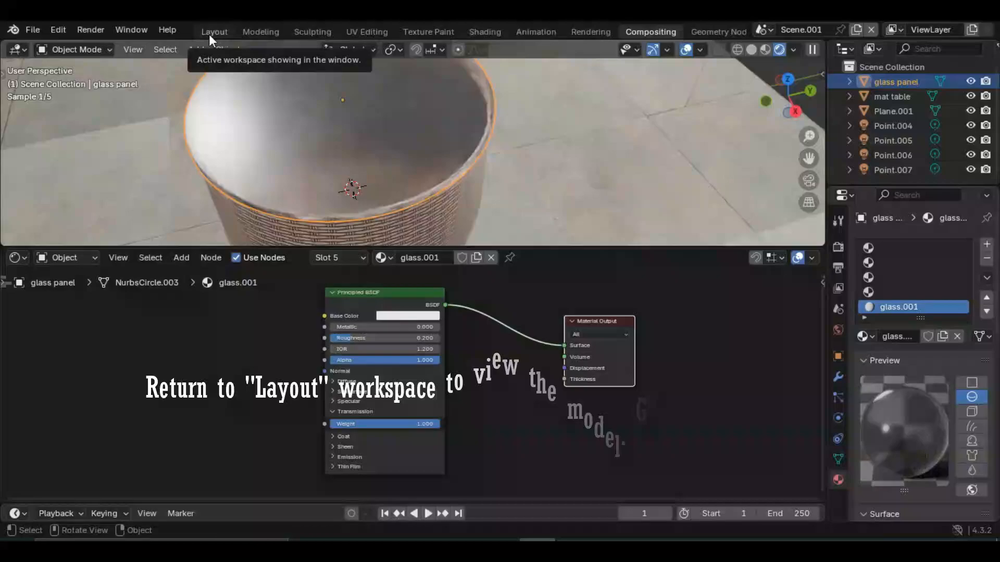
{"action": "left_click", "coordinate": [210, 33]}
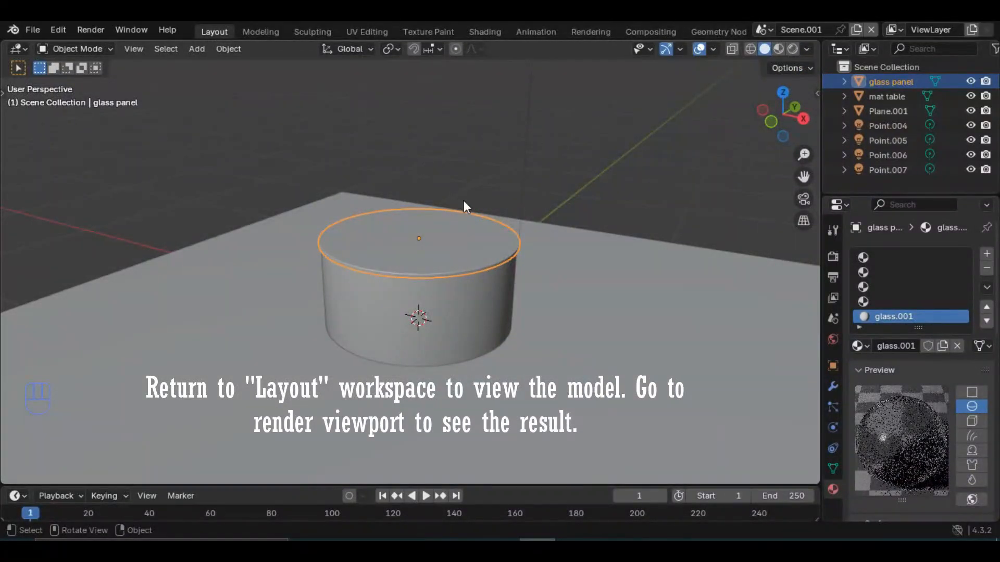
{"action": "left_click", "coordinate": [793, 48]}
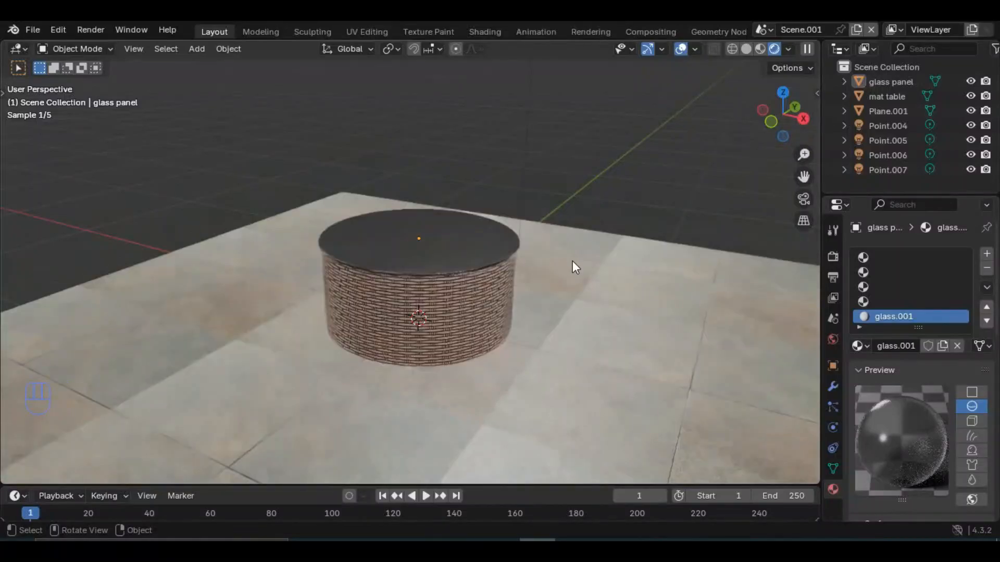
{"action": "middle_click_drag", "start_coordinate": [541, 303], "coordinate": [668, 232]}
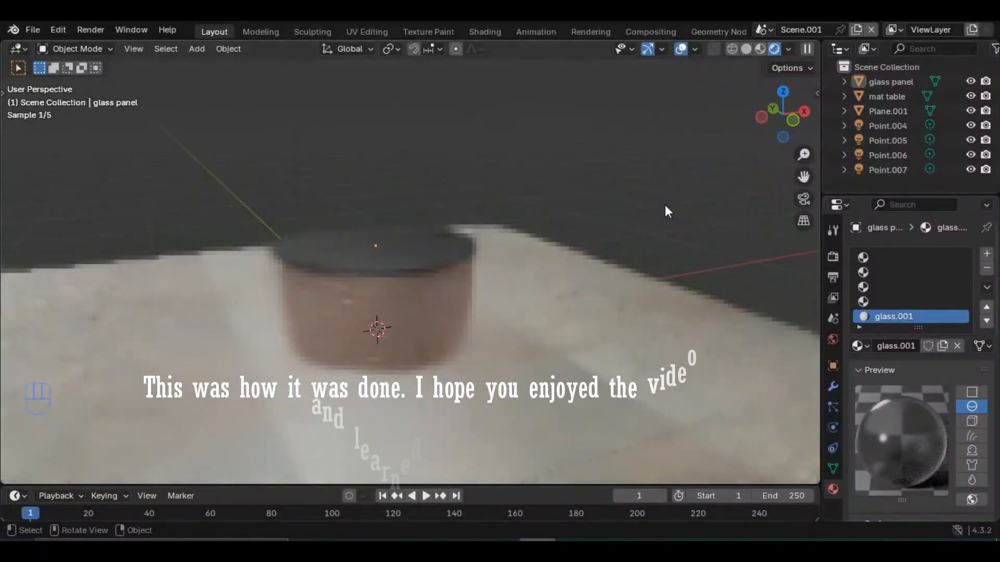